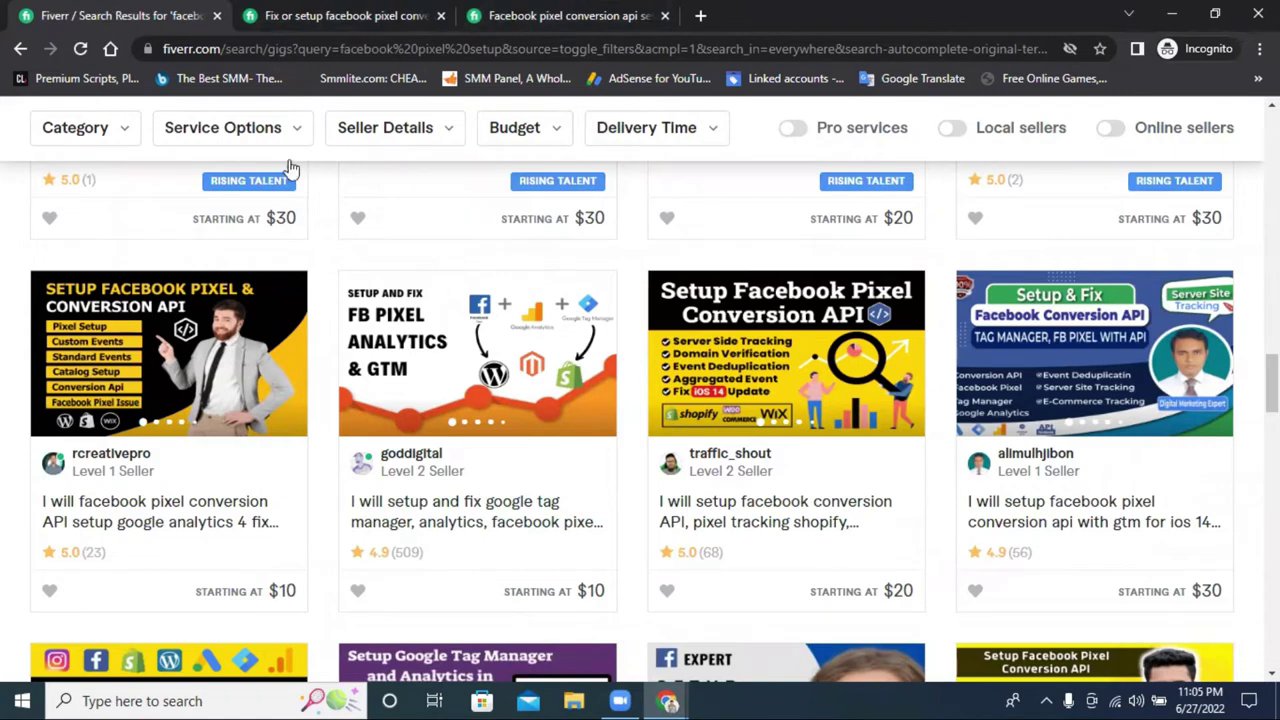
# Close the incognito window with the Fiverr search results and open Facebook in the regular browser window.
pyautogui.click(1258, 14)
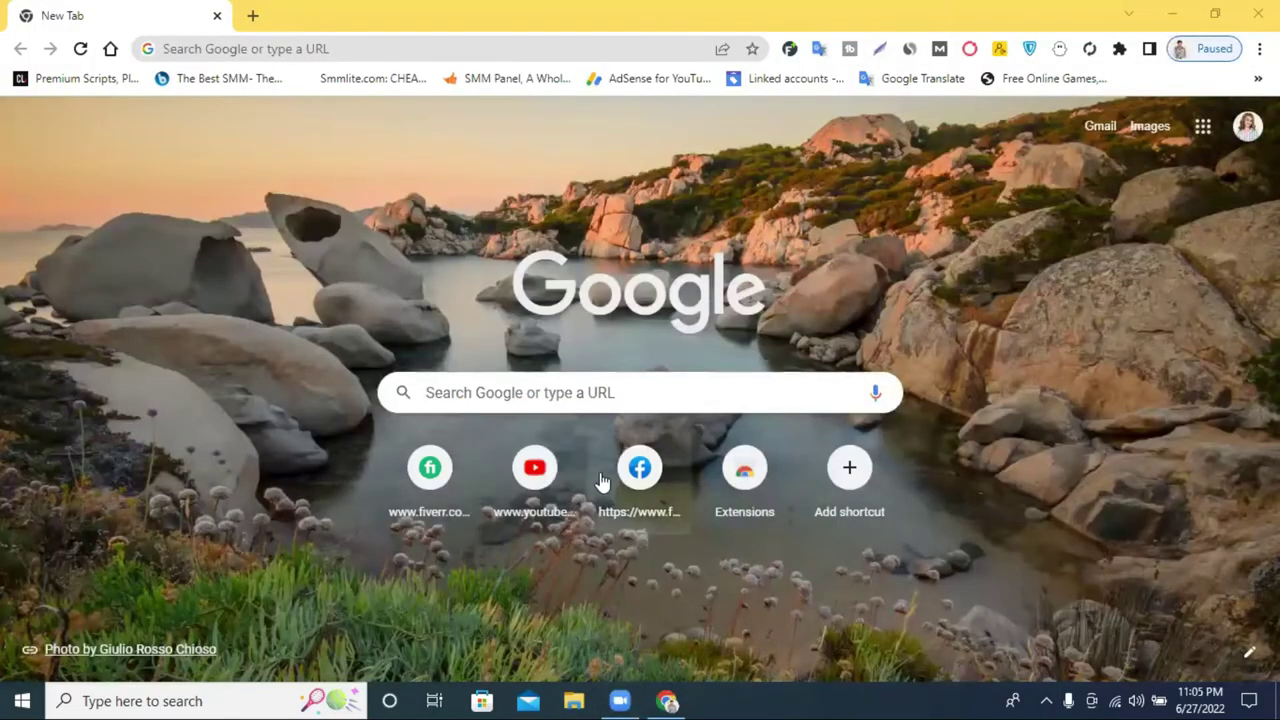
pyautogui.click(622, 490)
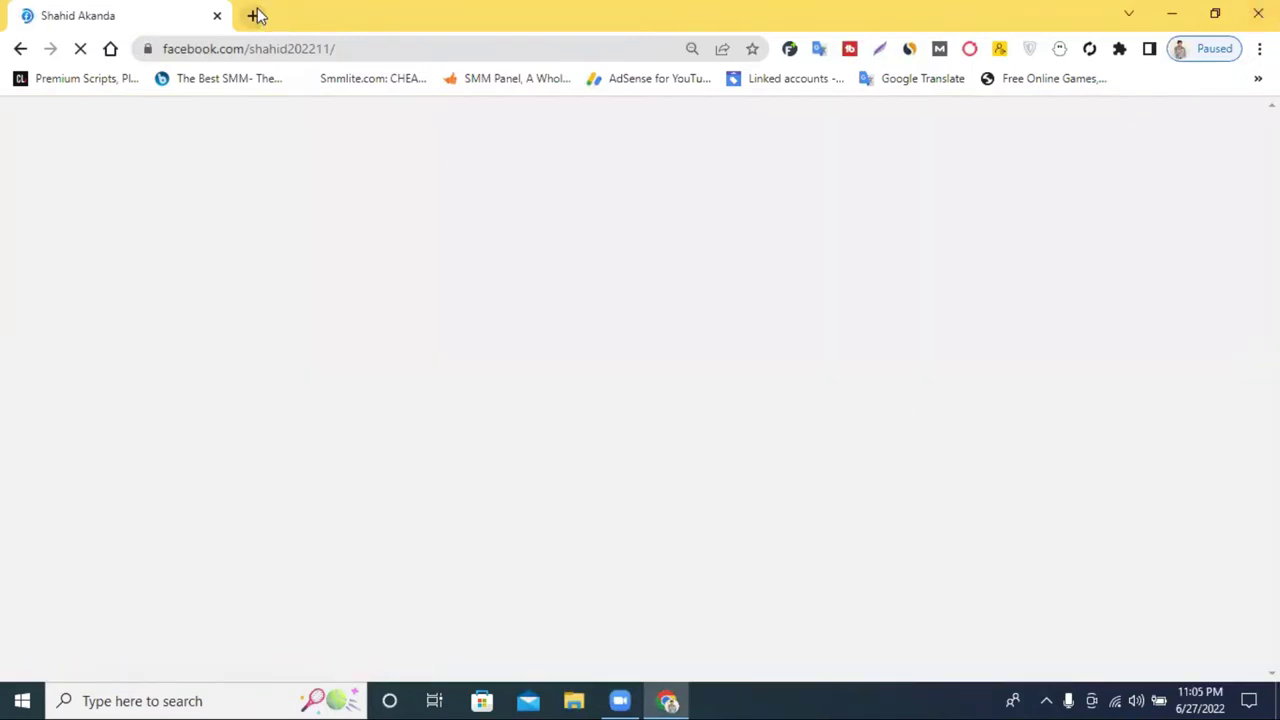
# Open 170leesburger.ca/wp-admin in a new browser tab and log in to WordPress with the saved credentials.
pyautogui.click(256, 15)
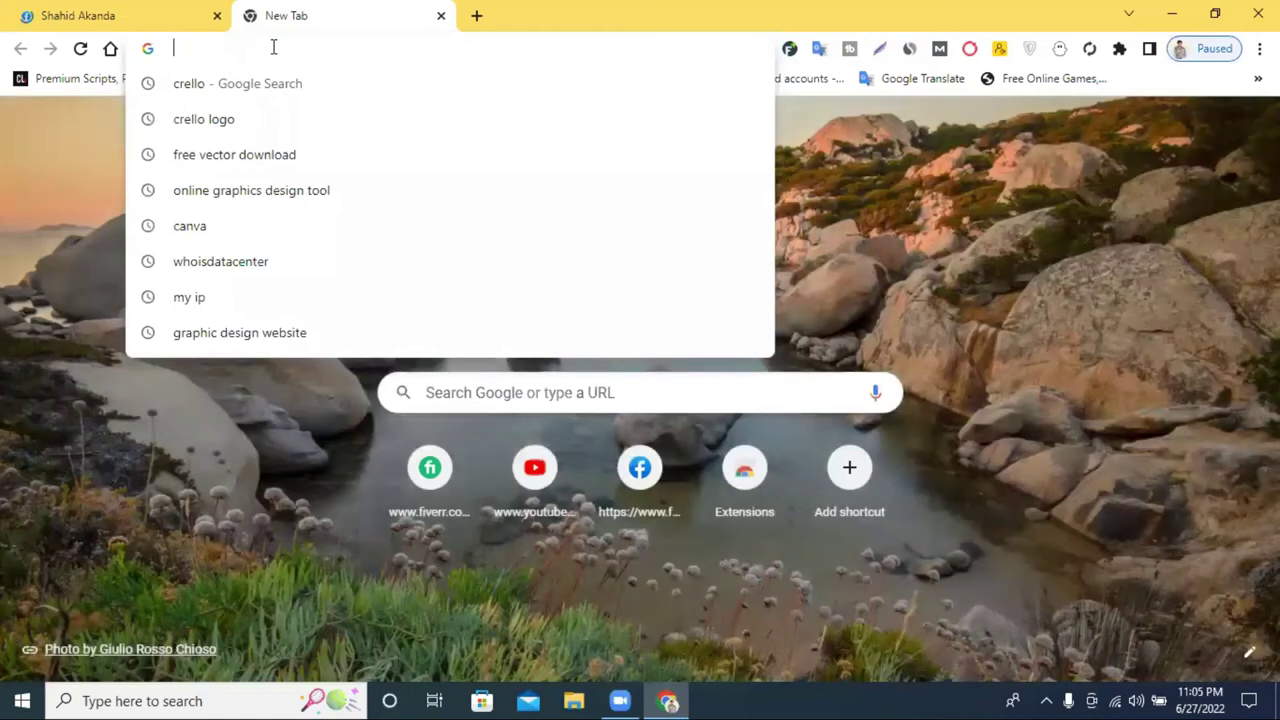
pyautogui.write('170leesburger.ca')
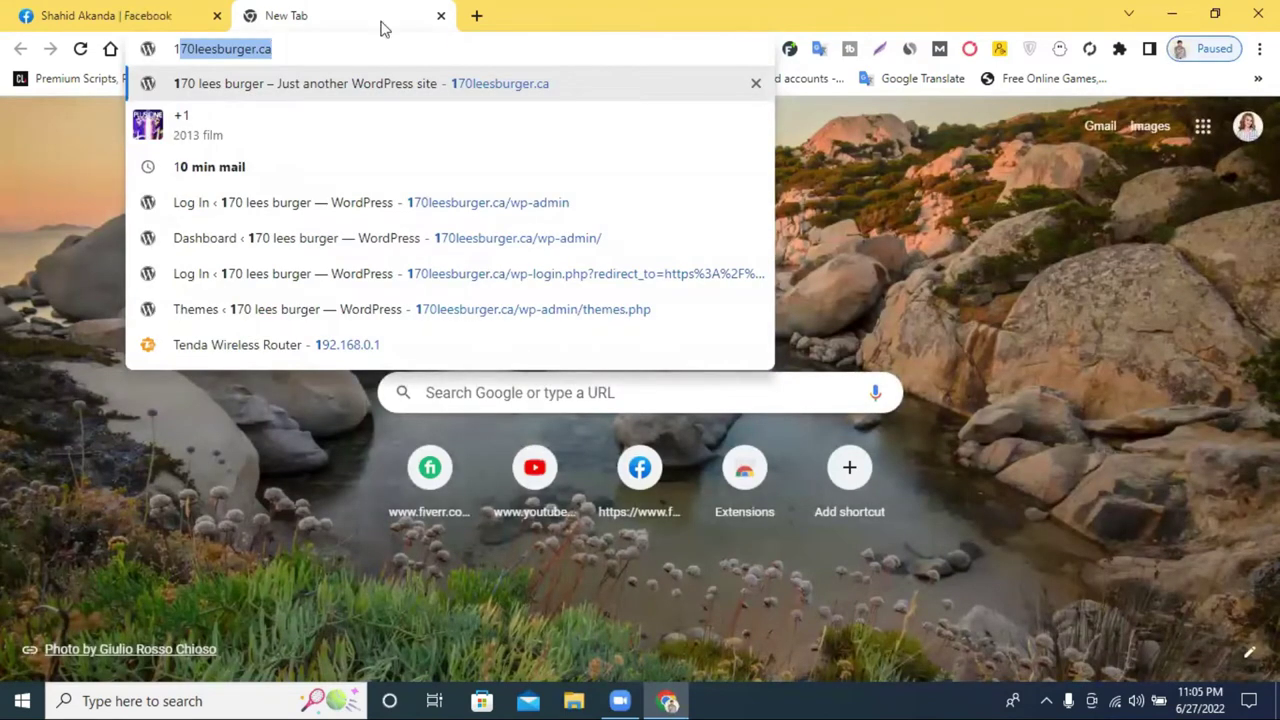
pyautogui.click(557, 206)
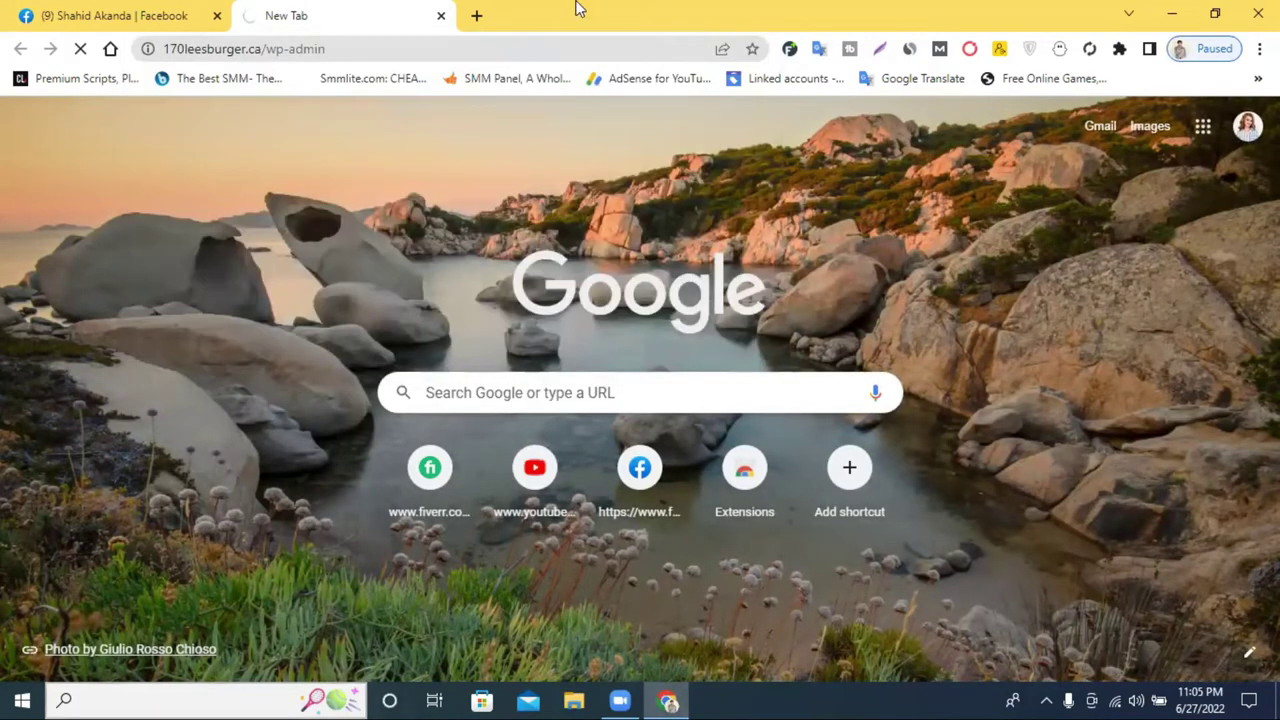
pyautogui.click(176, 10)
pyautogui.click(298, 10)
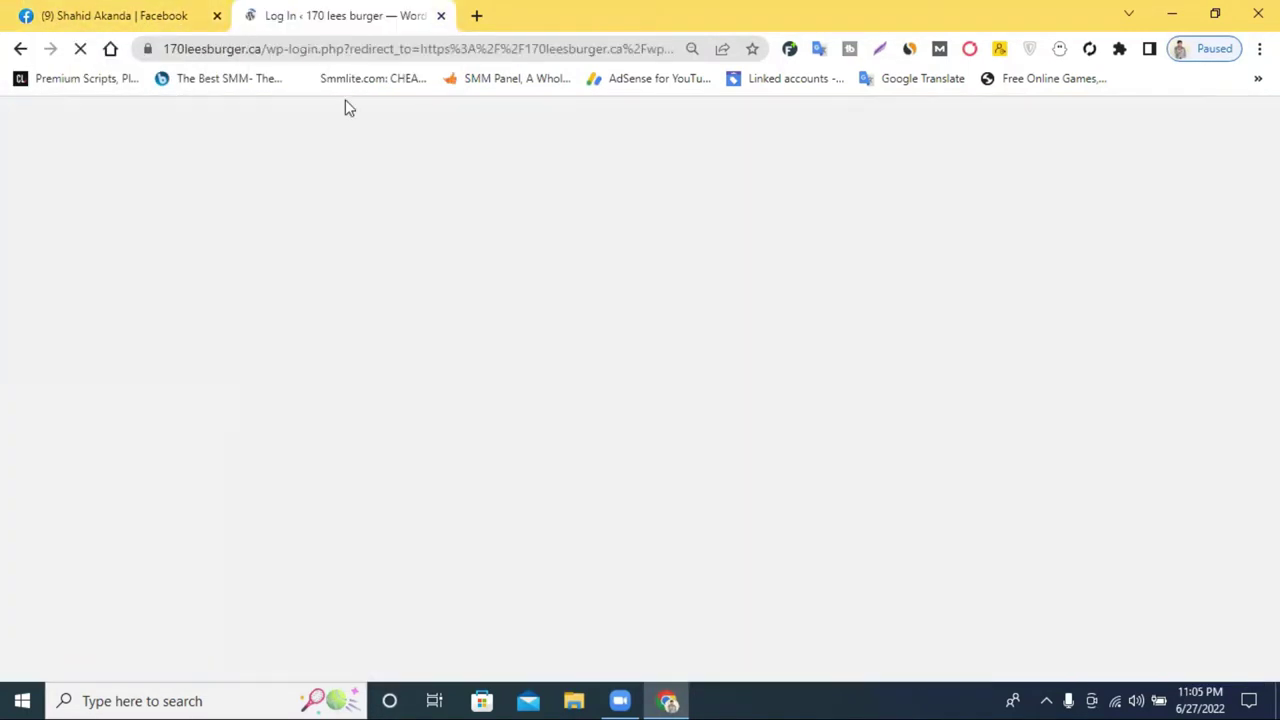
pyautogui.click(729, 430)
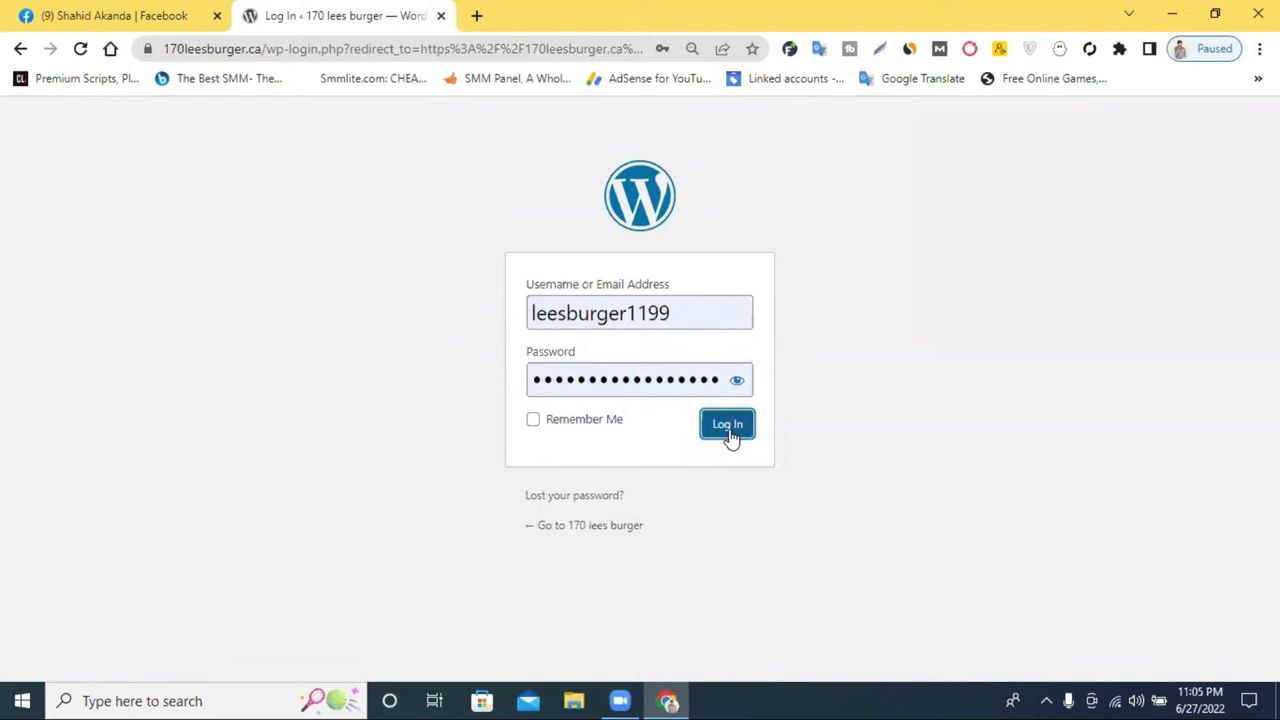
# Go from the Facebook profile to the home feed, open Ads Manager and dismiss the payment warning.
pyautogui.click(131, 12)
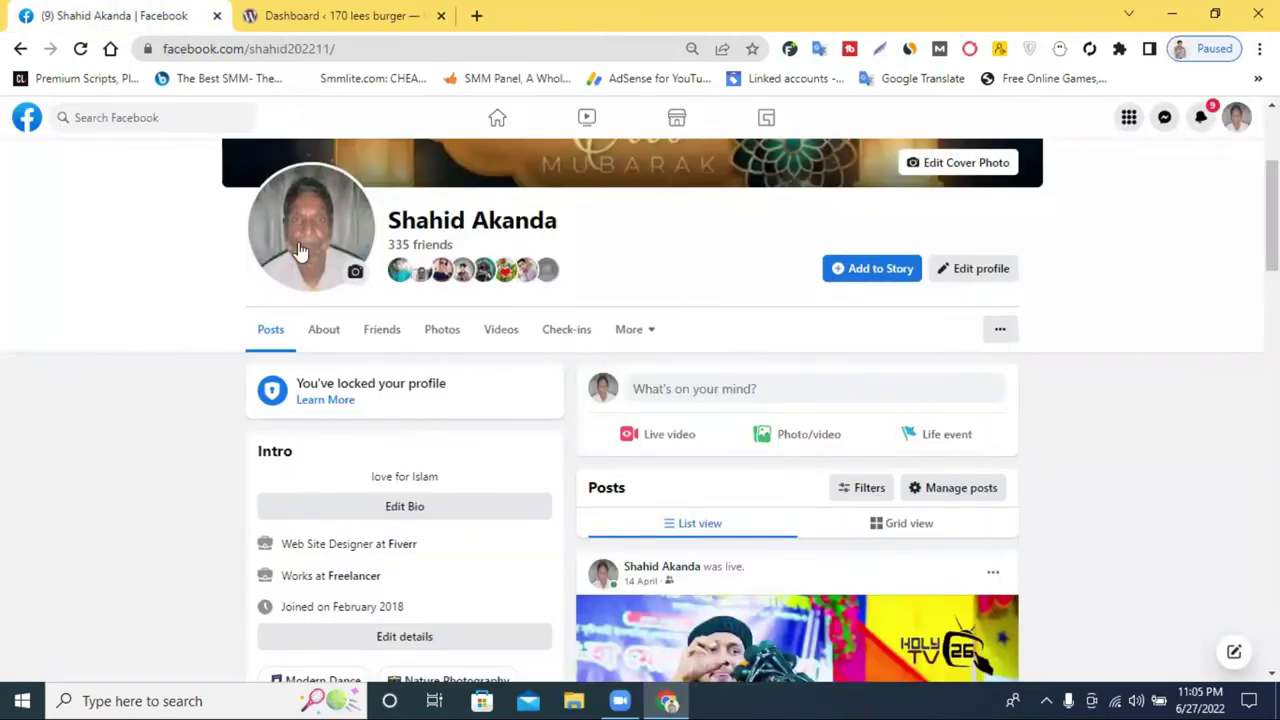
pyautogui.scroll(3, 165, 240)
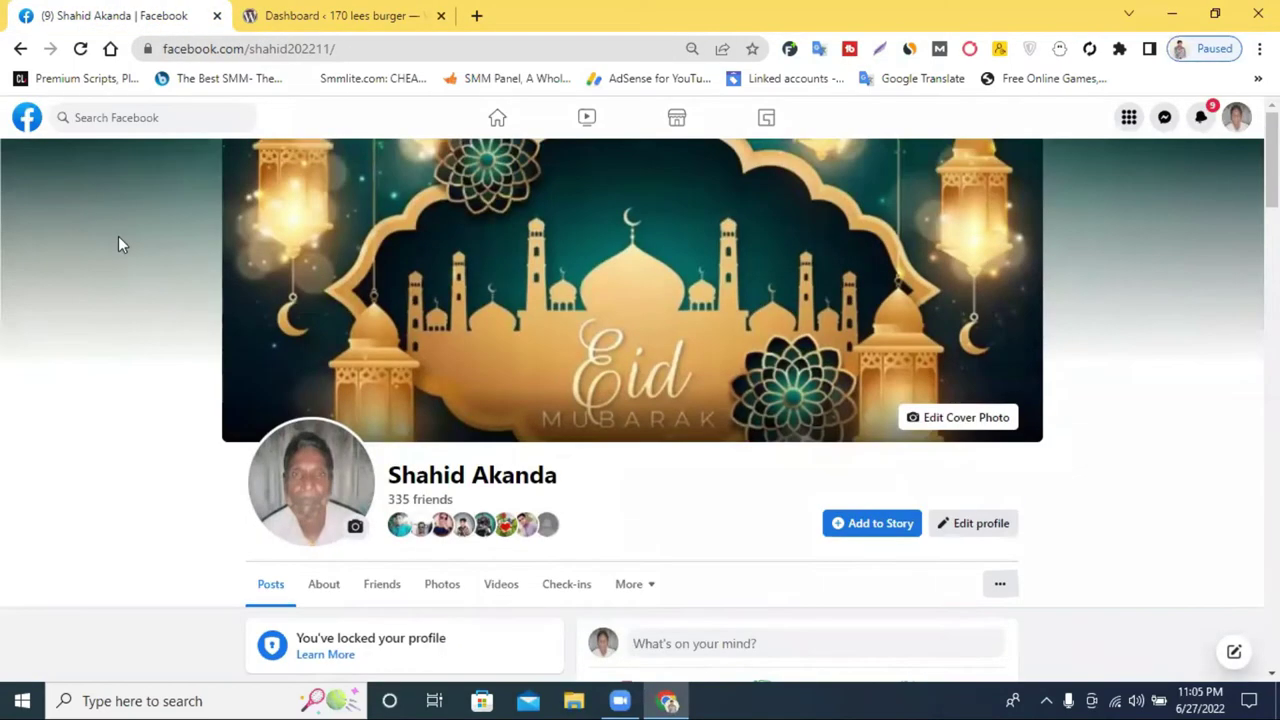
pyautogui.click(497, 125)
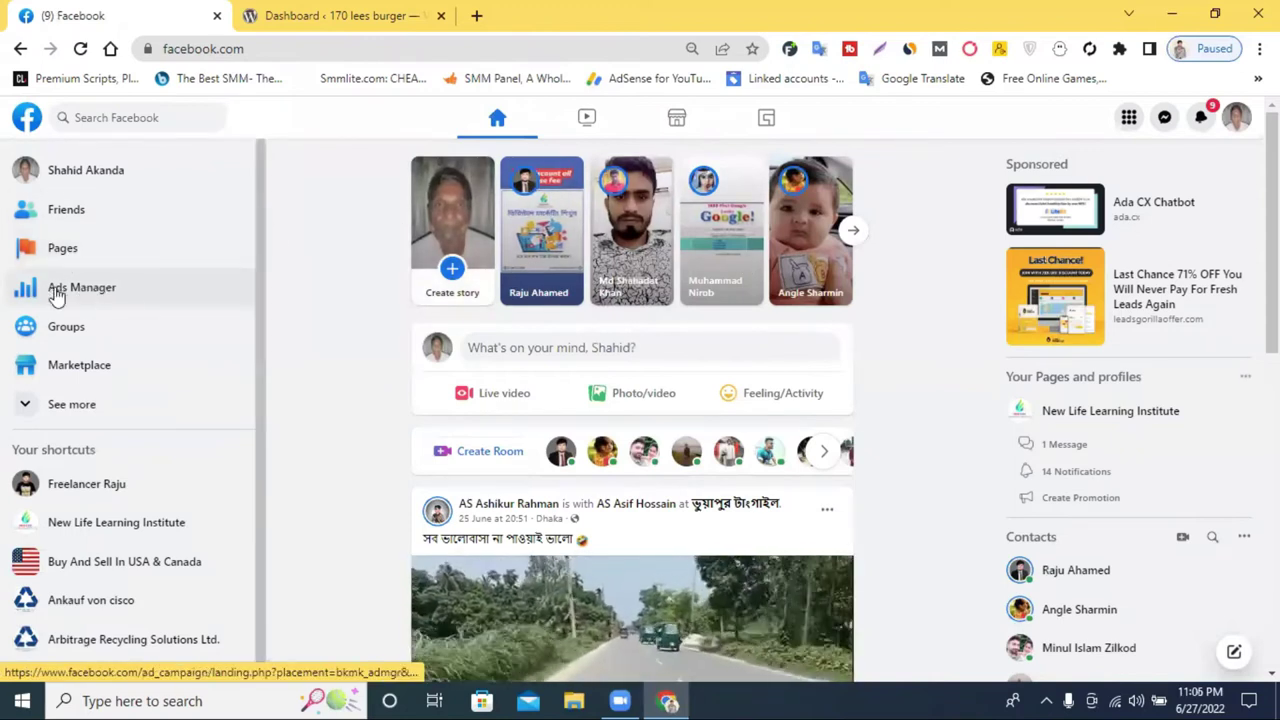
pyautogui.click(105, 290)
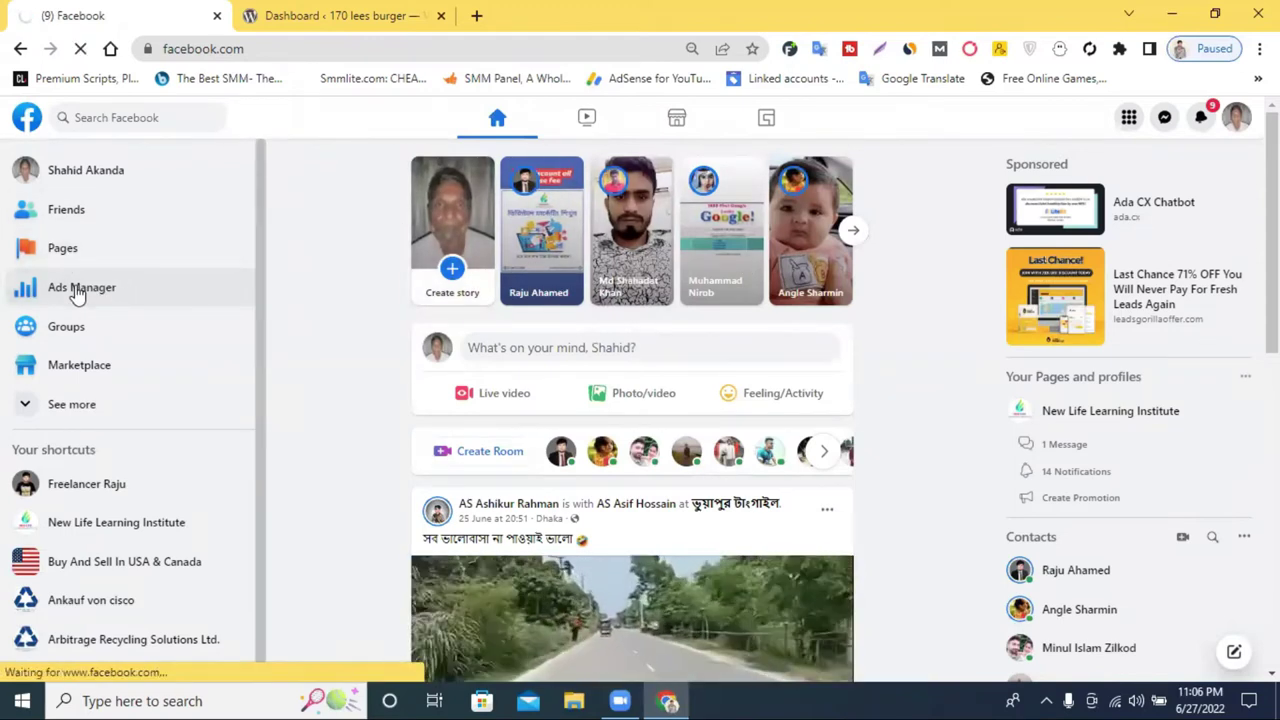
pyautogui.click(337, 13)
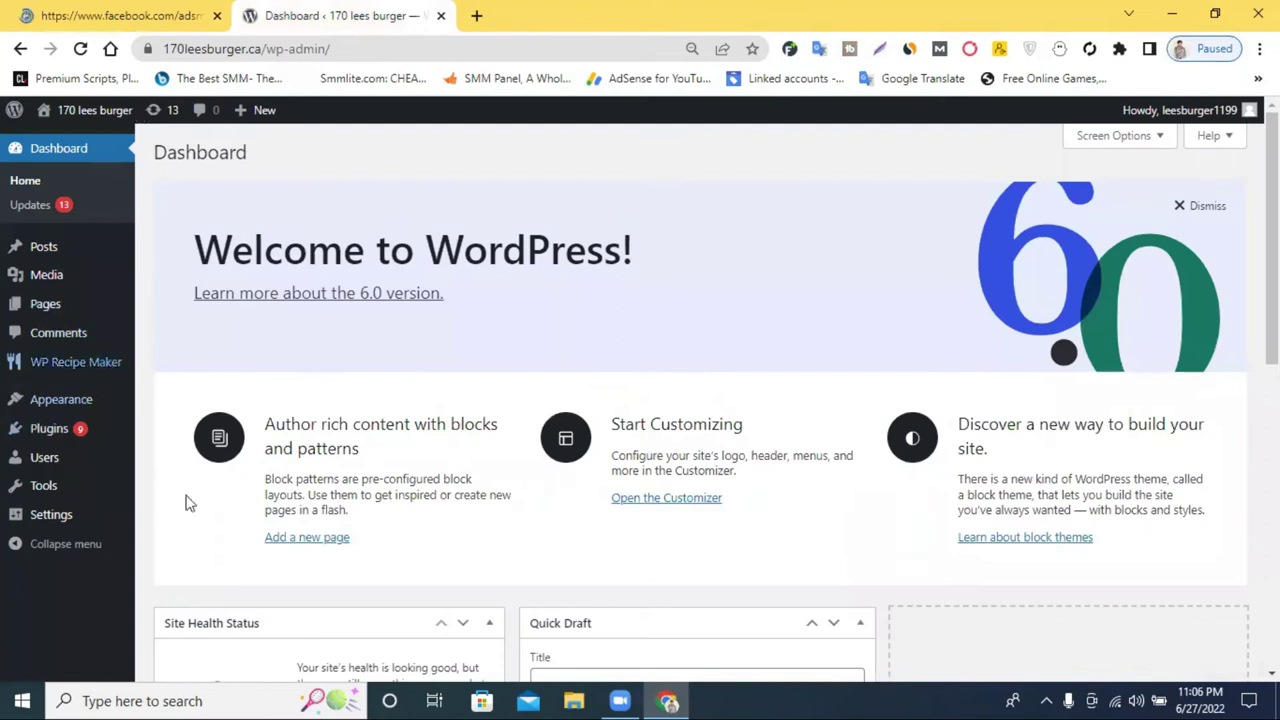
pyautogui.click(64, 10)
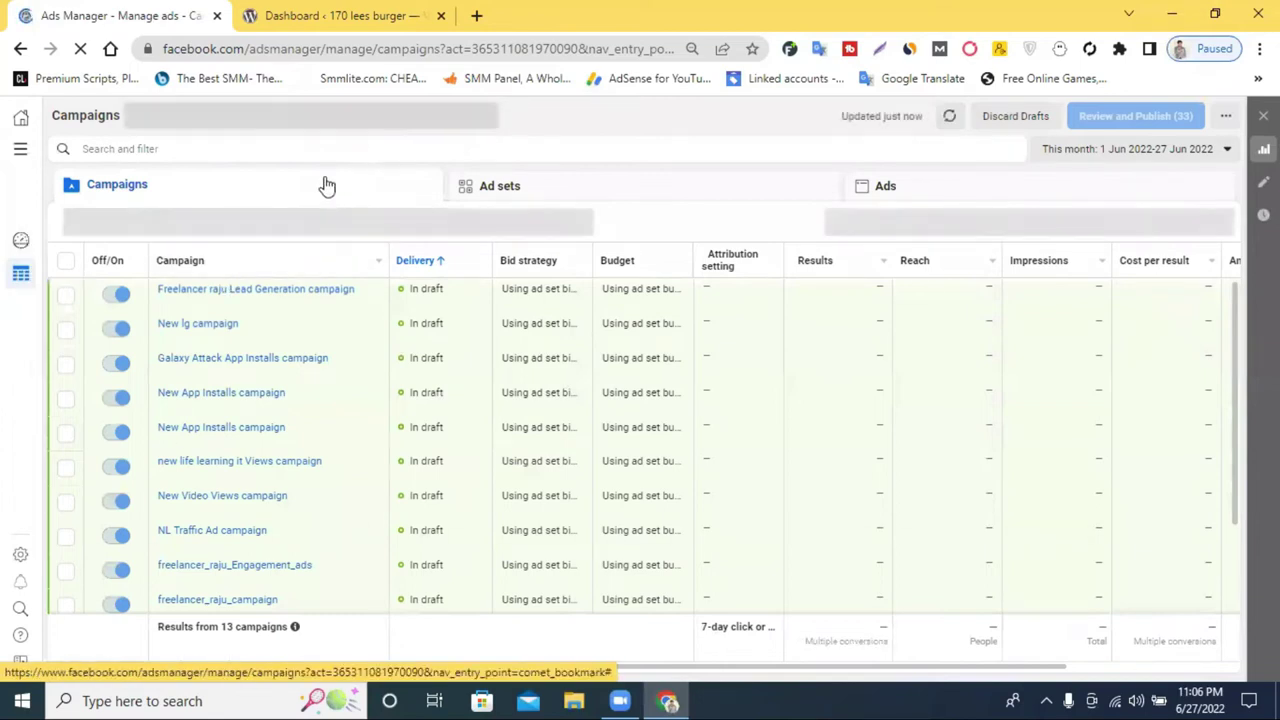
pyautogui.click(333, 12)
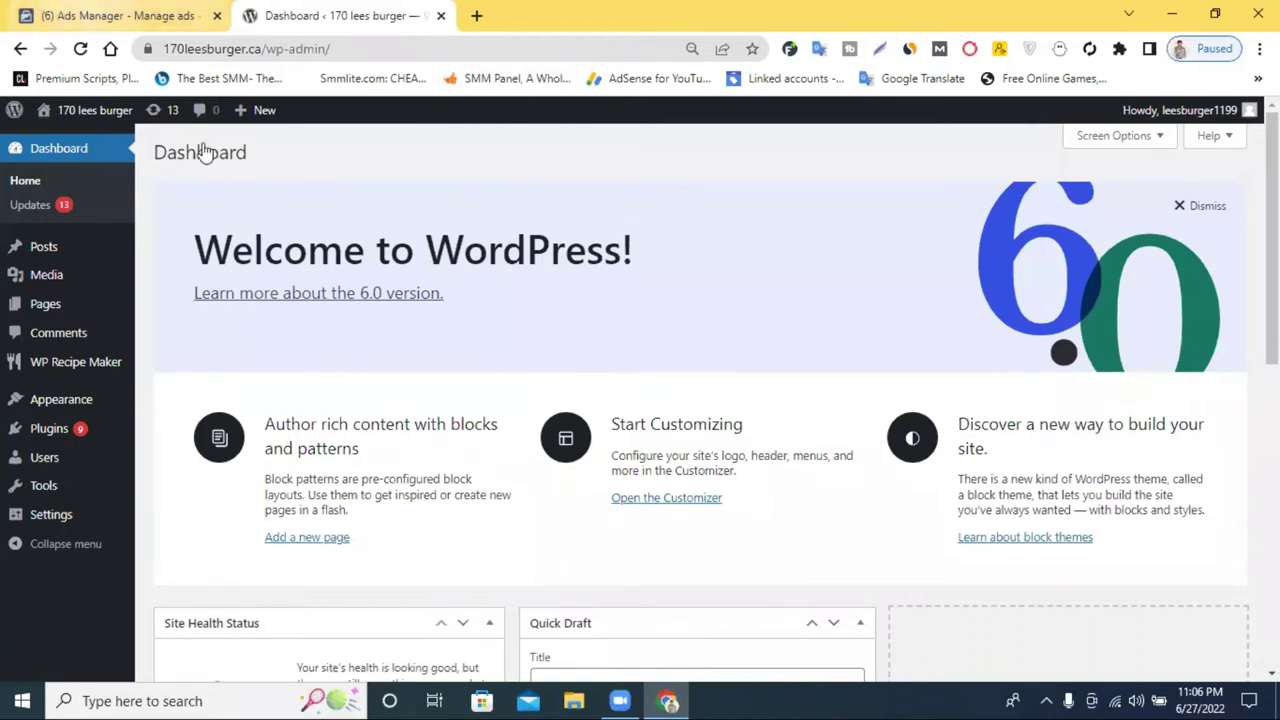
pyautogui.click(100, 14)
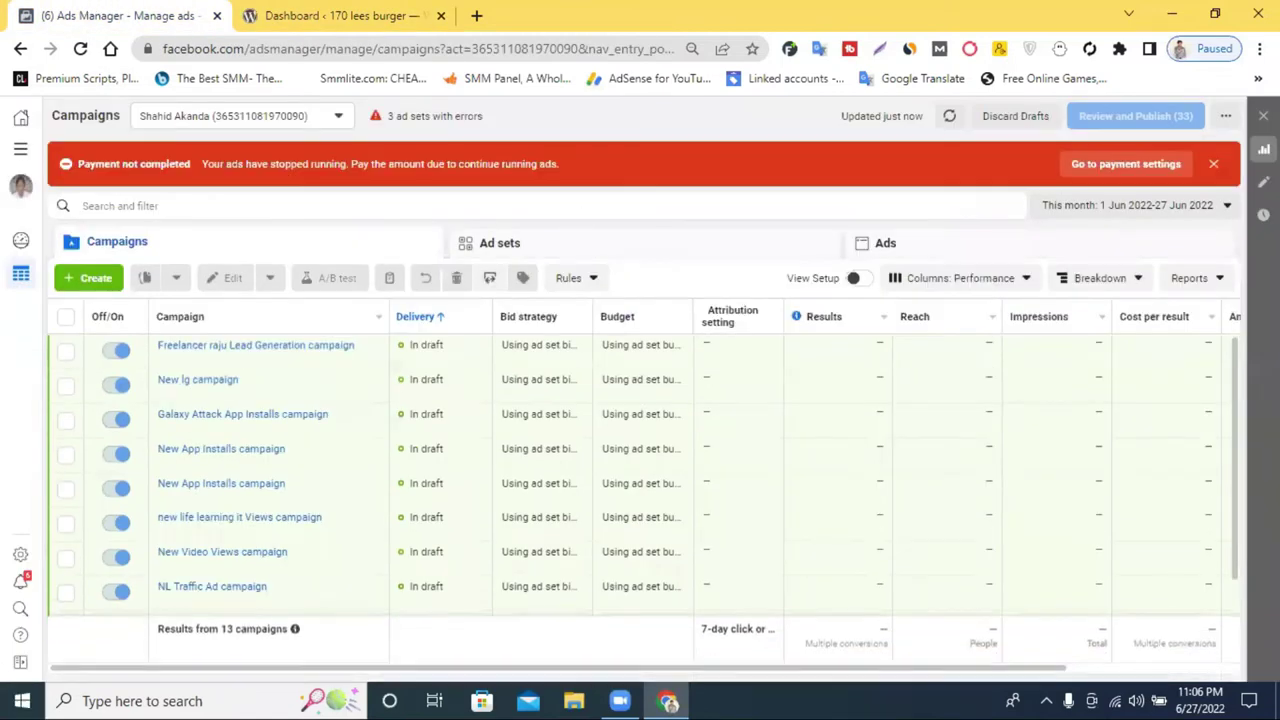
pyautogui.click(1213, 164)
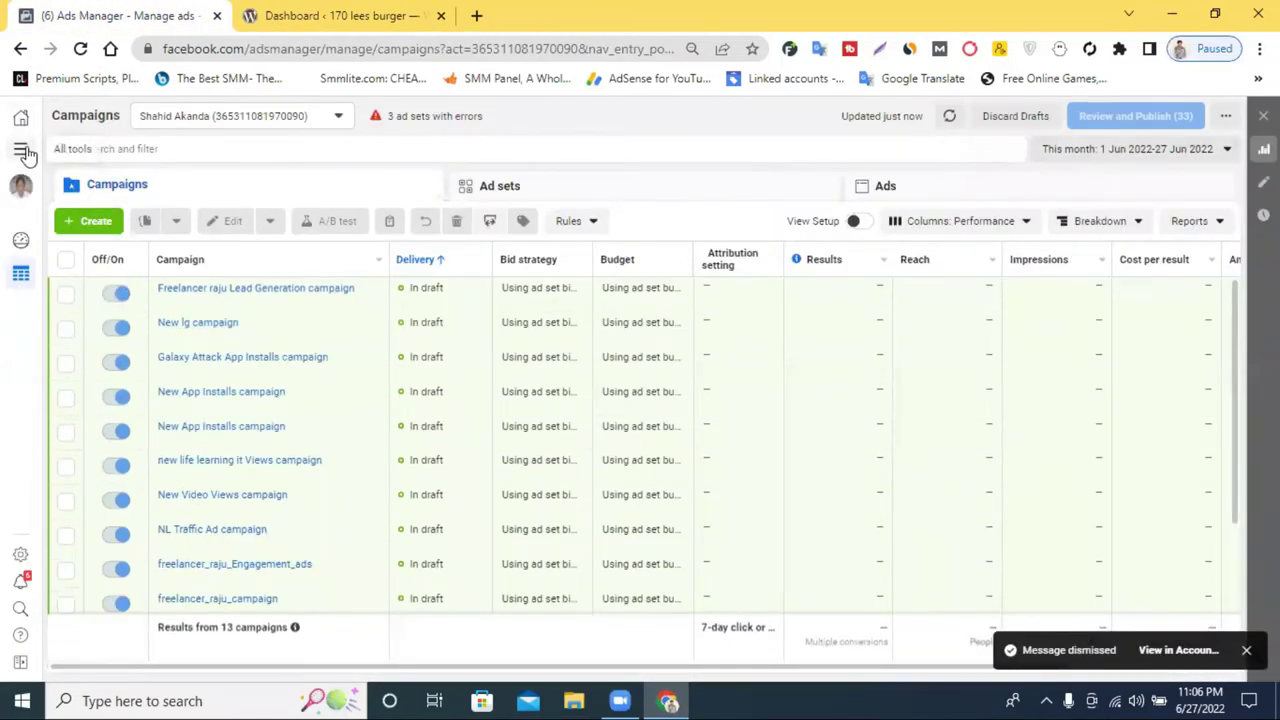
# Open Business settings from Ads Manager's tools and select the Fashion io business.
pyautogui.click(21, 152)
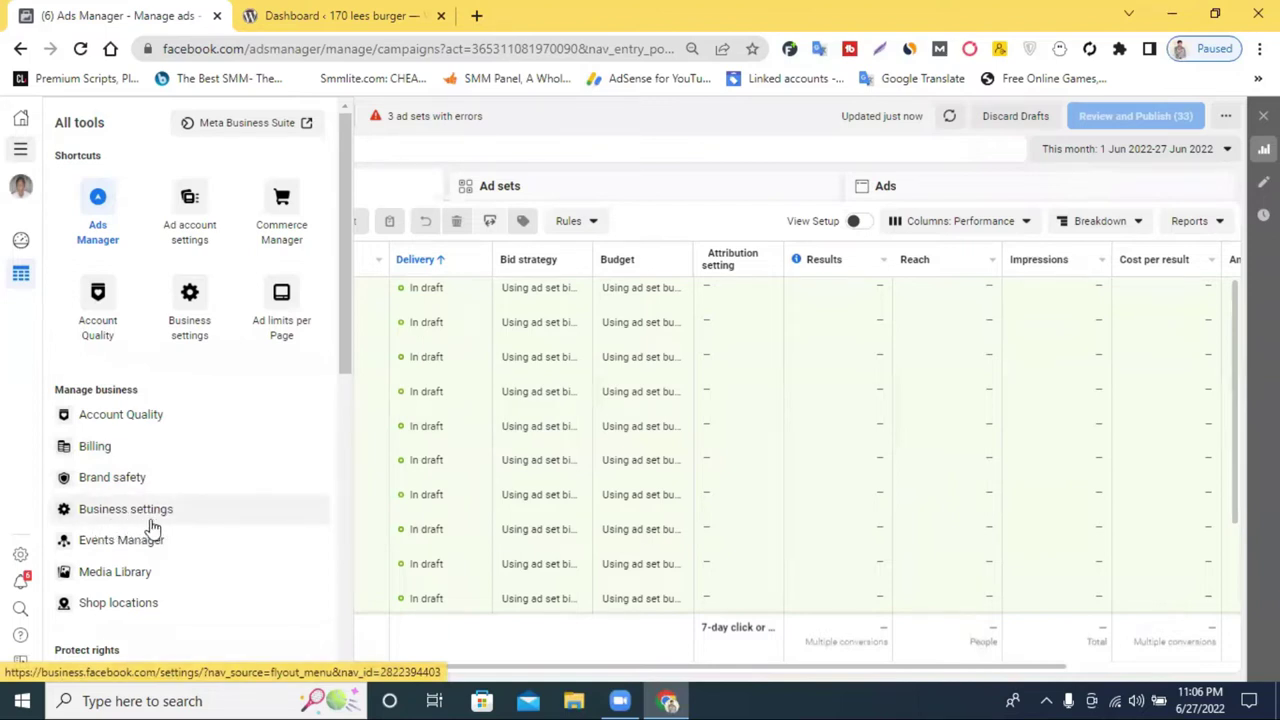
pyautogui.click(136, 519)
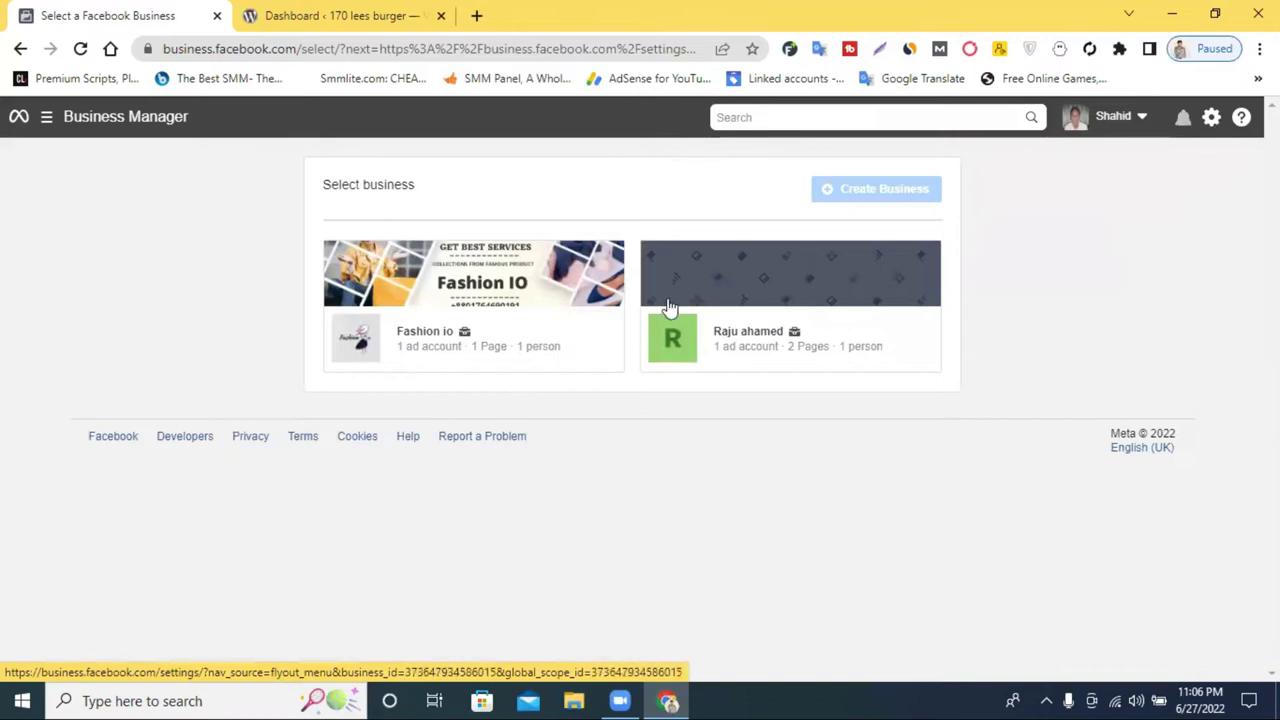
pyautogui.click(449, 337)
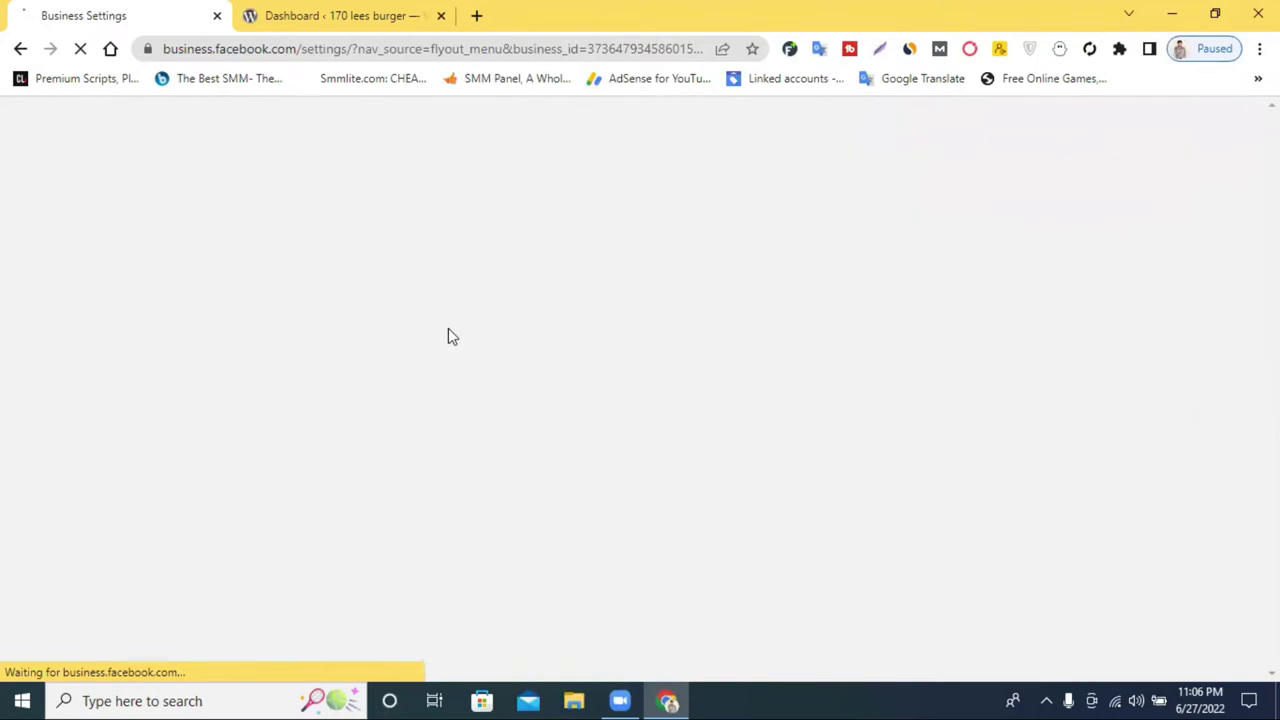
pyautogui.click(351, 11)
pyautogui.click(107, 8)
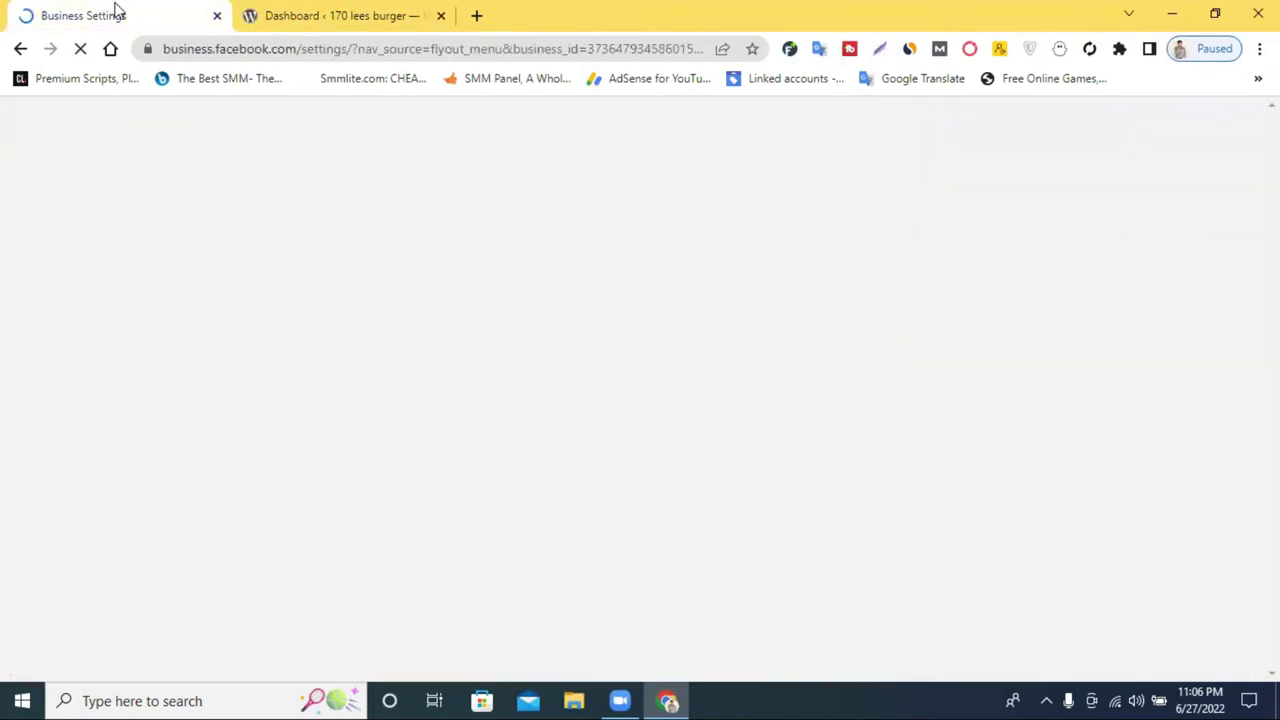
pyautogui.click(290, 11)
pyautogui.click(155, 10)
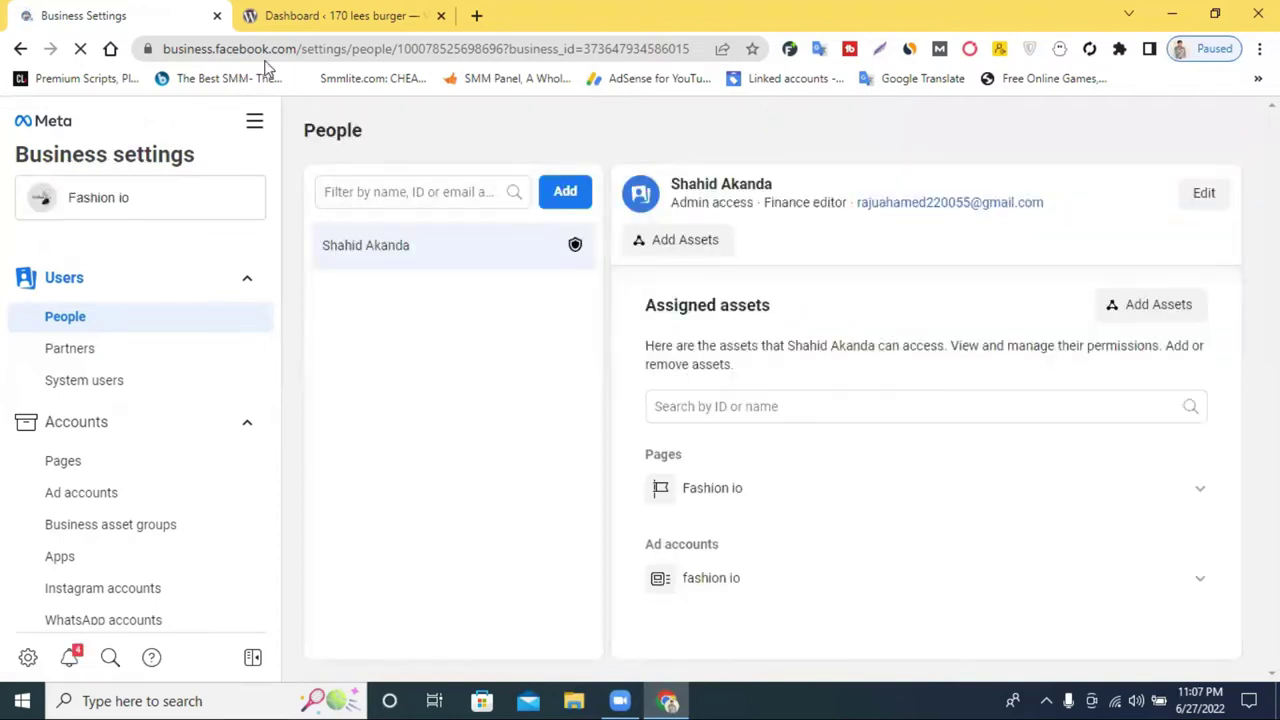
# Open business.facebook.com in a new browser tab and locate Business settings among all tools.
pyautogui.click(477, 12)
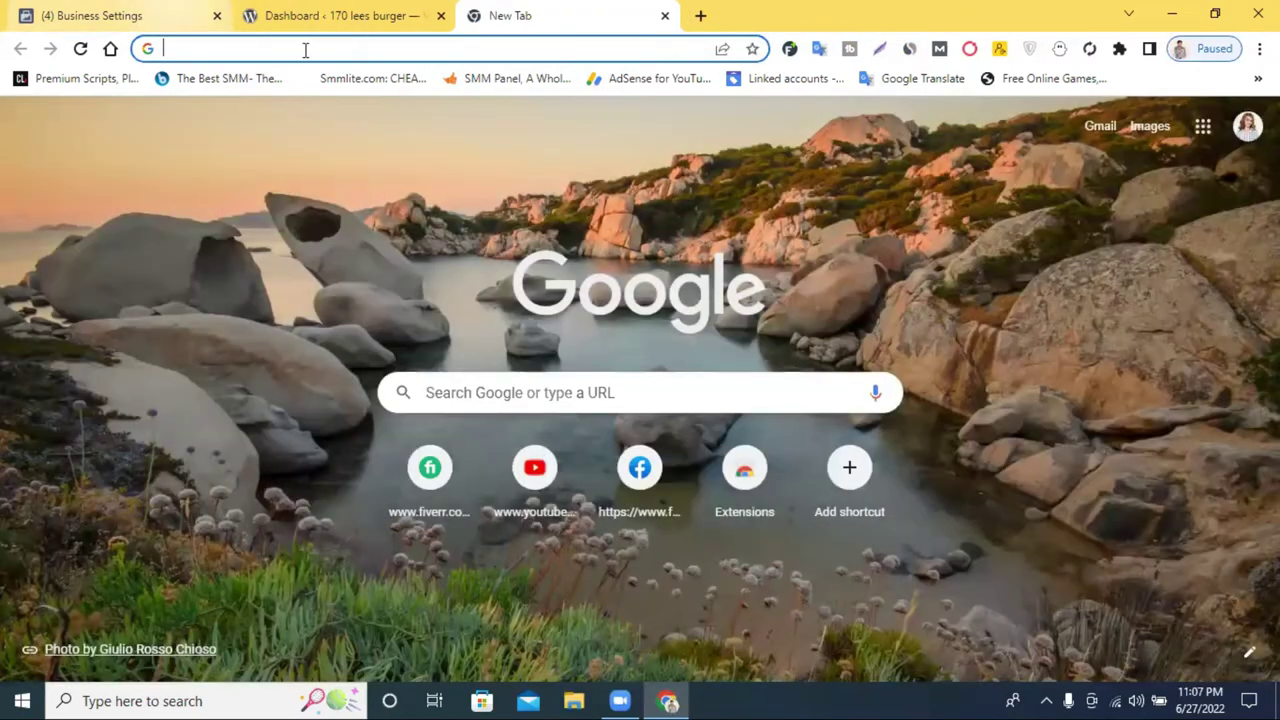
pyautogui.click(305, 50)
pyautogui.write('bu')
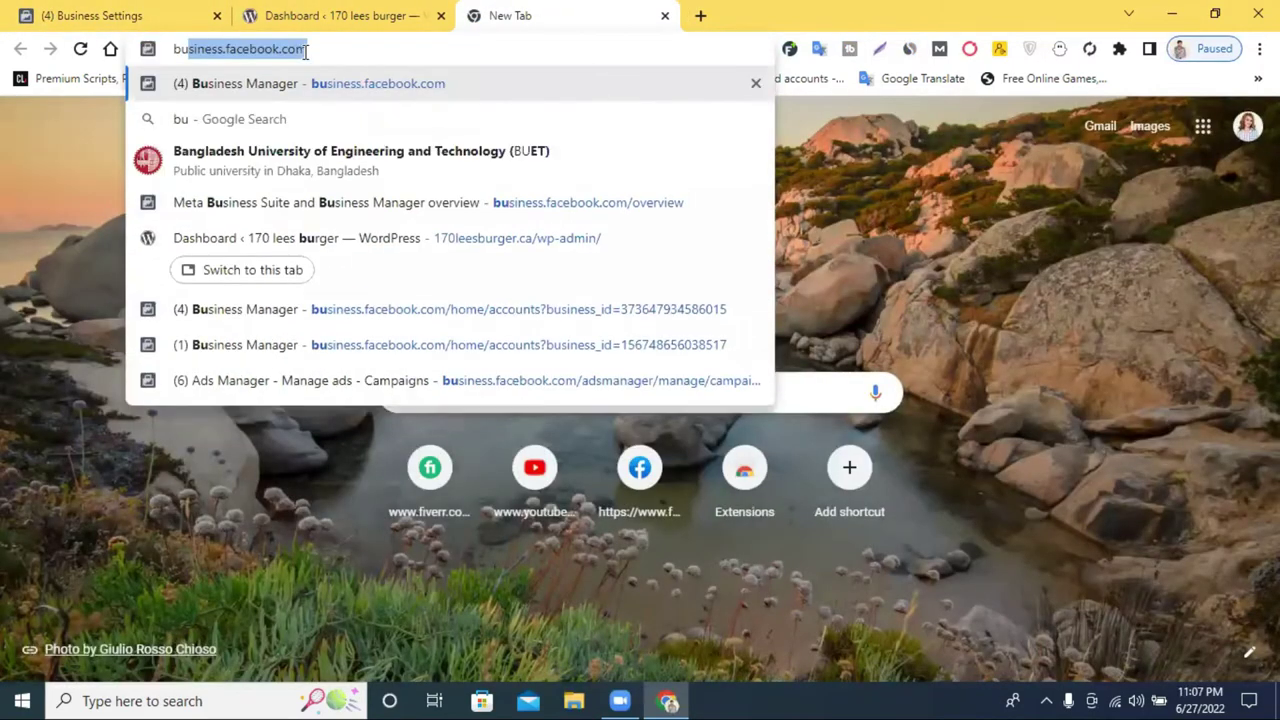
pyautogui.press('Return')
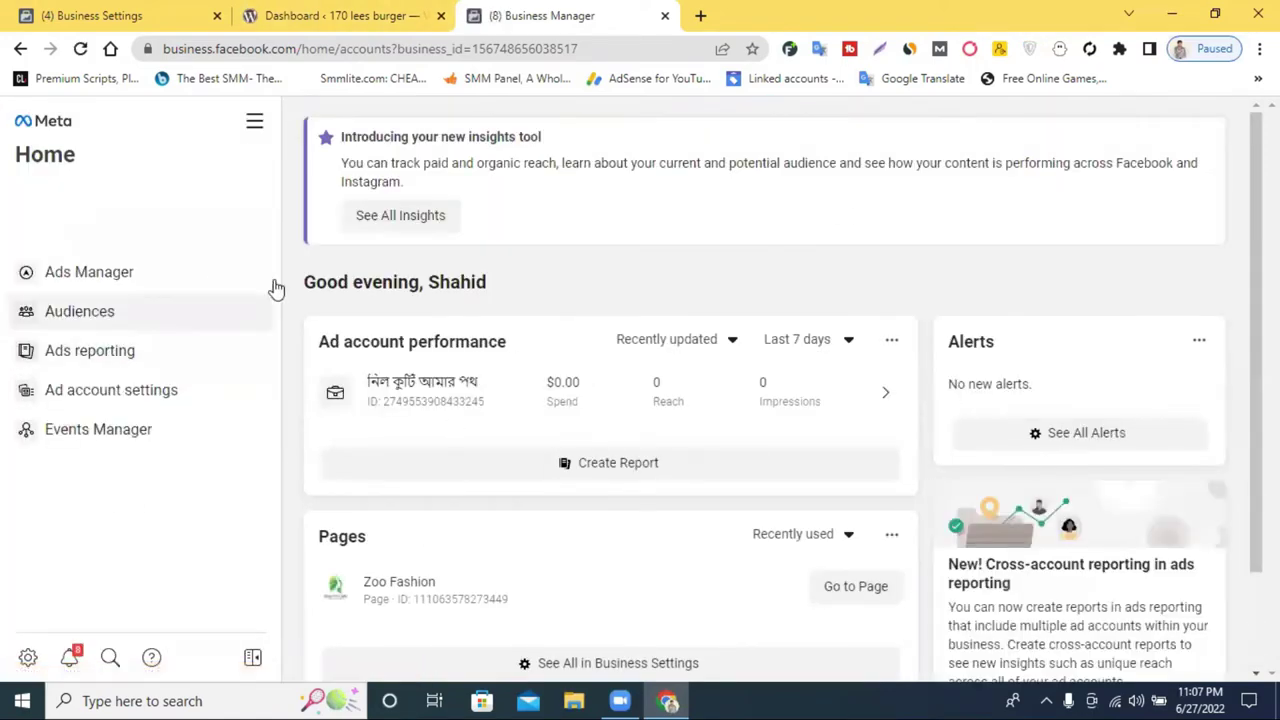
pyautogui.click(255, 128)
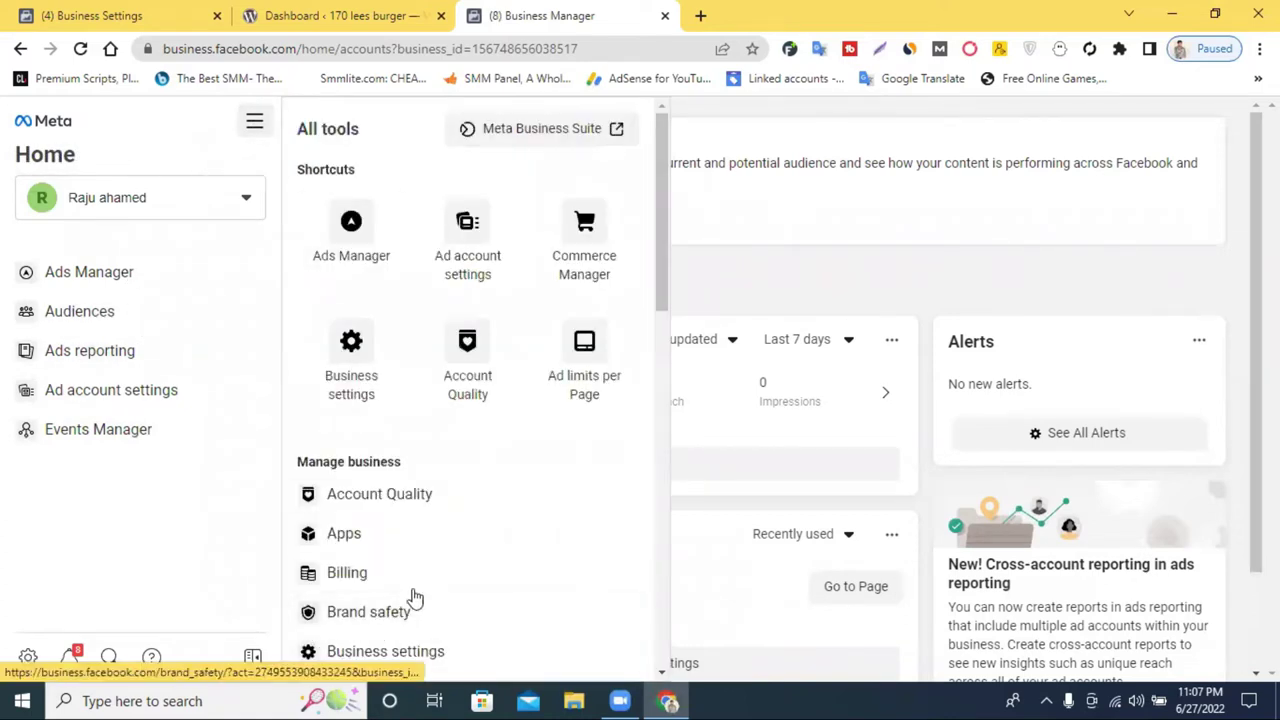
pyautogui.scroll(-1, 440, 600)
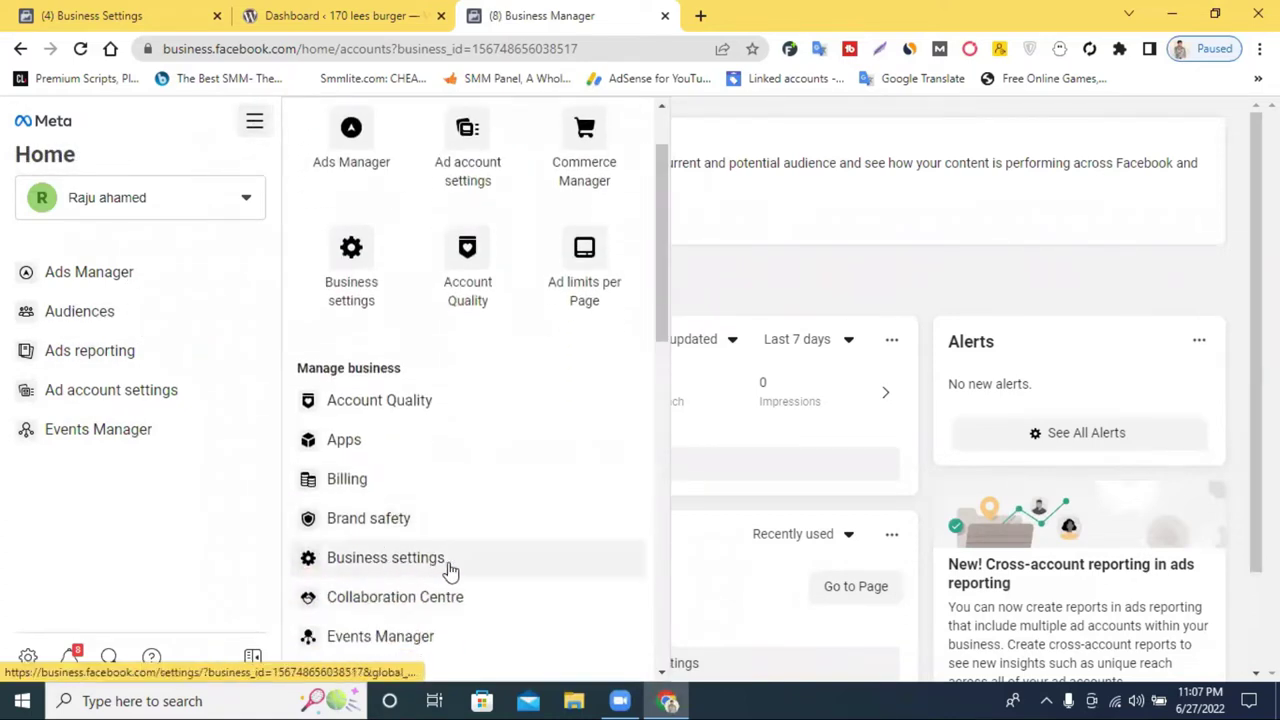
pyautogui.click(390, 572)
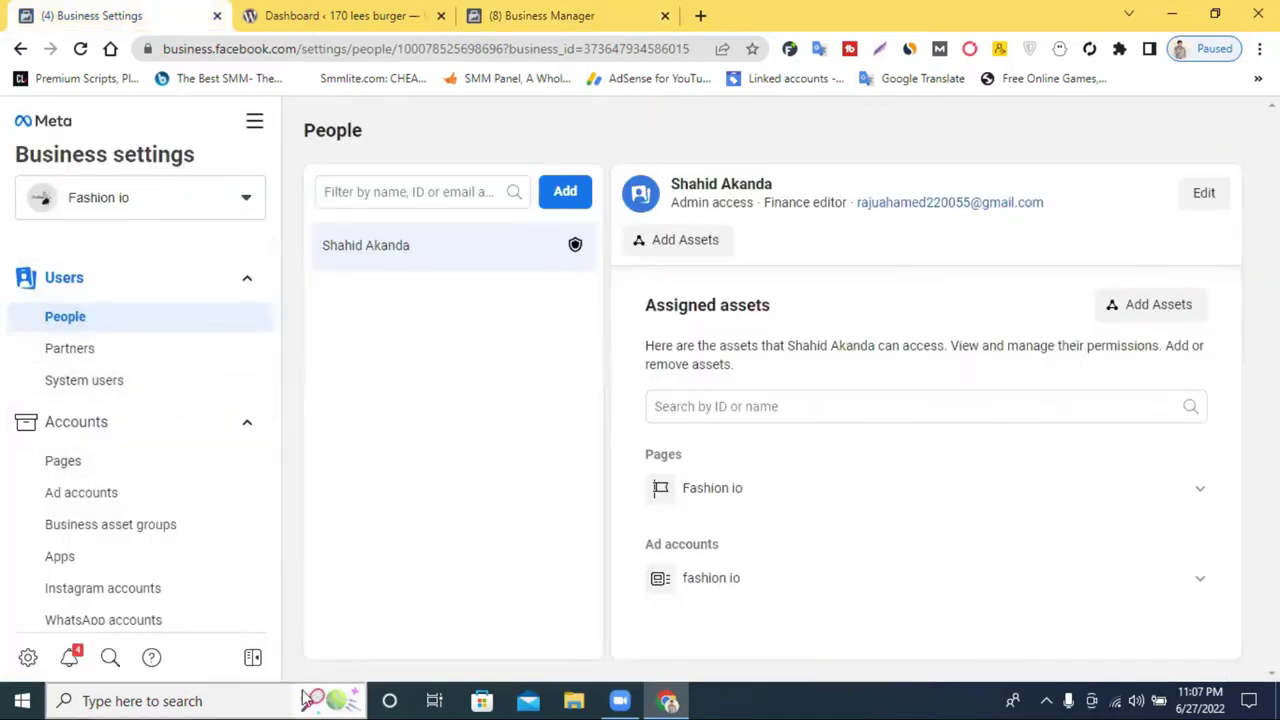
# Return to Fashion io's Business settings and open the Pixels page under Data sources.
pyautogui.scroll(-1, 134, 417)
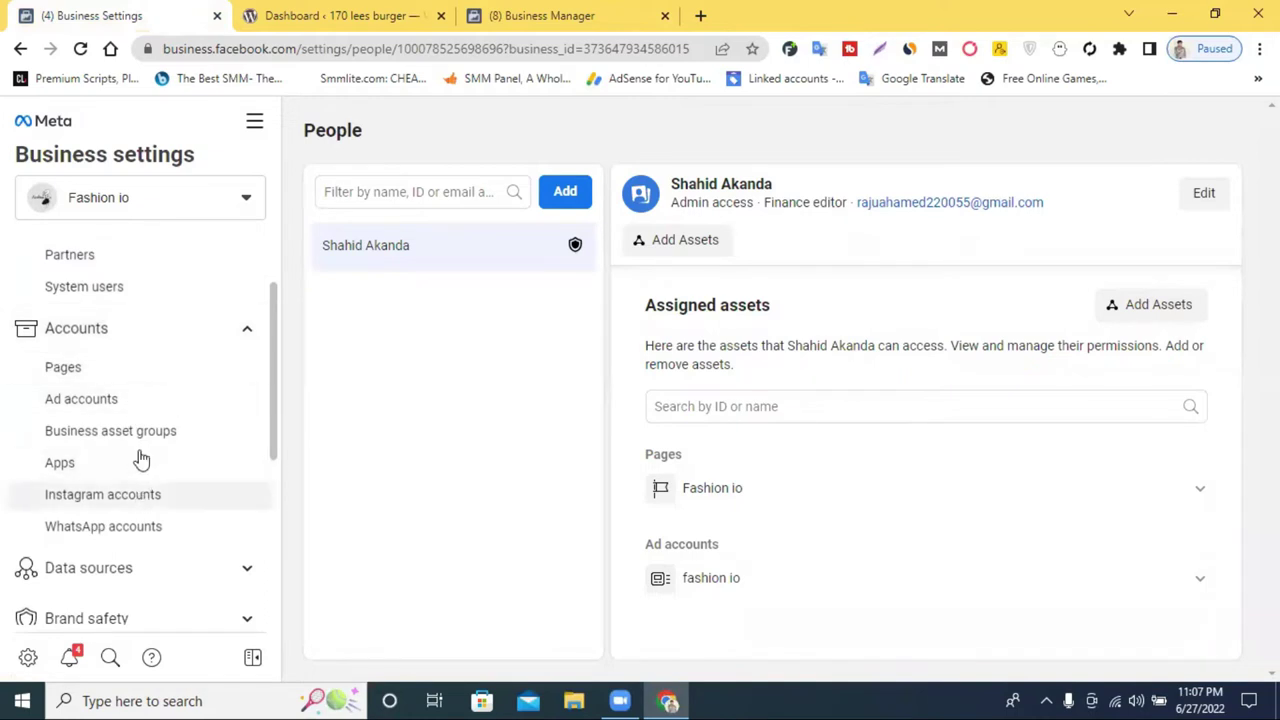
pyautogui.scroll(-4, 140, 426)
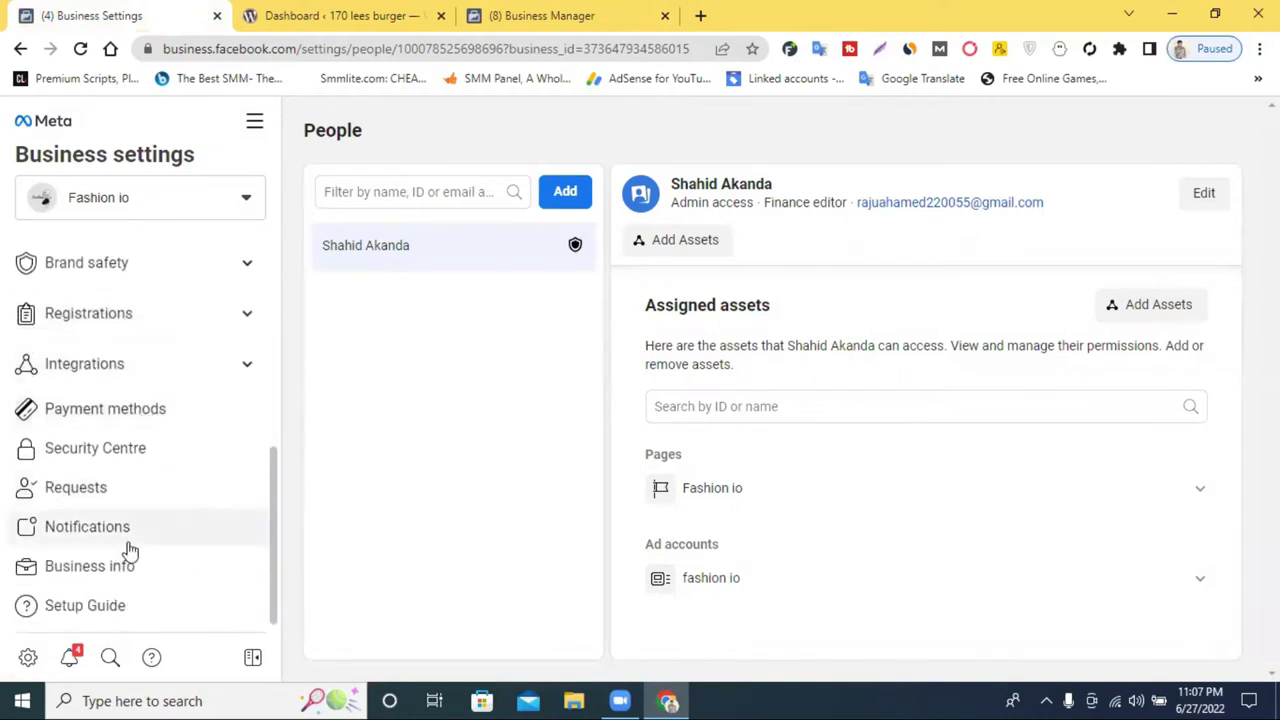
pyautogui.scroll(3, 100, 368)
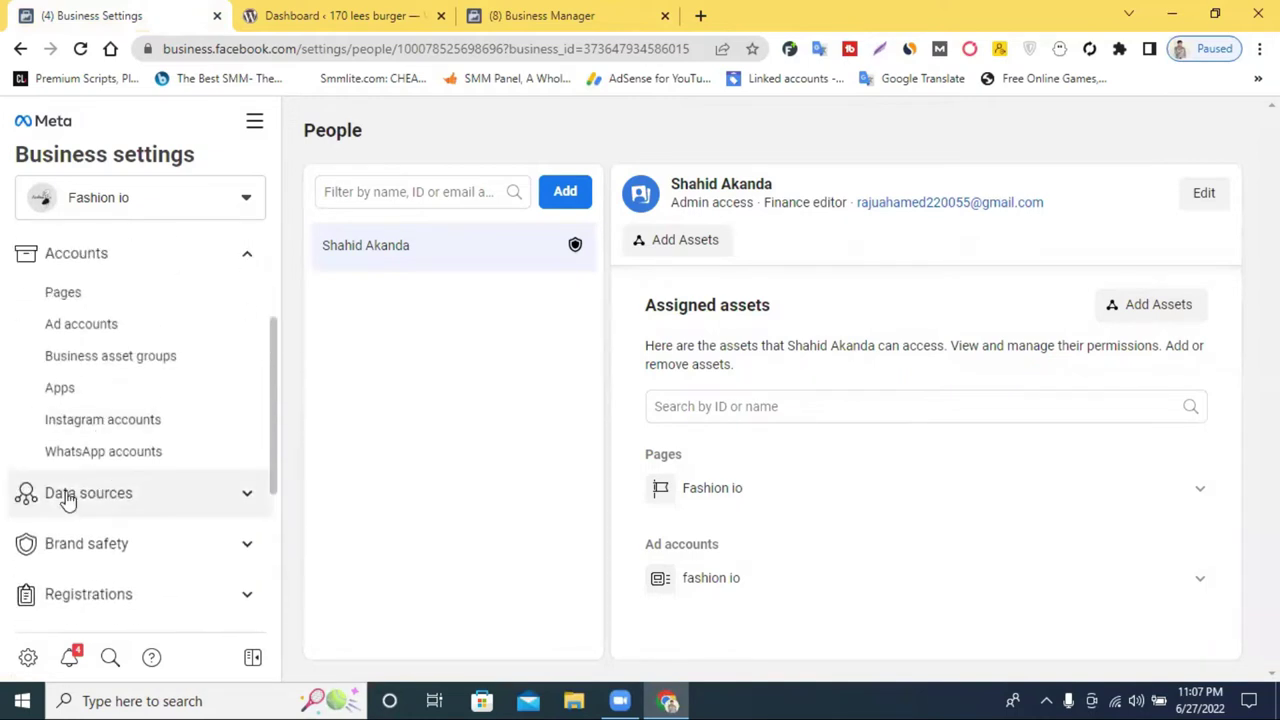
pyautogui.click(151, 494)
pyautogui.scroll(-2, 151, 494)
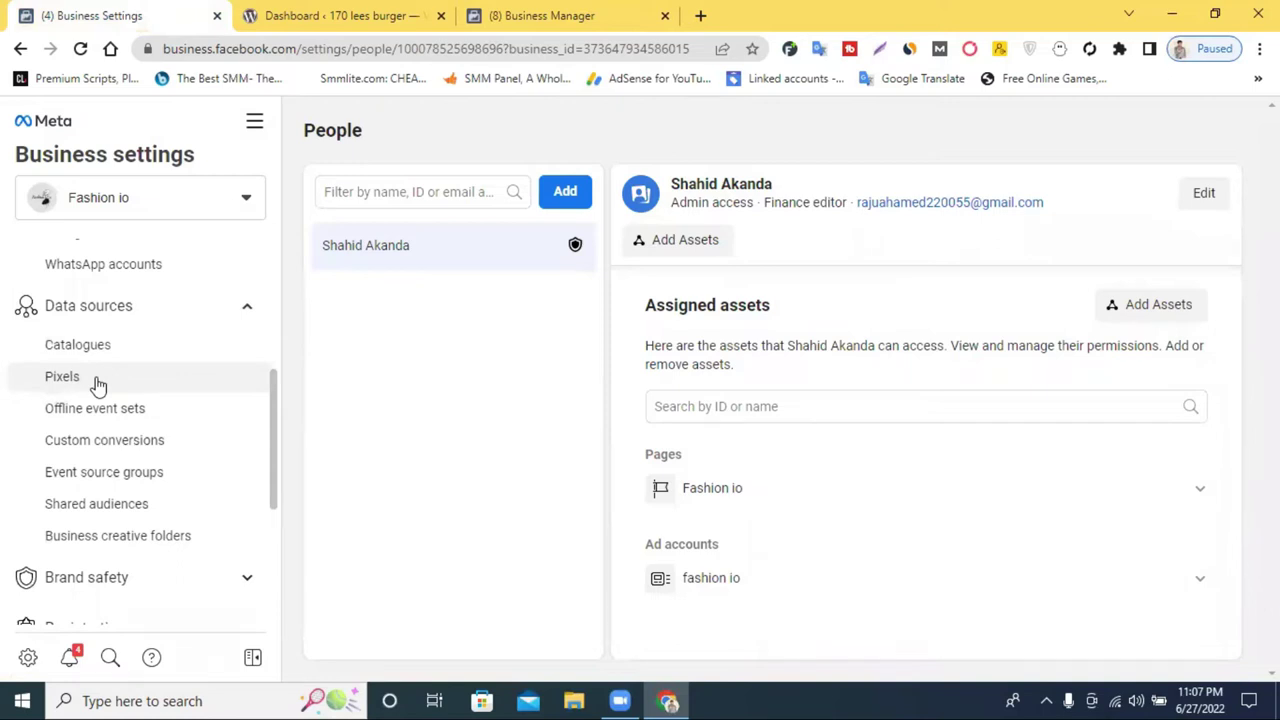
pyautogui.click(62, 377)
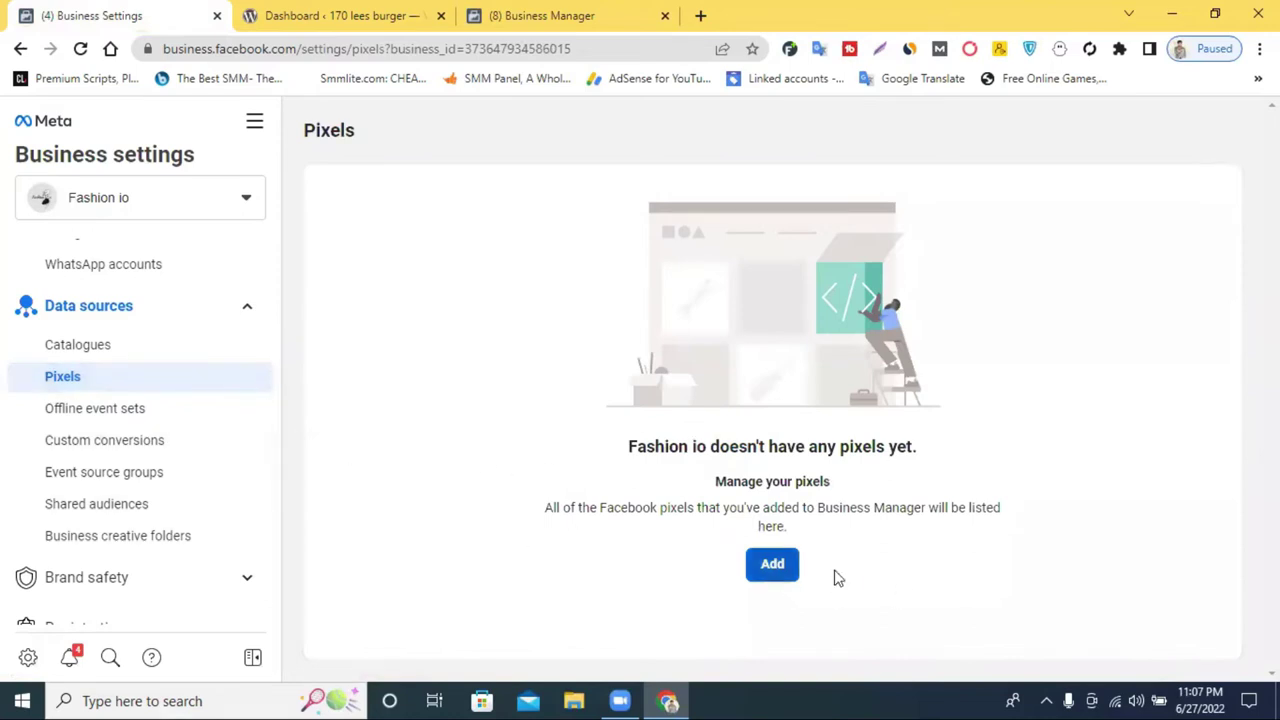
# Create a pixel named Fashion io's pixel for the business, leaving the optional website URL empty.
pyautogui.click(770, 575)
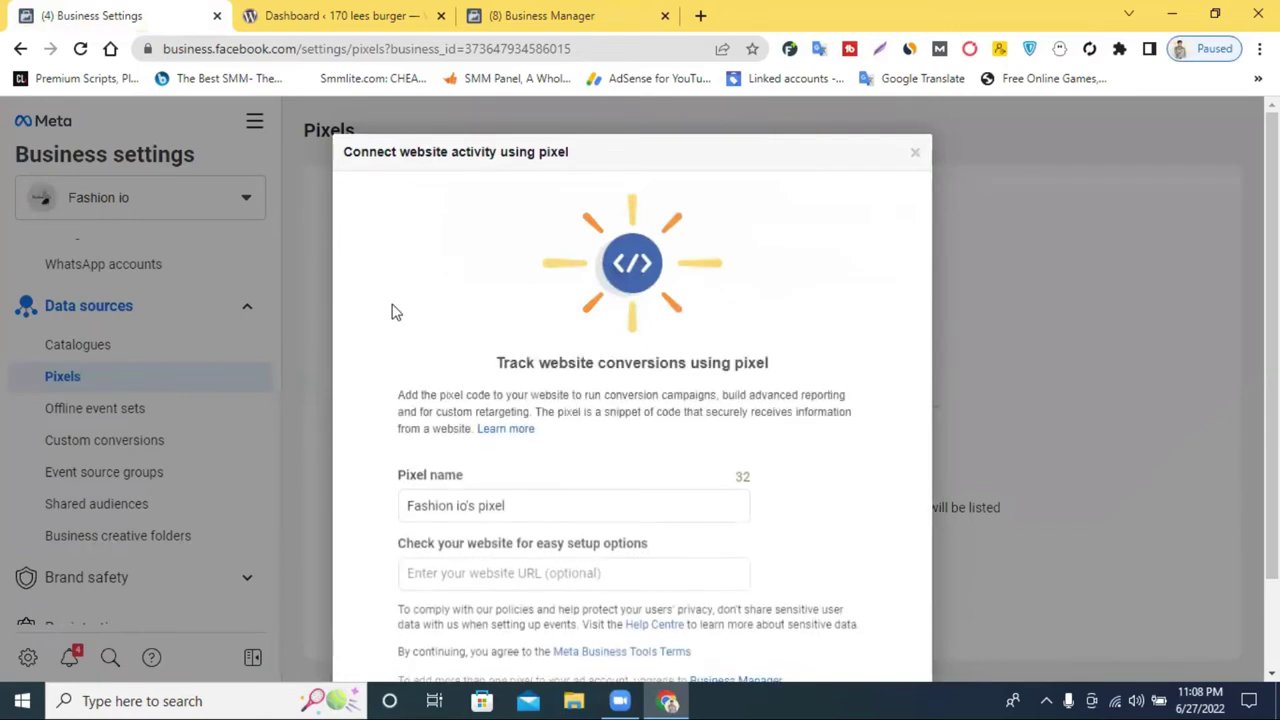
pyautogui.scroll(-1, 510, 411)
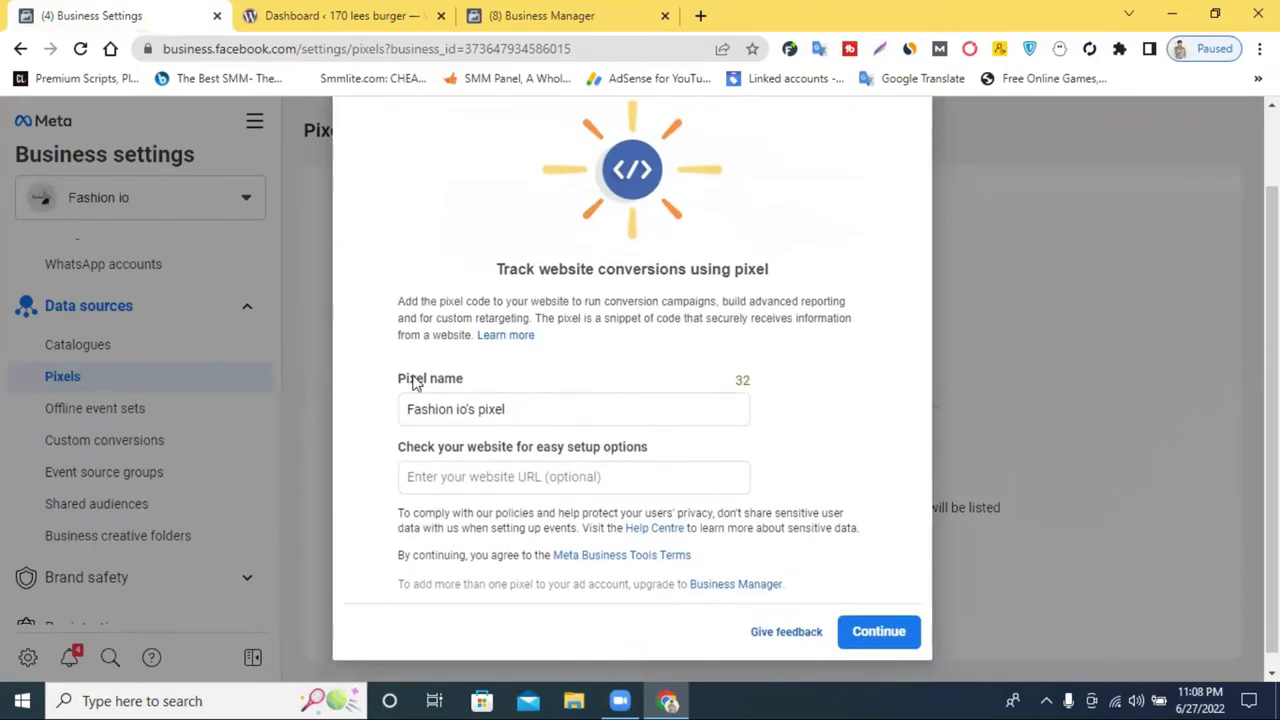
pyautogui.moveTo(393, 385); pyautogui.dragTo(451, 380)
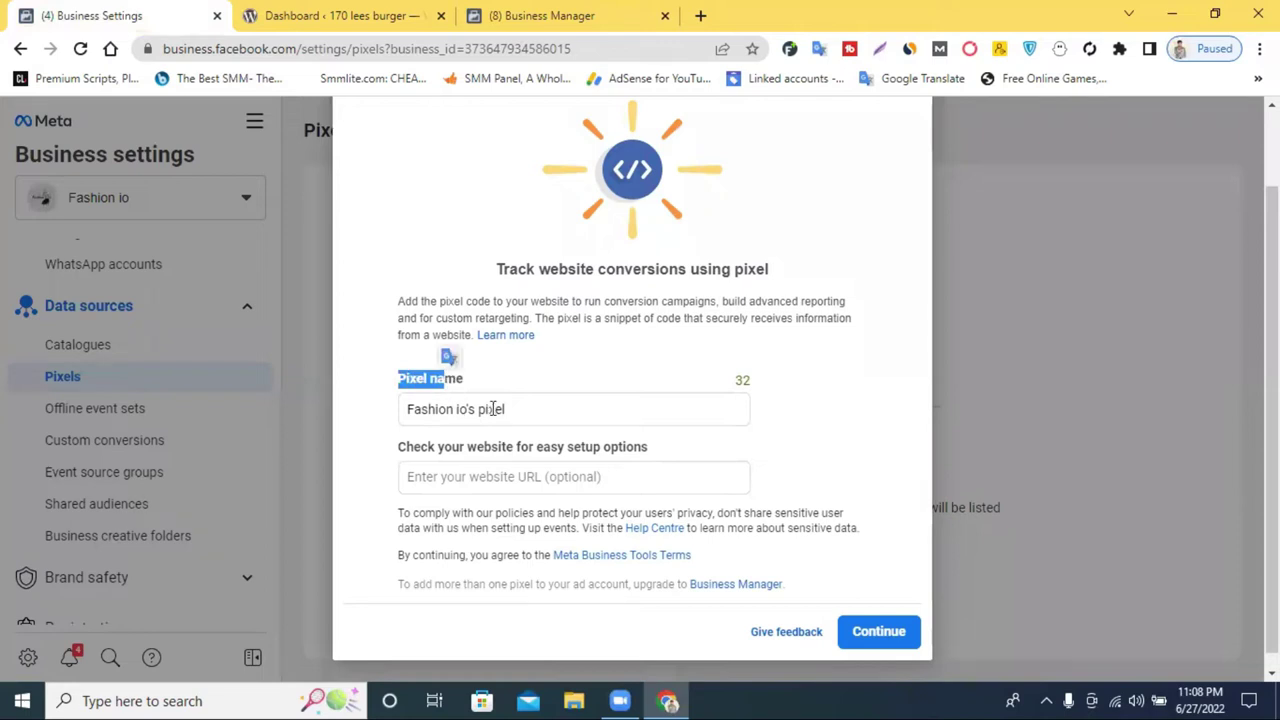
pyautogui.moveTo(467, 409); pyautogui.dragTo(410, 409)
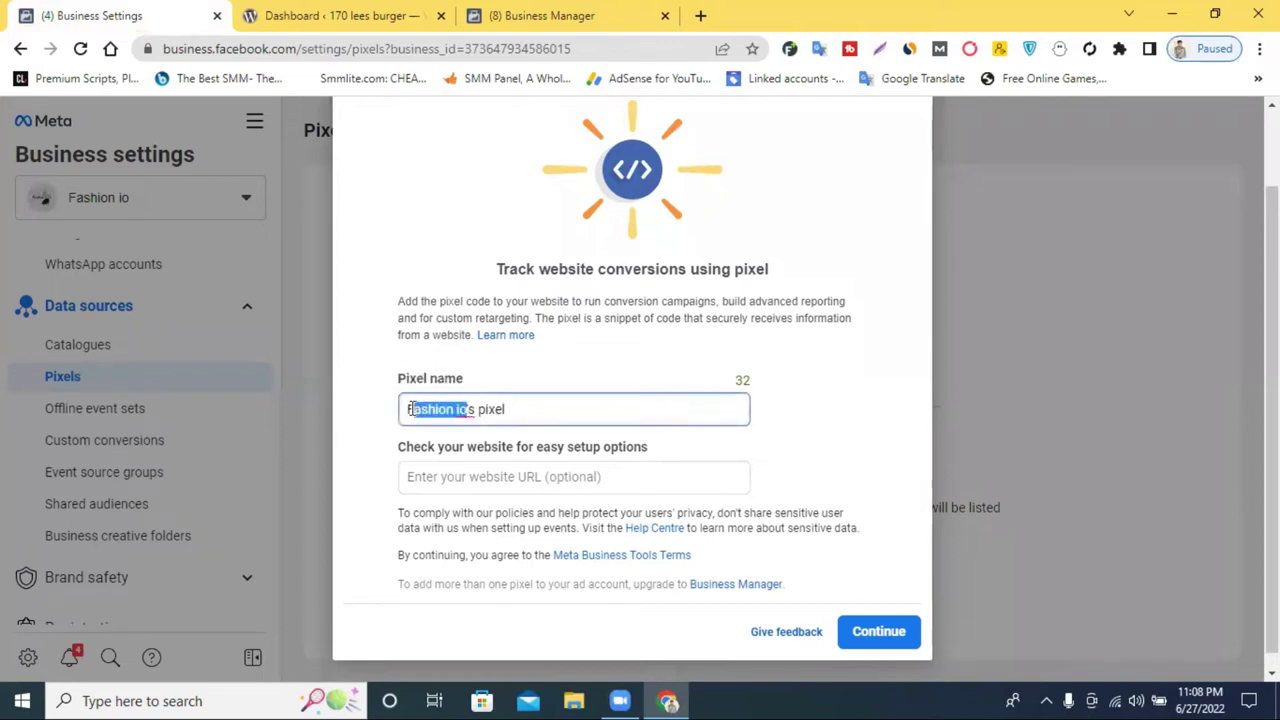
pyautogui.click(458, 410)
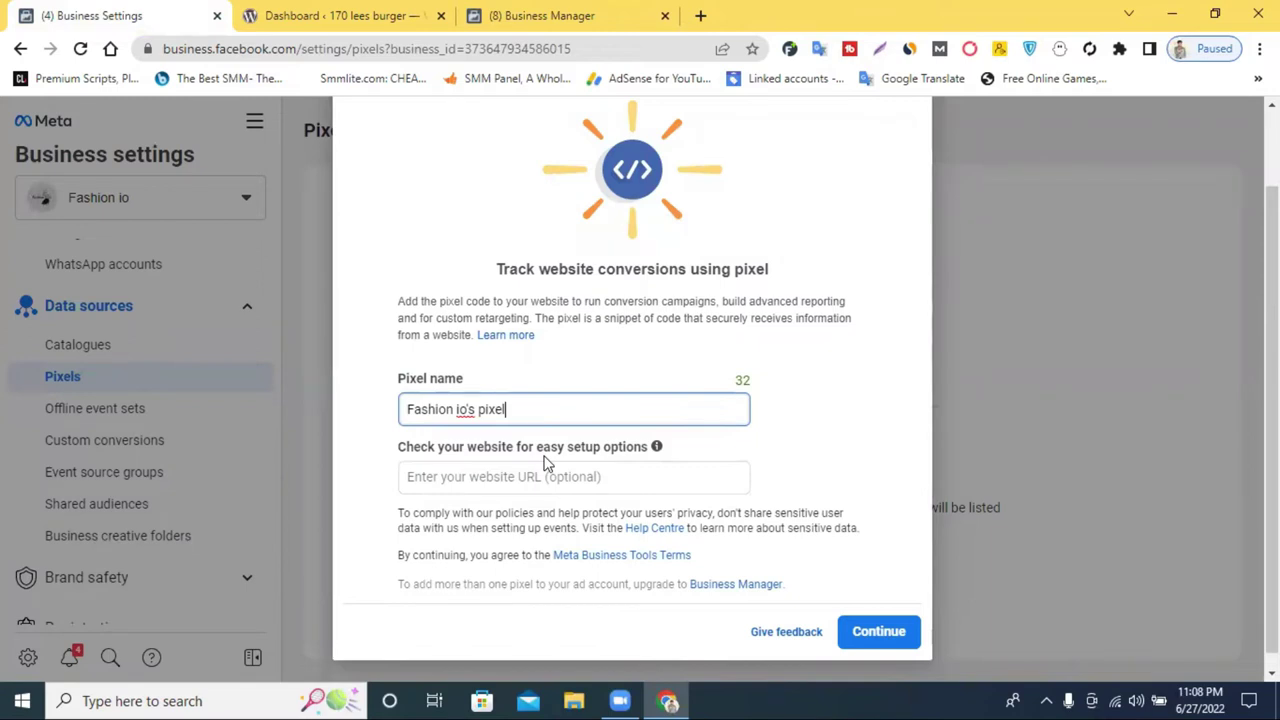
pyautogui.scroll(-1, 560, 448)
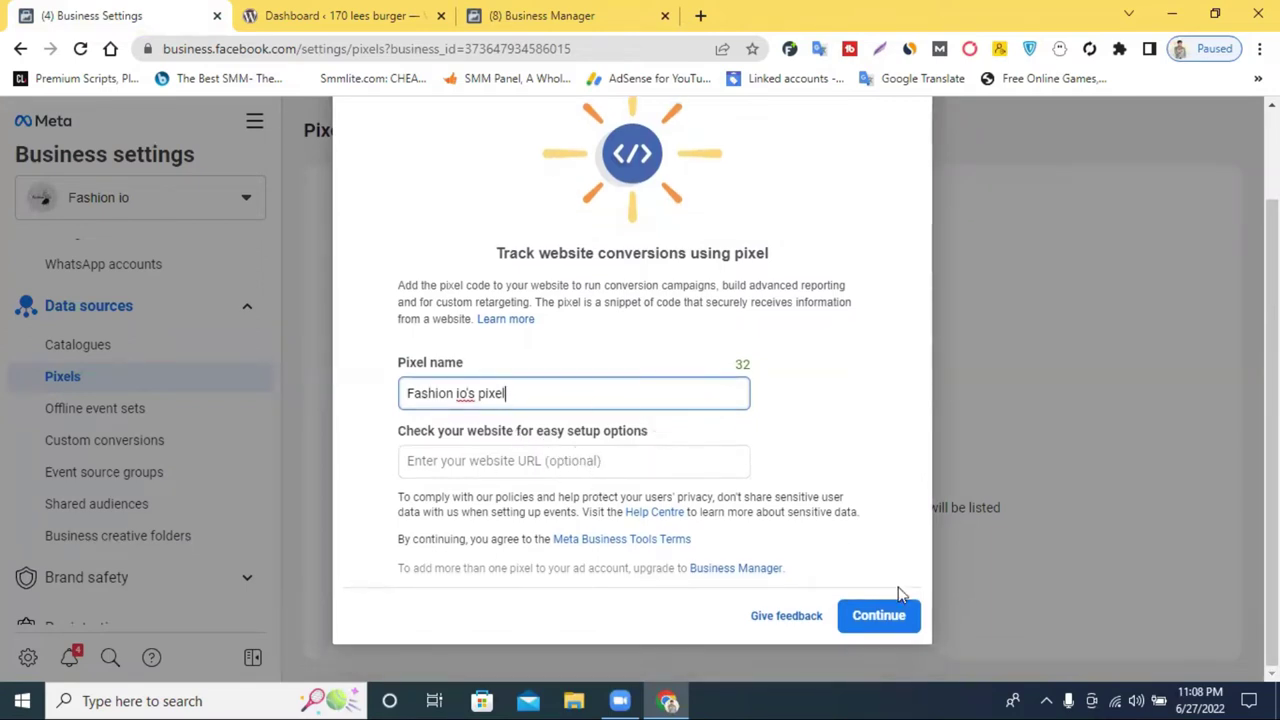
pyautogui.click(877, 616)
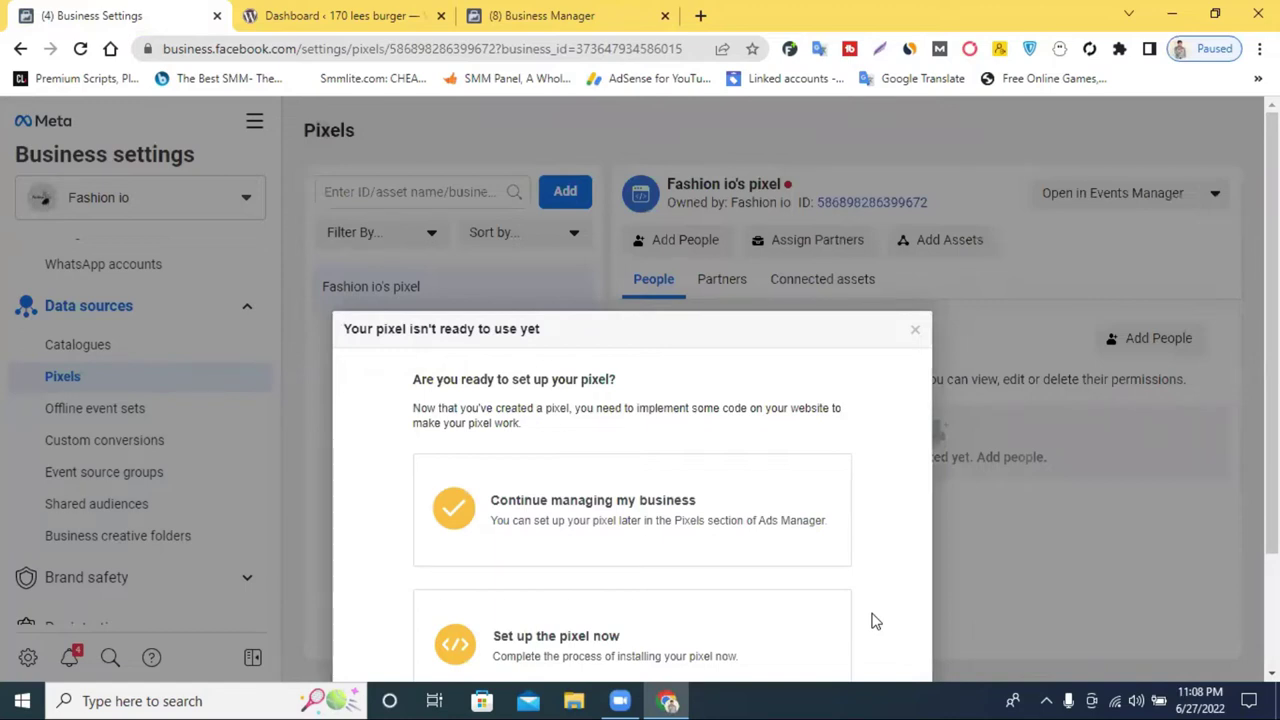
# Start setting up the new pixel right away and choose to add its code to the website manually.
pyautogui.scroll(-1, 640, 314)
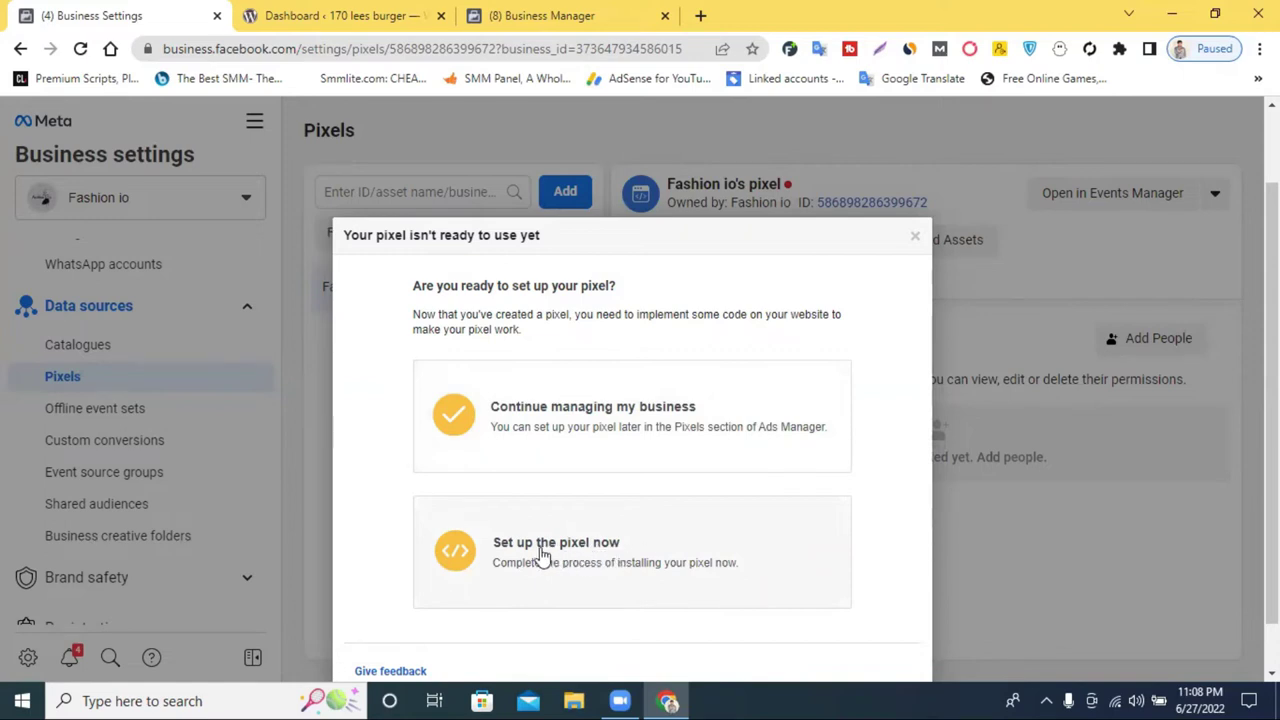
pyautogui.scroll(-1, 600, 540)
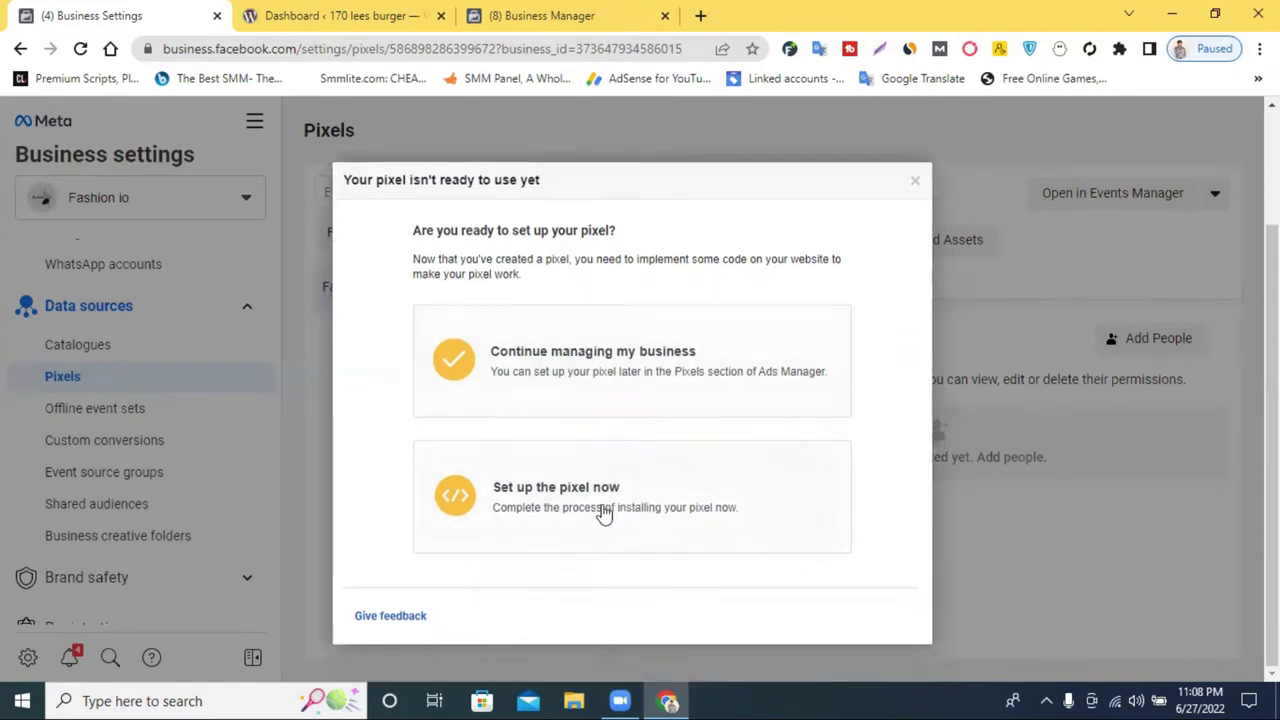
pyautogui.click(546, 510)
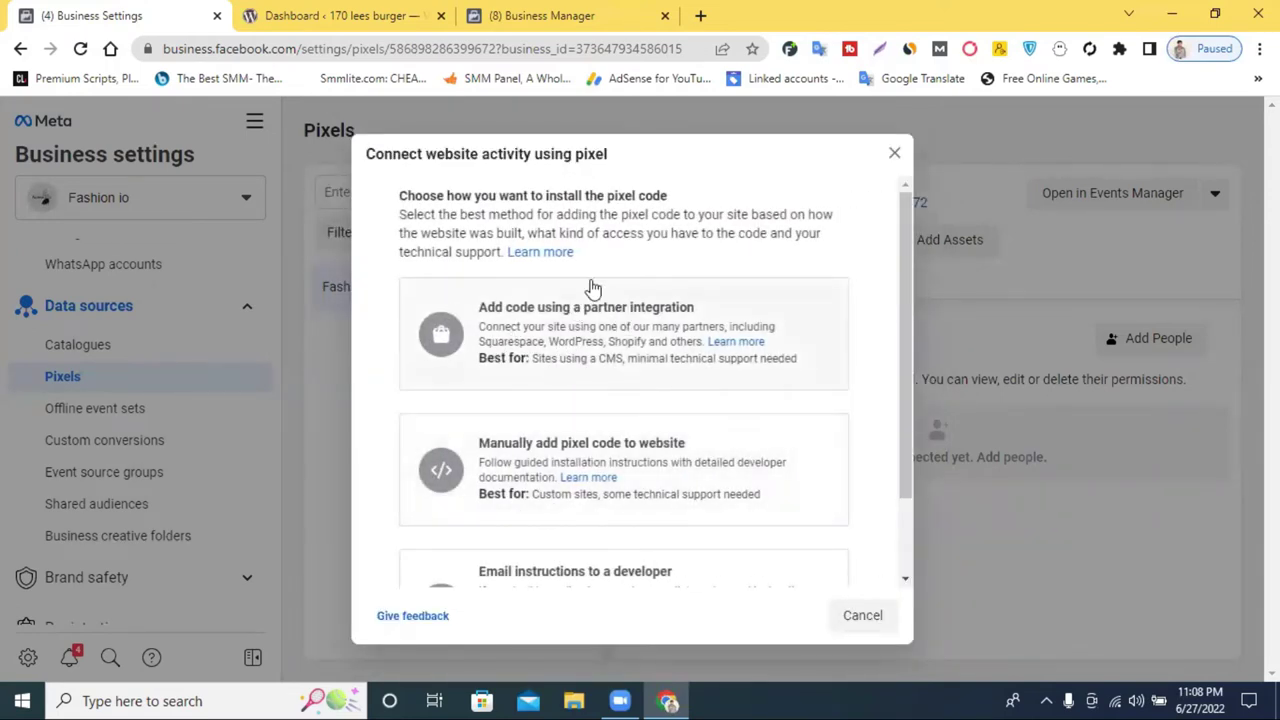
pyautogui.scroll(-1, 580, 295)
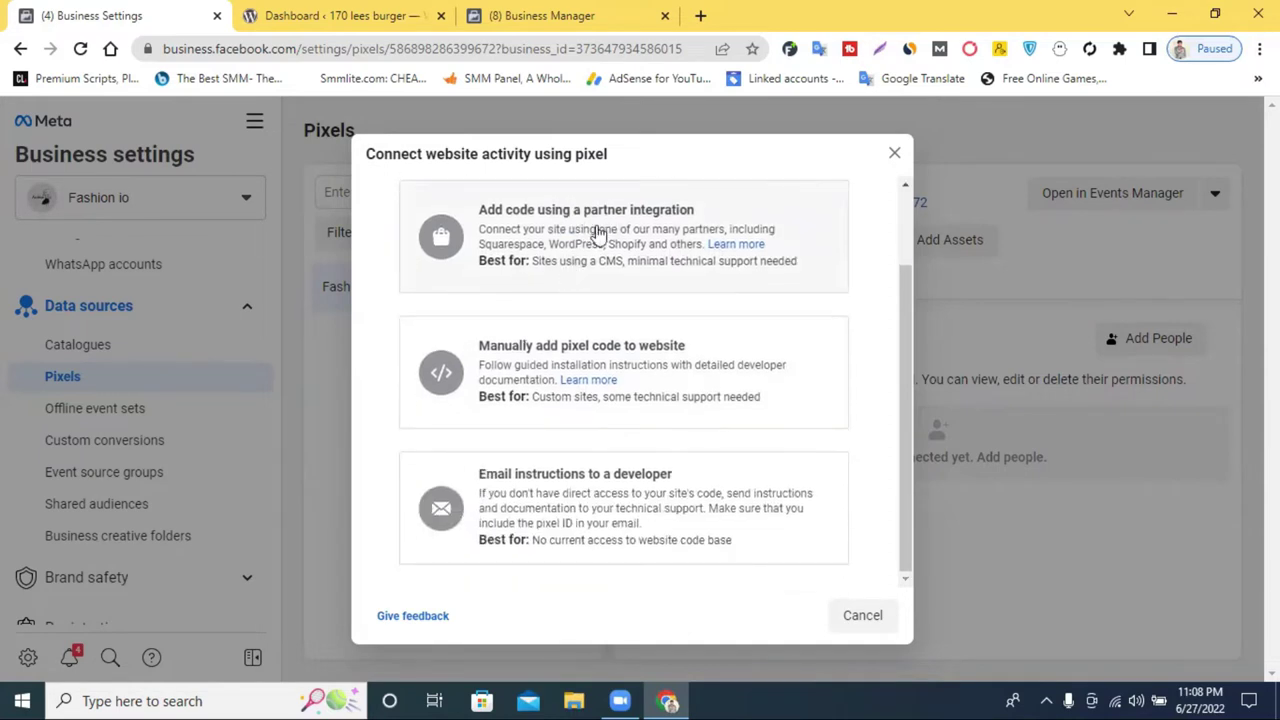
pyautogui.scroll(1, 572, 262)
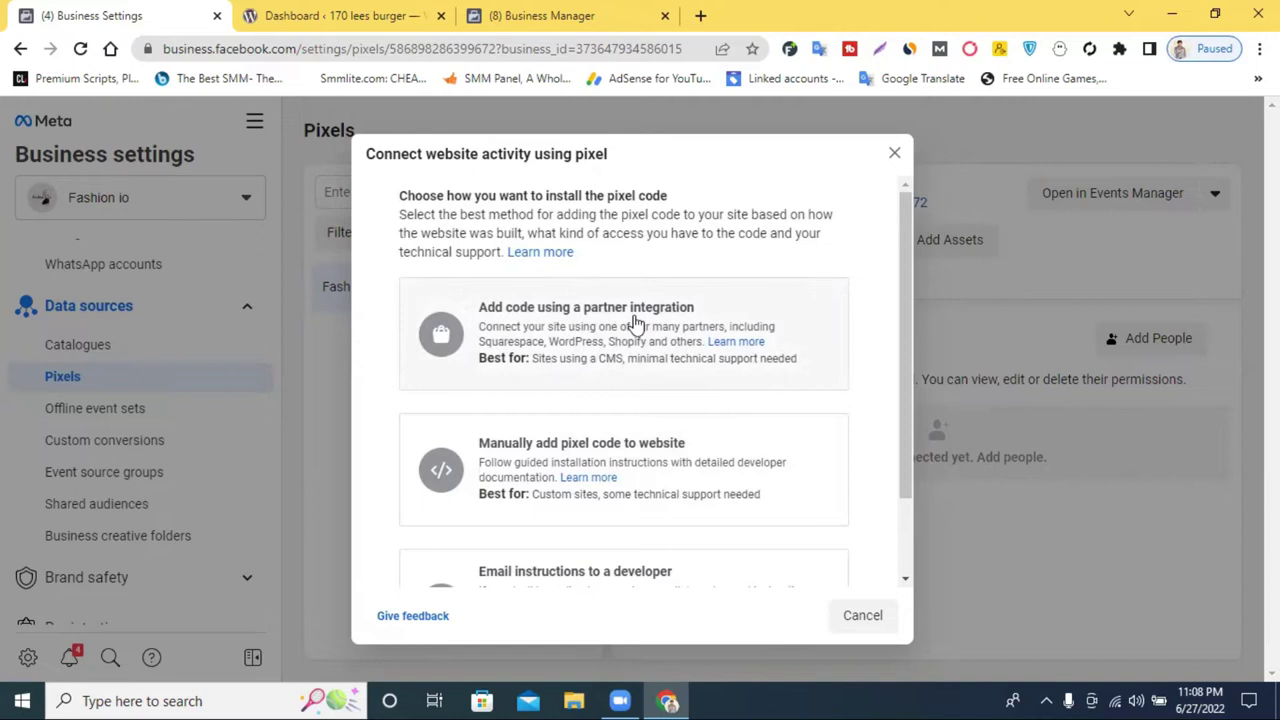
pyautogui.scroll(-1, 640, 320)
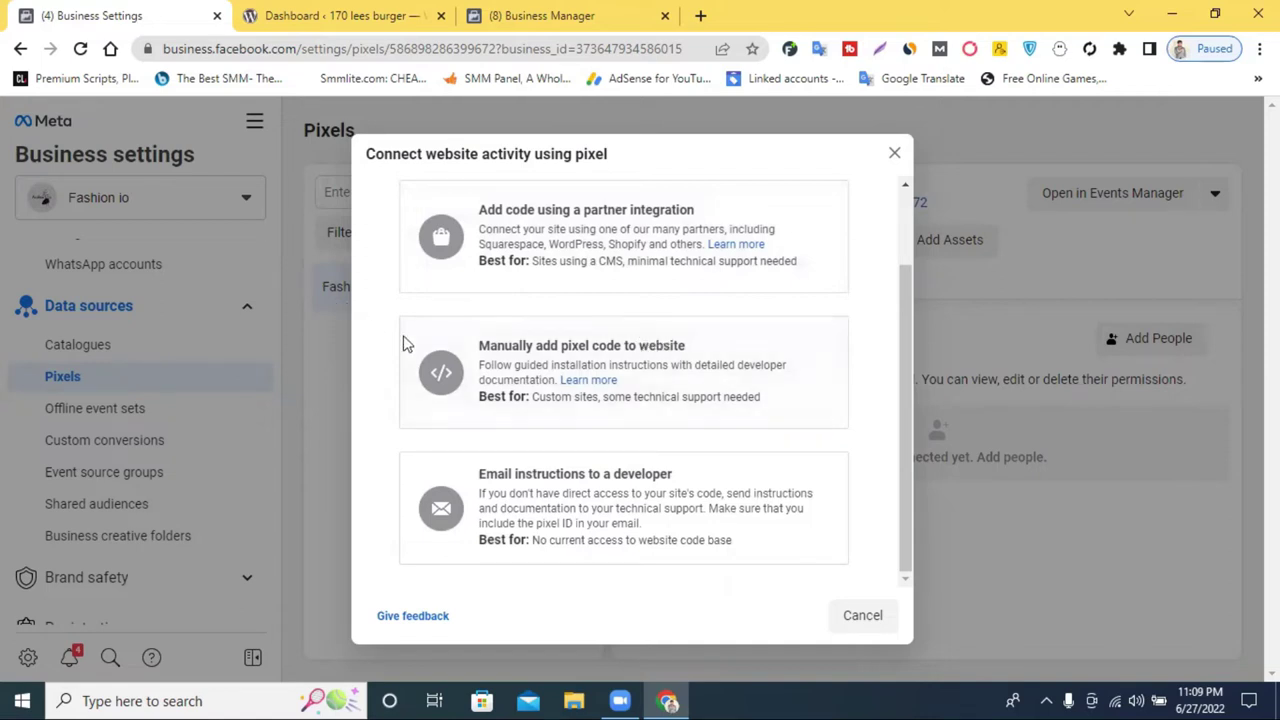
pyautogui.click(675, 367)
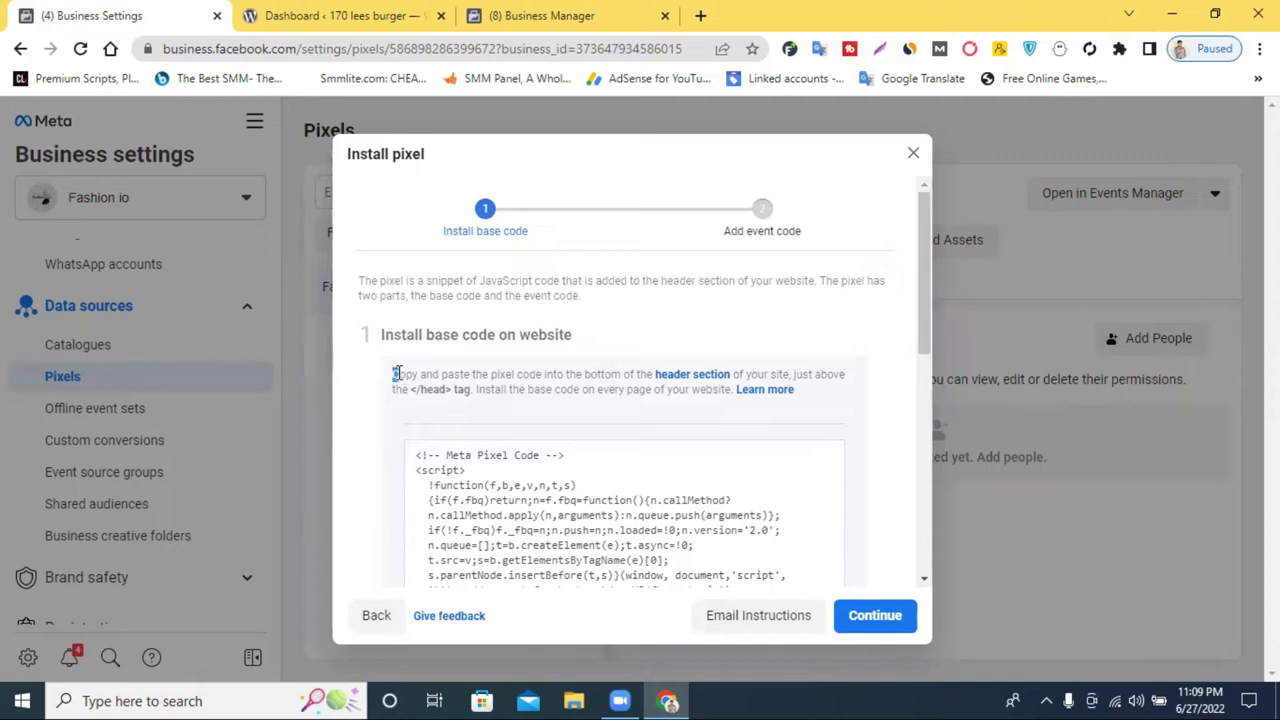
# Review the base code installation instructions and copy the Meta Pixel base code to the clipboard.
pyautogui.moveTo(416, 371); pyautogui.dragTo(455, 370)
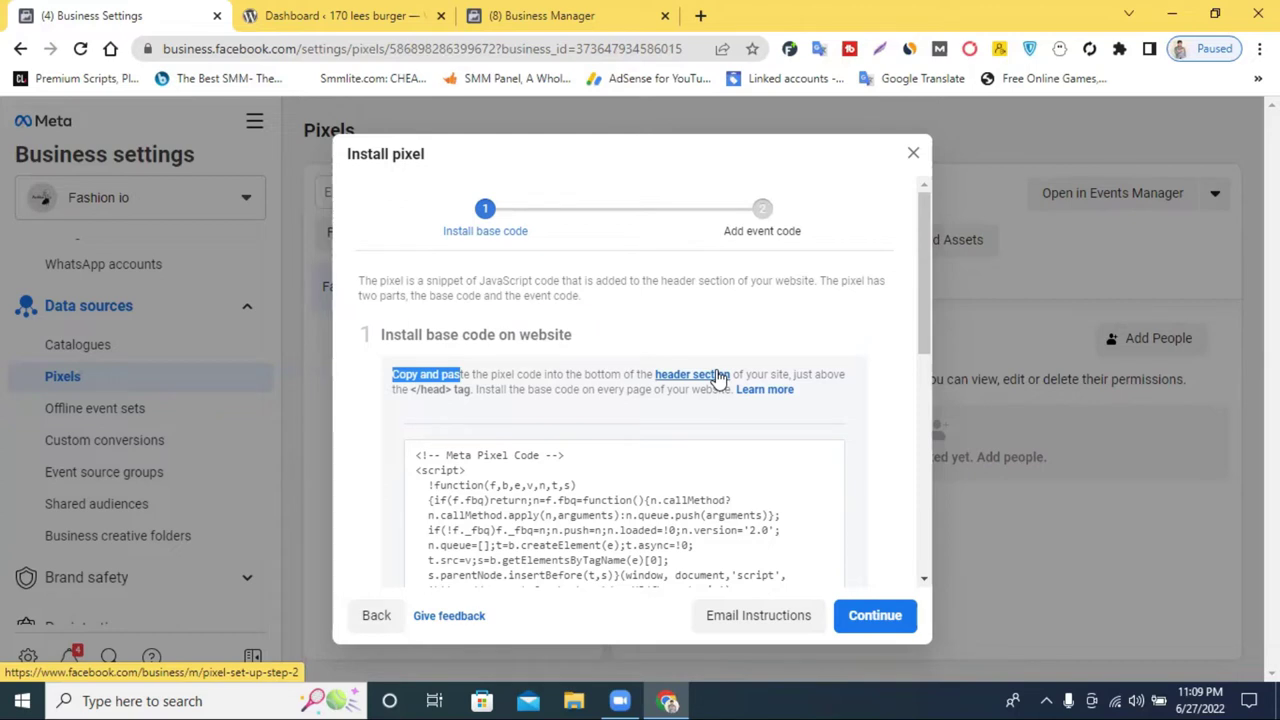
pyautogui.scroll(-2, 580, 390)
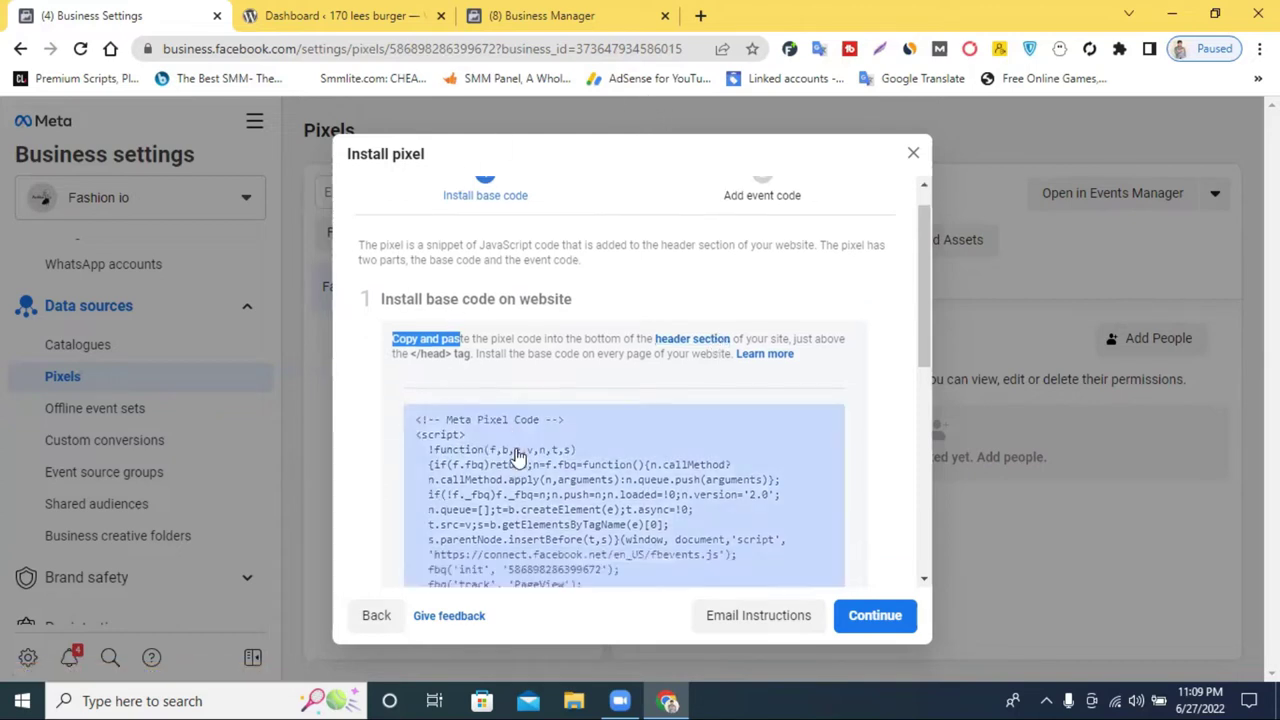
pyautogui.scroll(2, 571, 352)
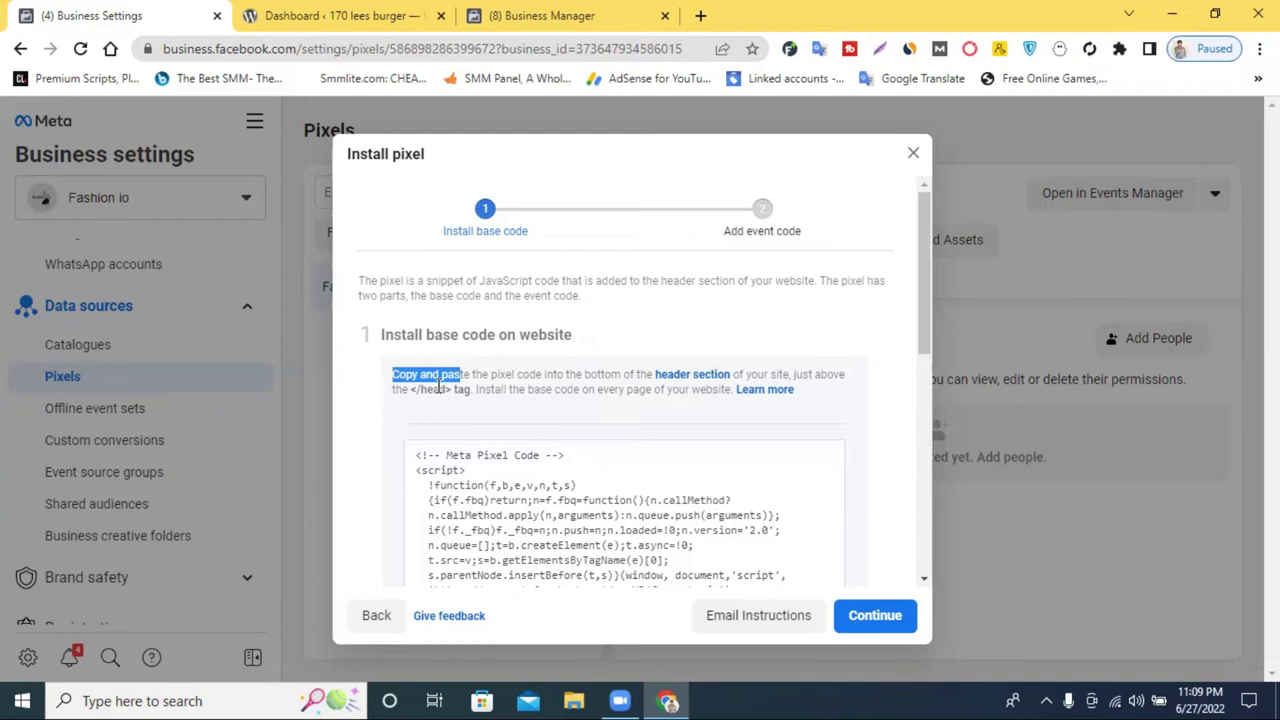
pyautogui.scroll(-4, 597, 457)
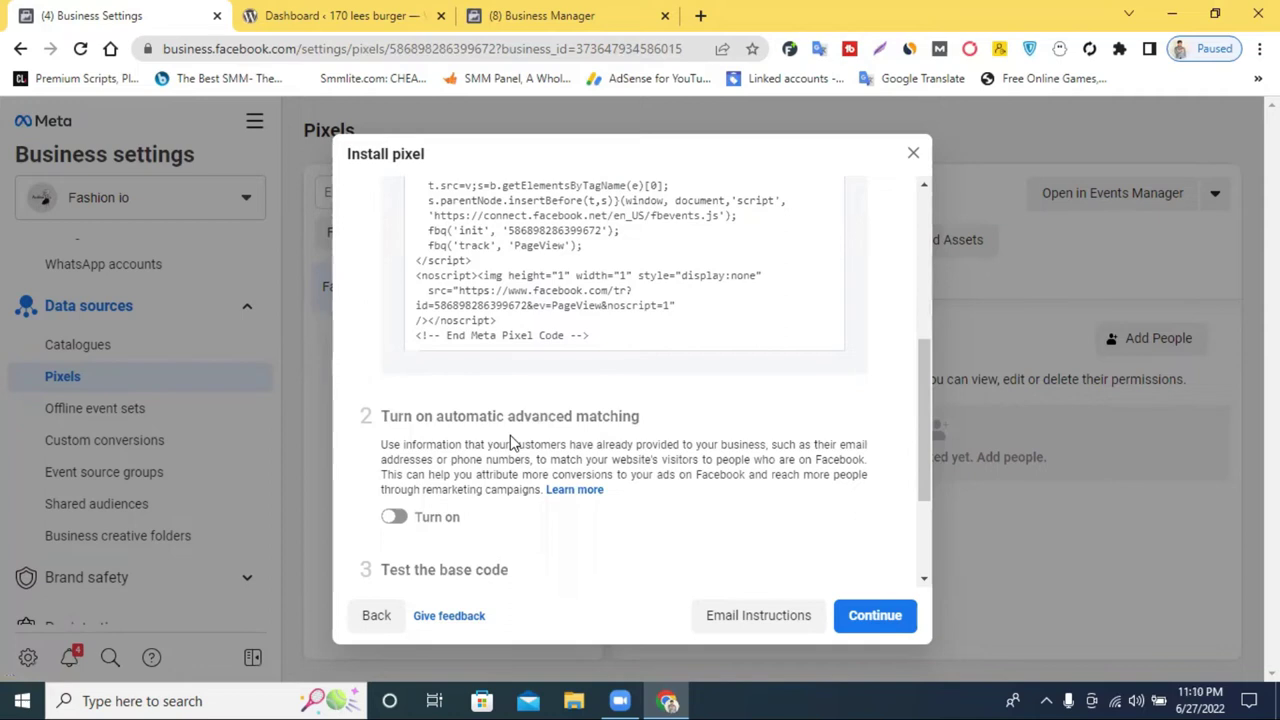
pyautogui.scroll(-3, 510, 443)
pyautogui.scroll(5, 510, 443)
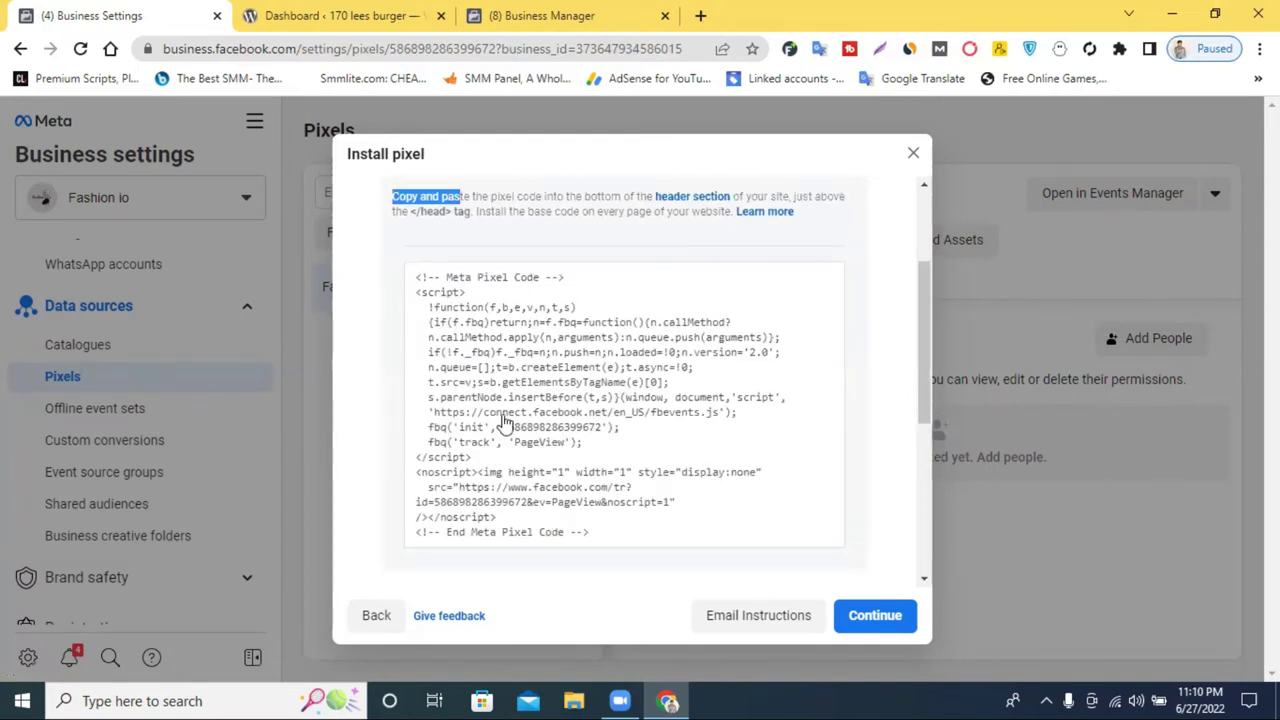
pyautogui.click(519, 407)
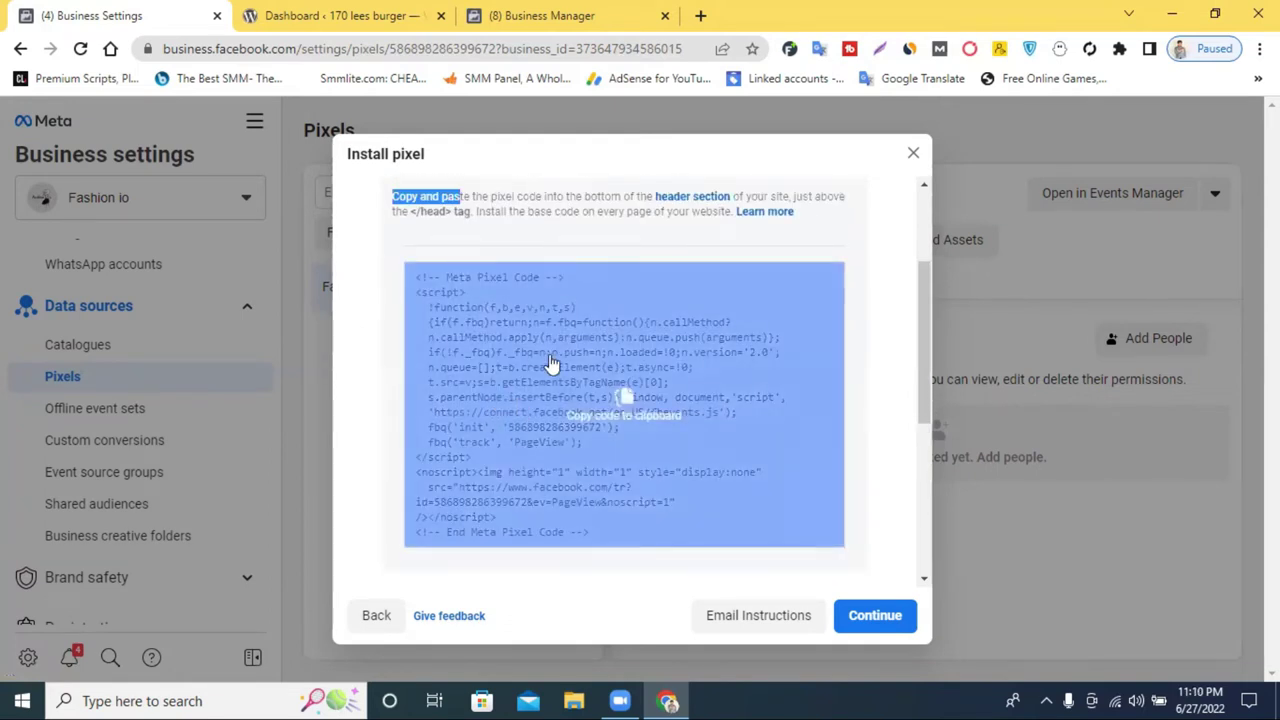
# Switch to the WordPress dashboard, go to adding a new plugin and search for "header".
pyautogui.click(403, 12)
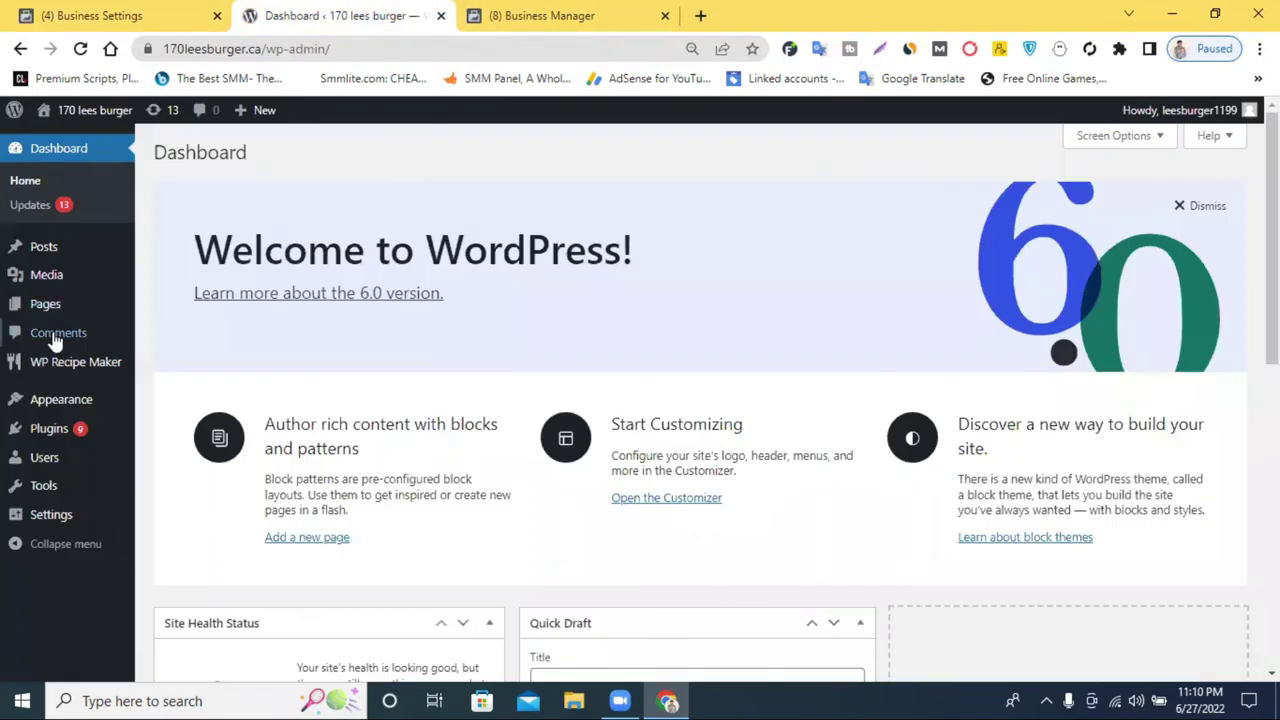
pyautogui.moveTo(44, 432)
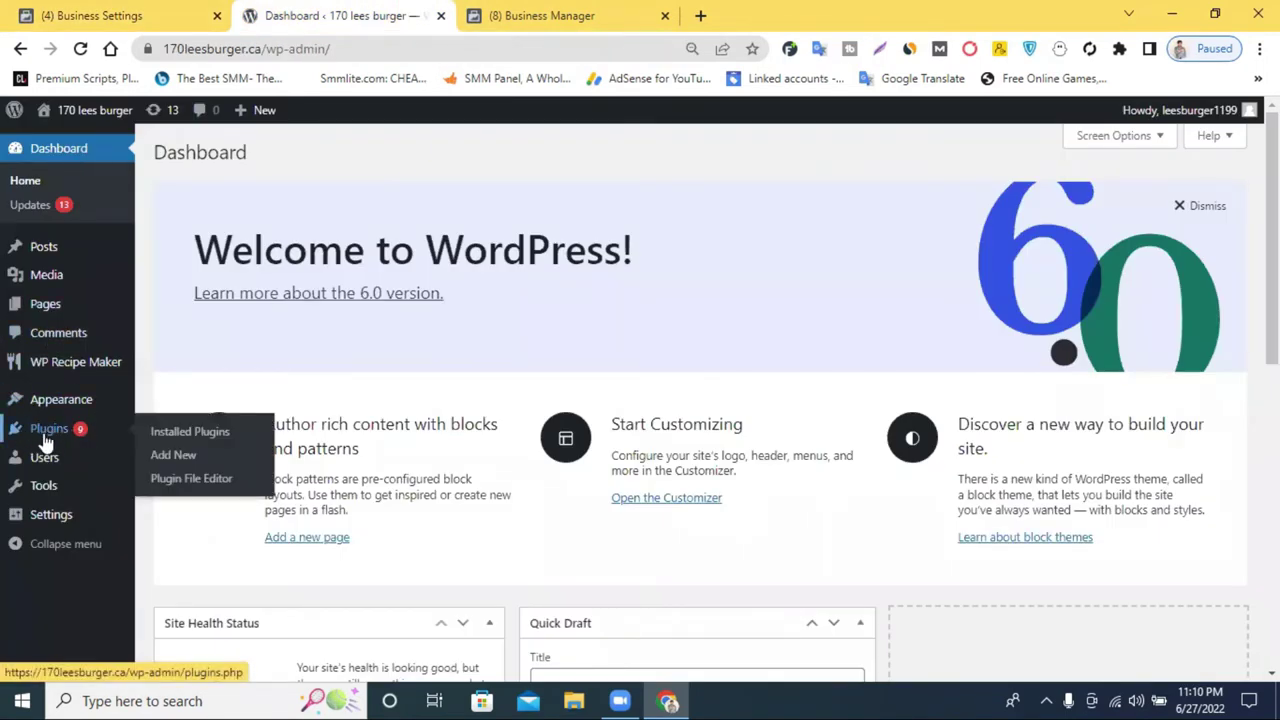
pyautogui.click(43, 430)
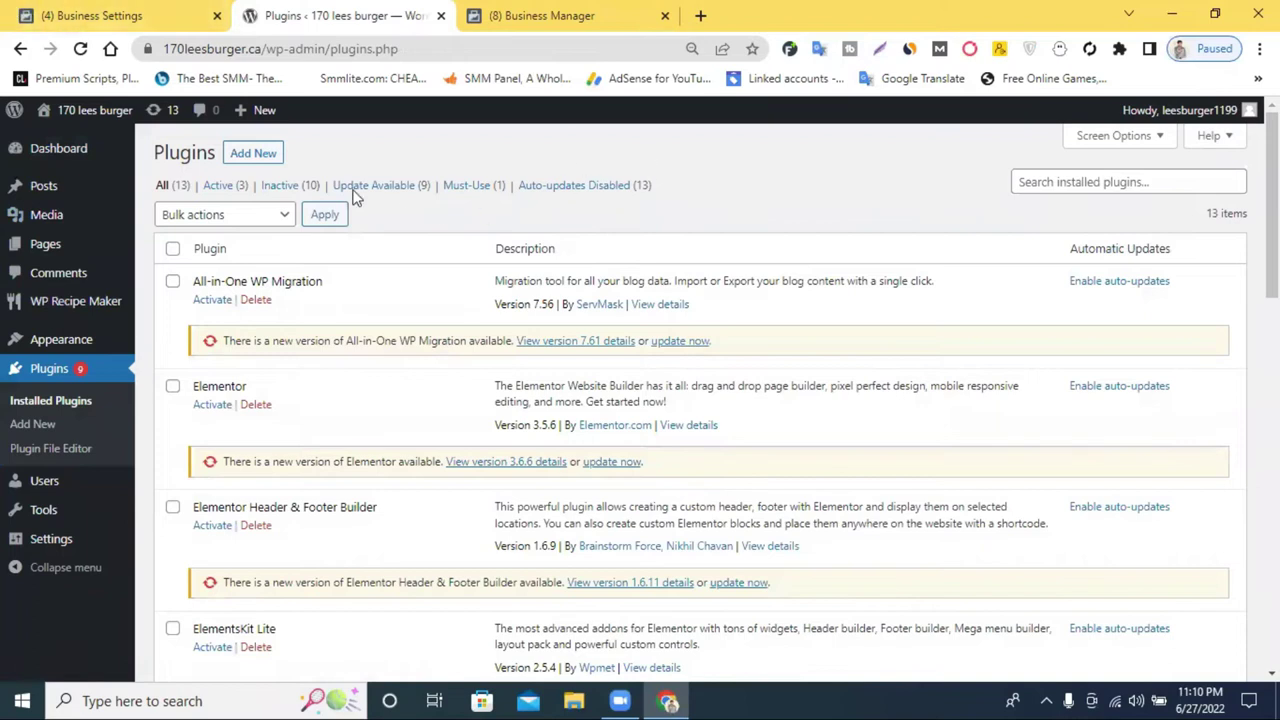
pyautogui.click(254, 158)
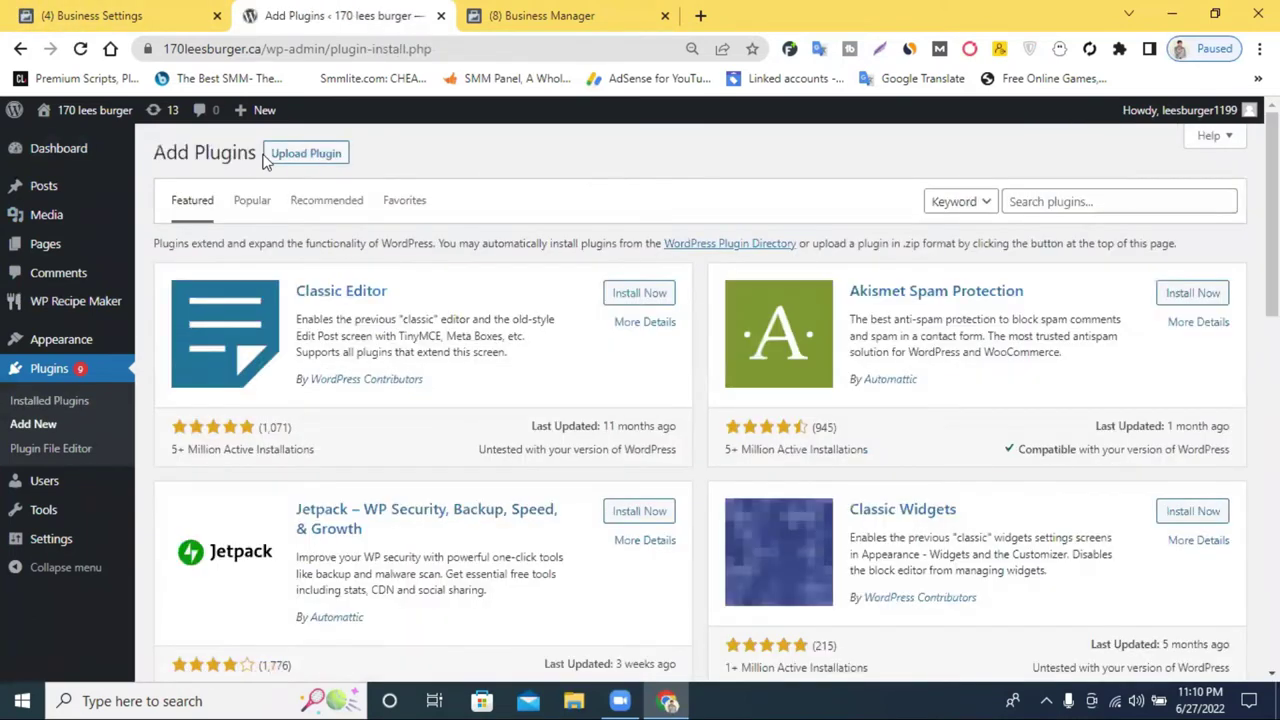
pyautogui.click(1064, 197)
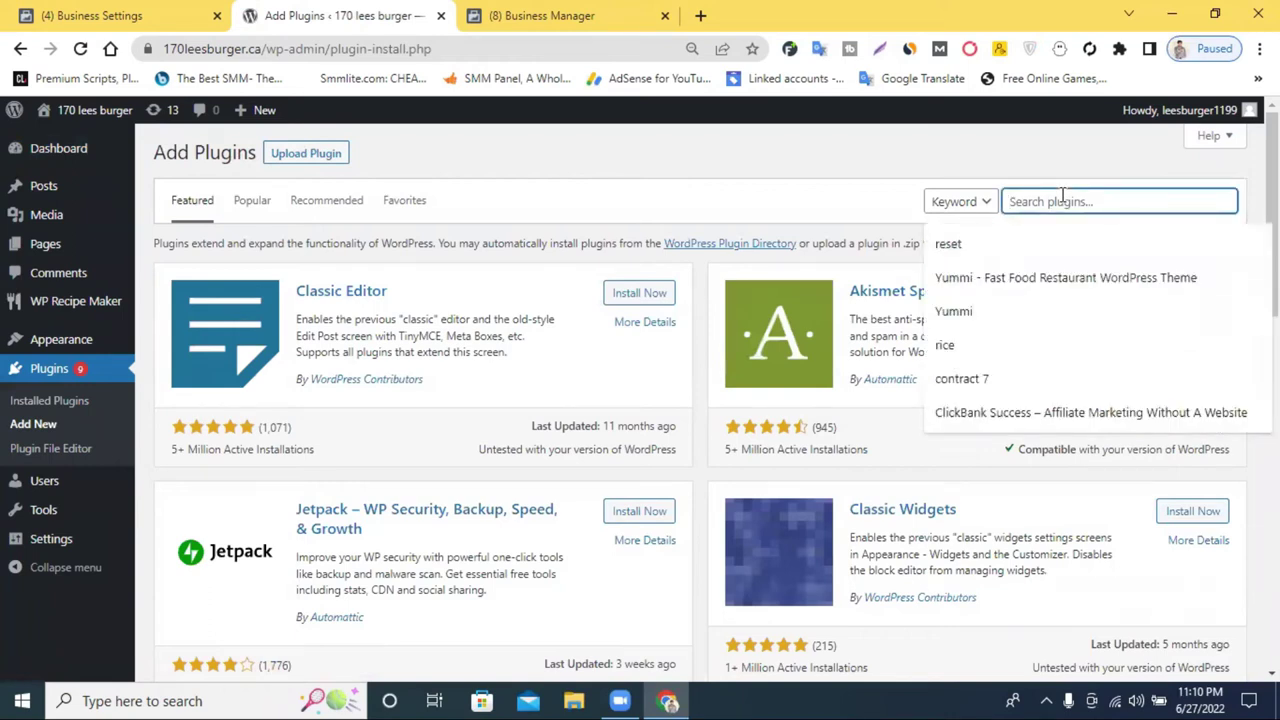
pyautogui.write('header')
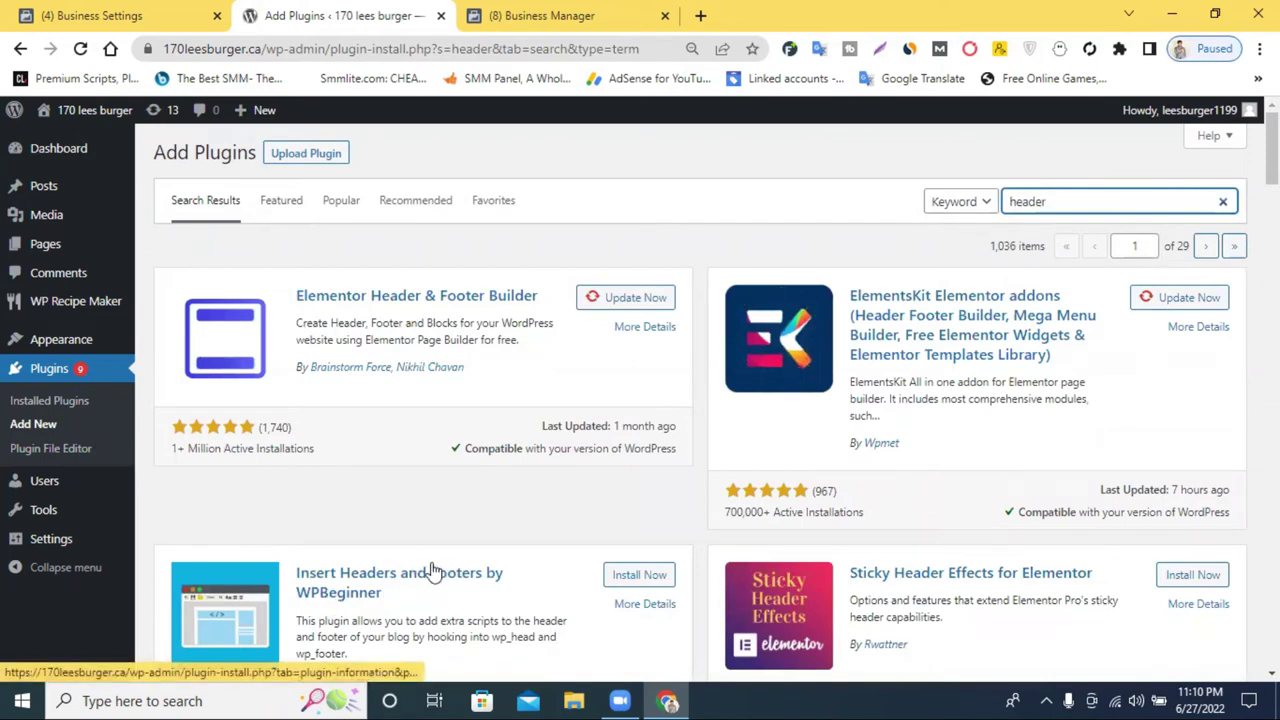
# Install and activate the Insert Headers and Footers plugin by WPBeginner.
pyautogui.scroll(-2, 634, 389)
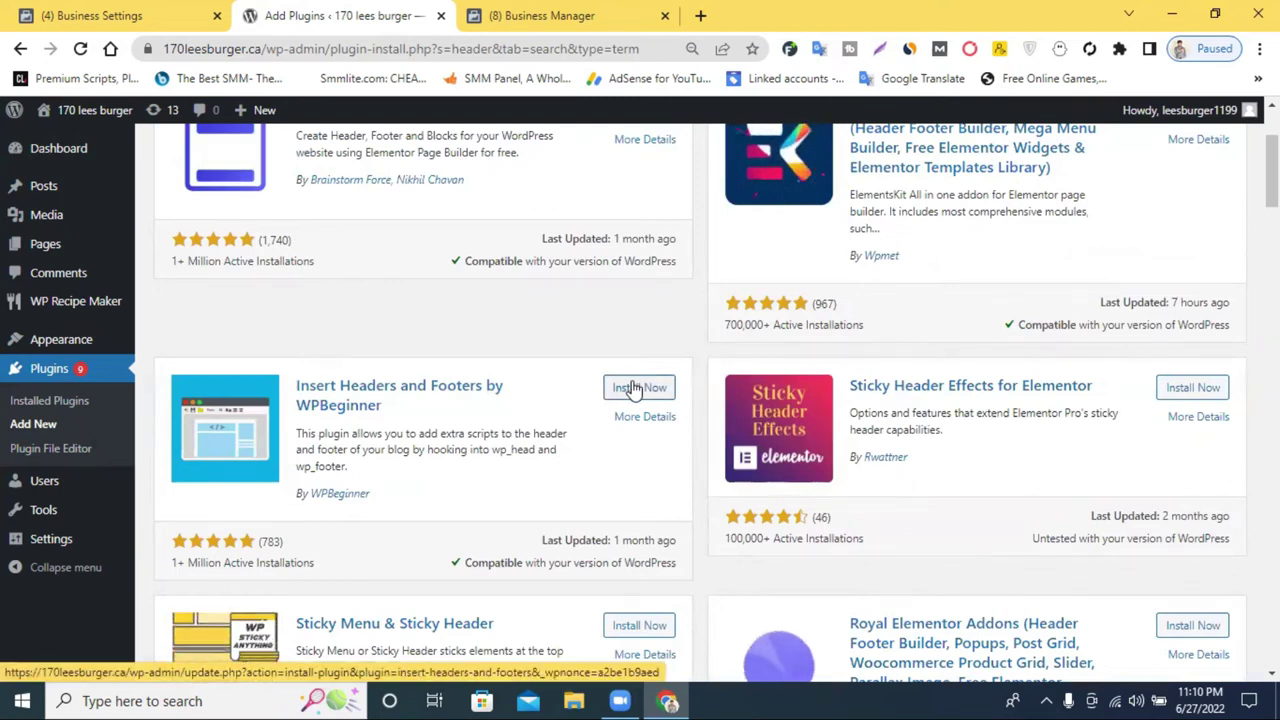
pyautogui.click(630, 387)
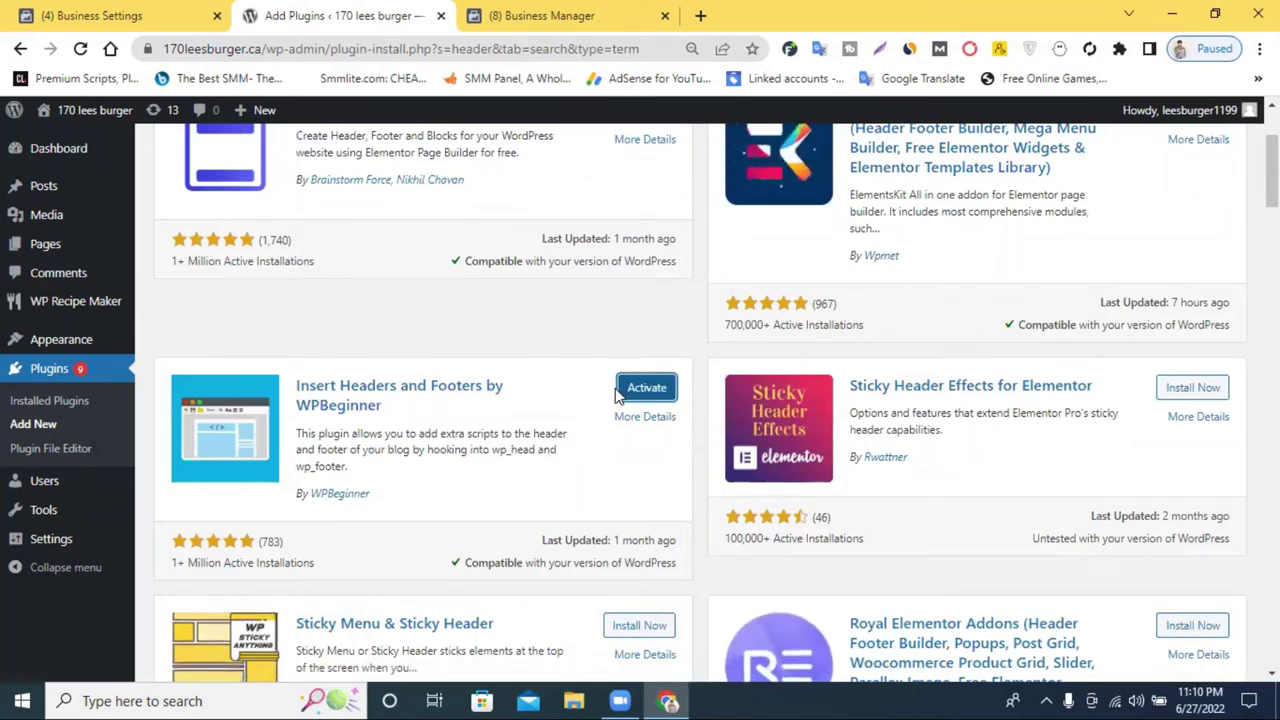
pyautogui.click(645, 388)
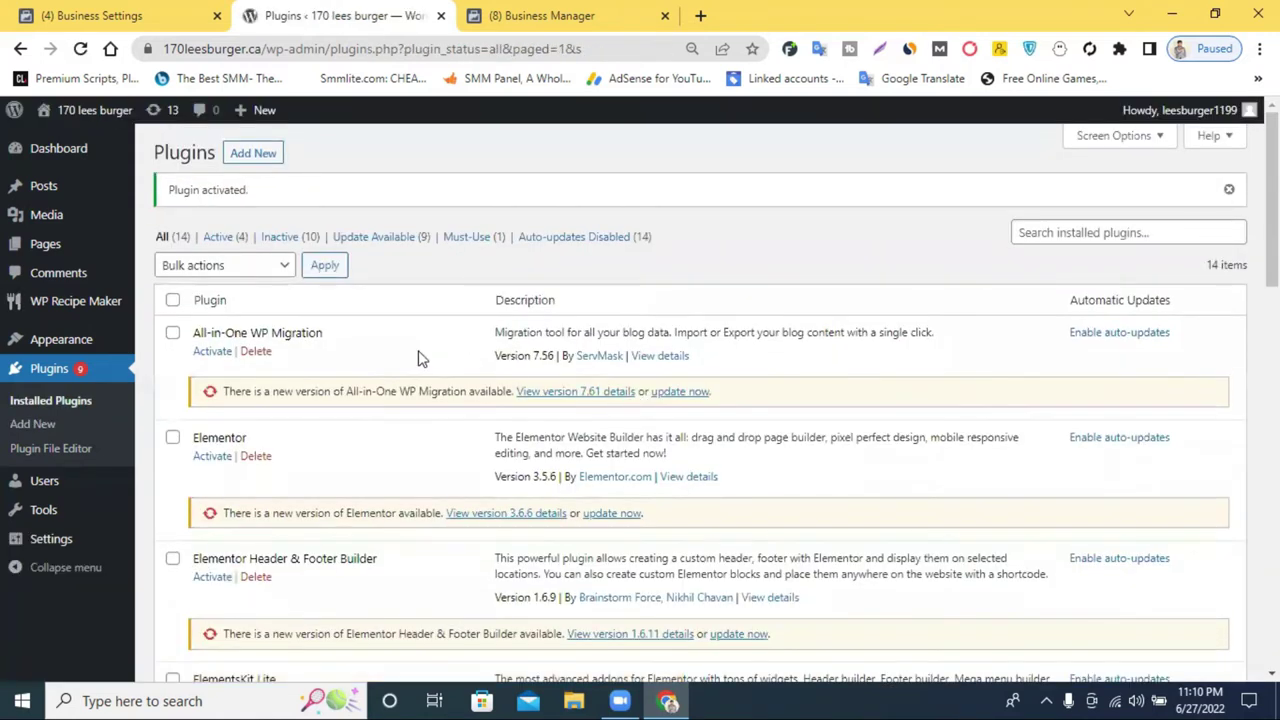
# Locate the Insert Headers and Footers entry in the list of installed plugins.
pyautogui.scroll(-3, 414, 357)
pyautogui.scroll(-10, 414, 357)
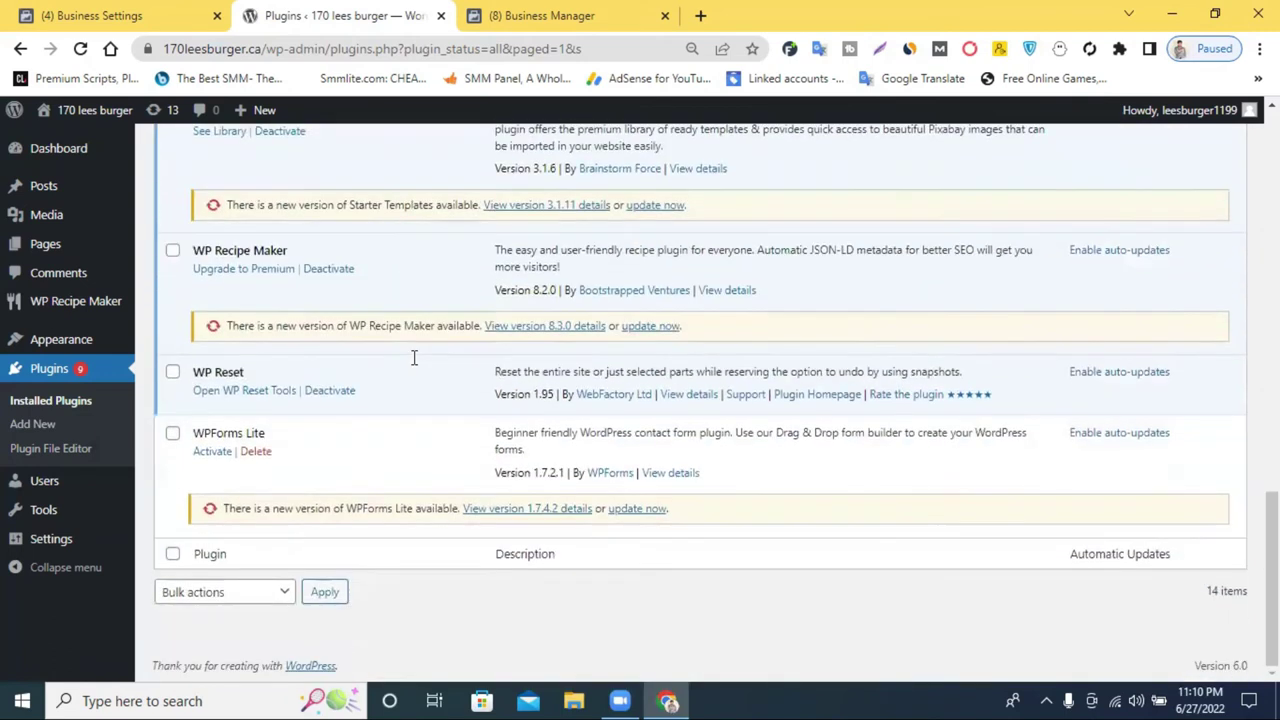
pyautogui.scroll(4, 253, 352)
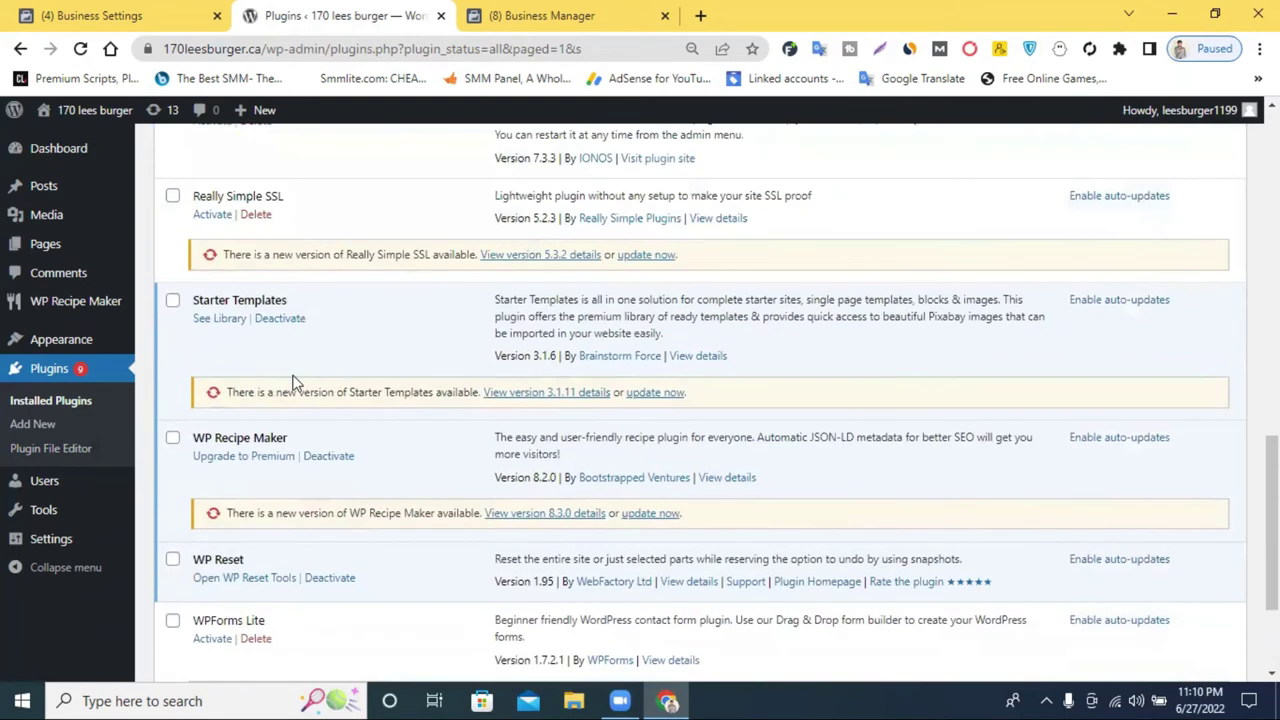
pyautogui.scroll(1, 287, 372)
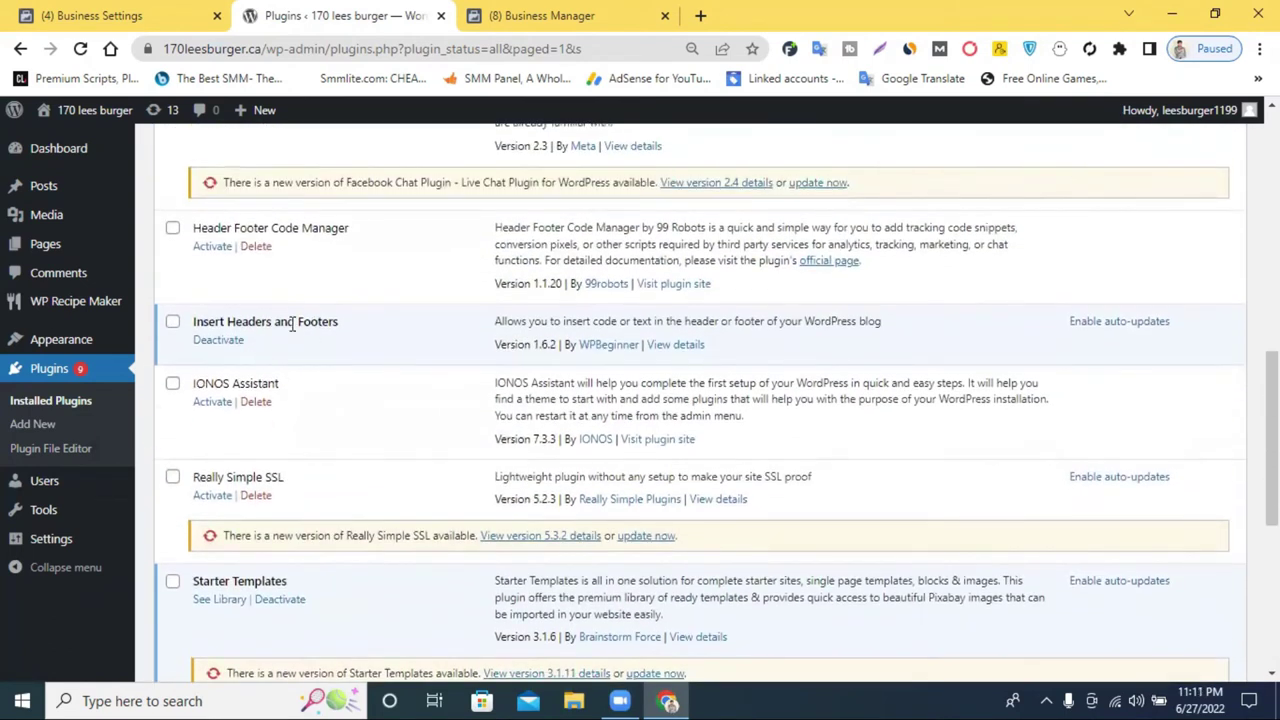
pyautogui.tripleClick(292, 318)
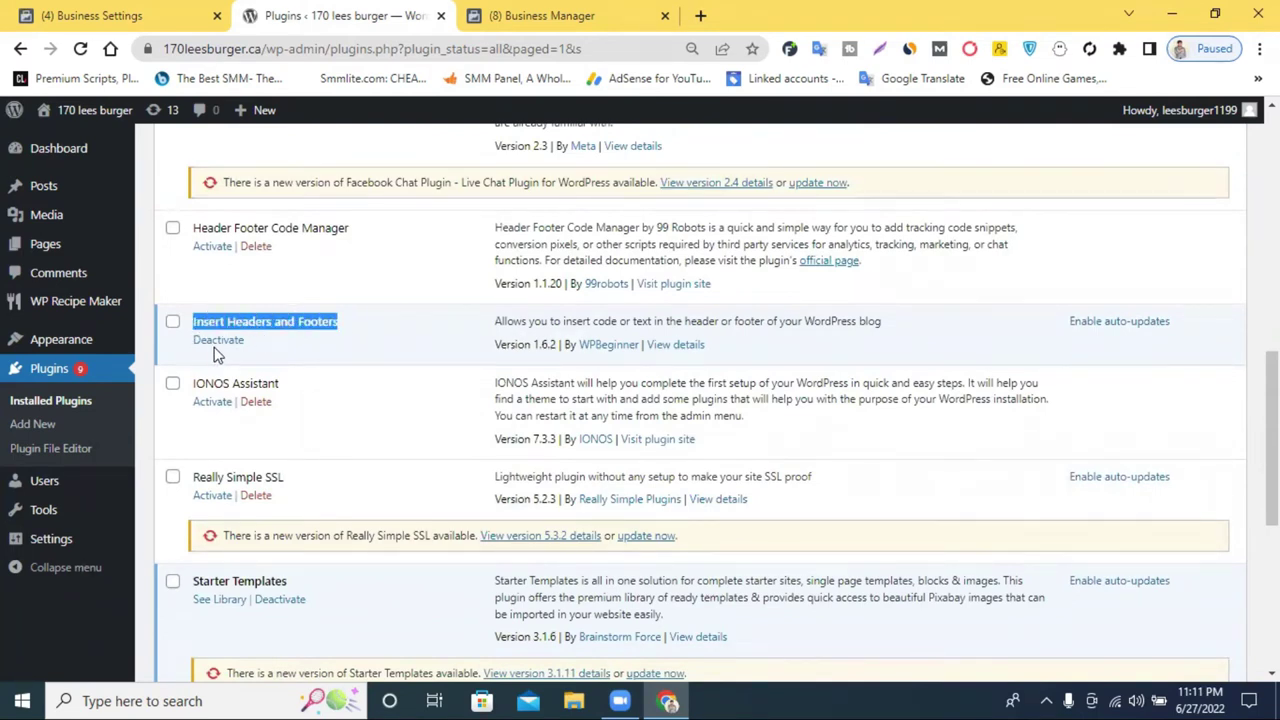
pyautogui.doubleClick(243, 322)
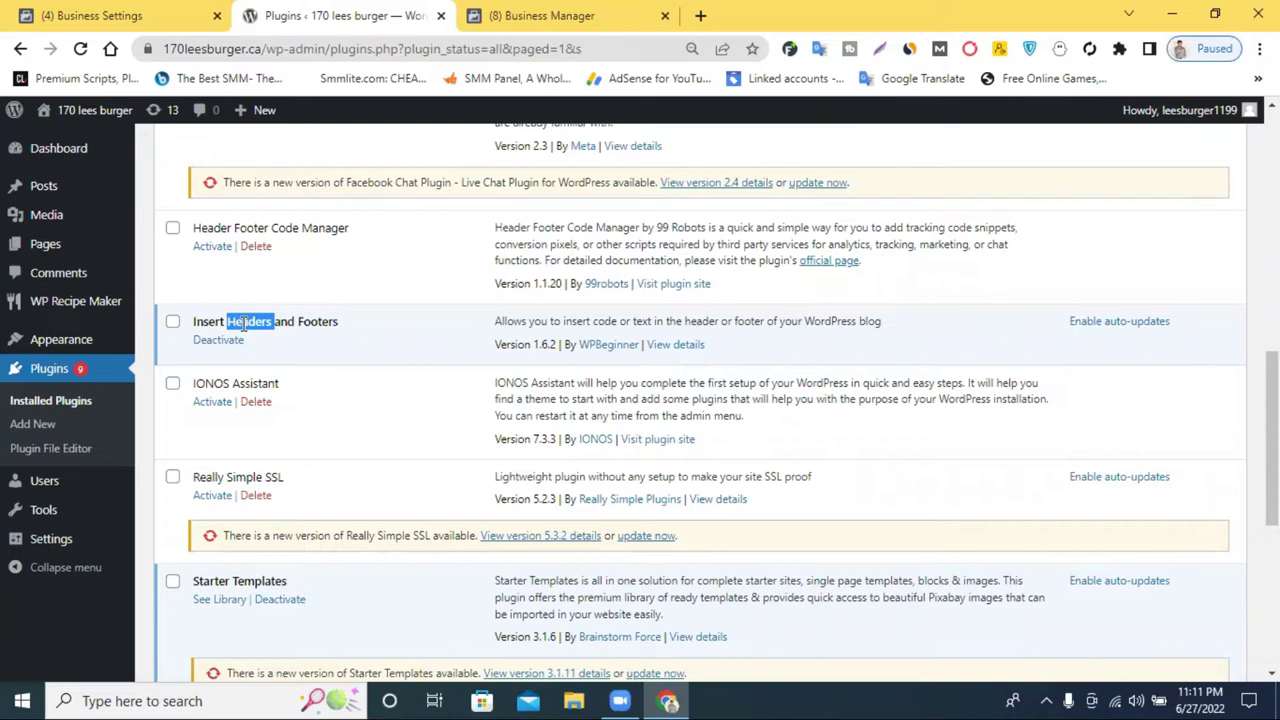
pyautogui.click(243, 322)
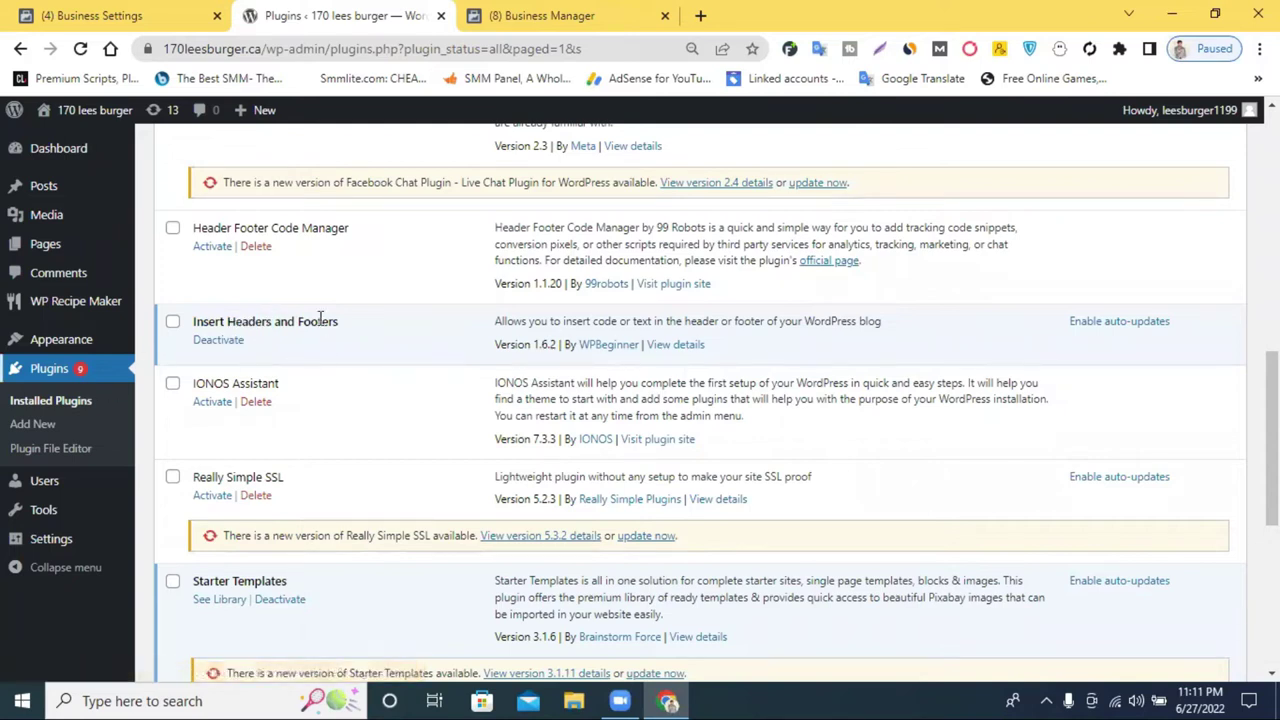
# Open the settings page of the Insert Headers and Footers plugin.
pyautogui.scroll(5, 51, 229)
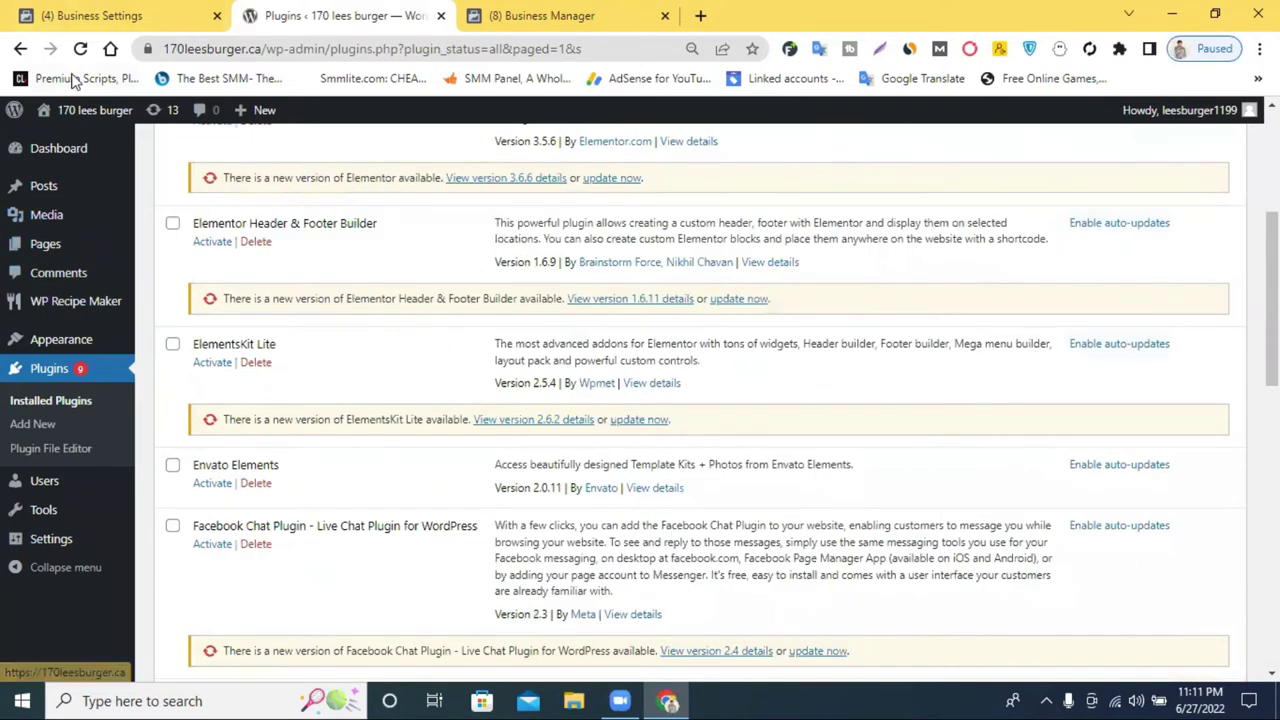
pyautogui.click(33, 424)
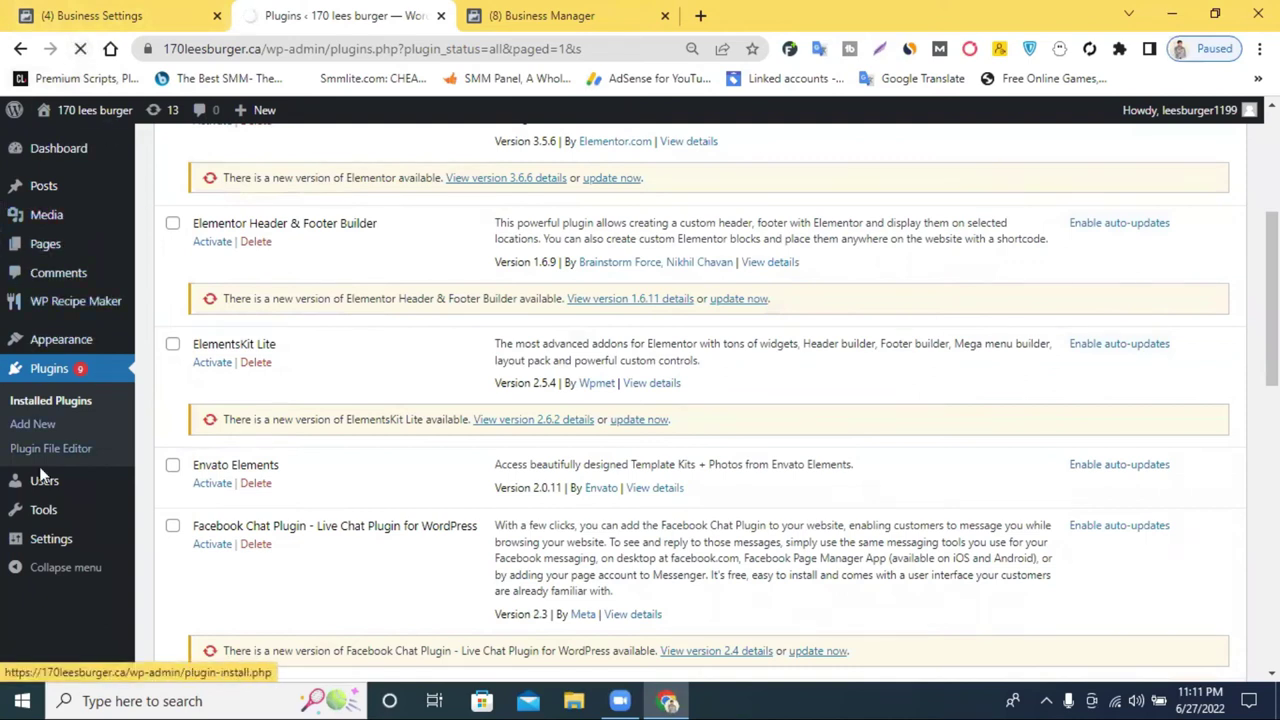
pyautogui.scroll(3, 50, 480)
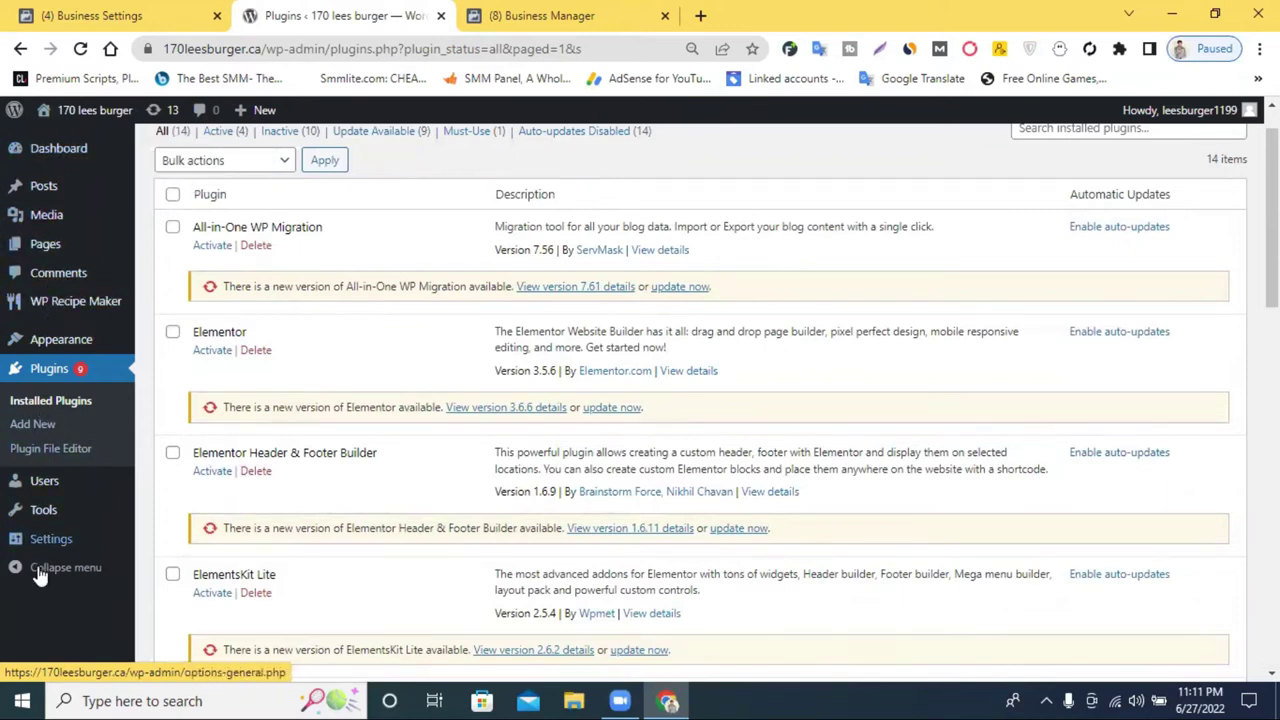
pyautogui.moveTo(55, 541)
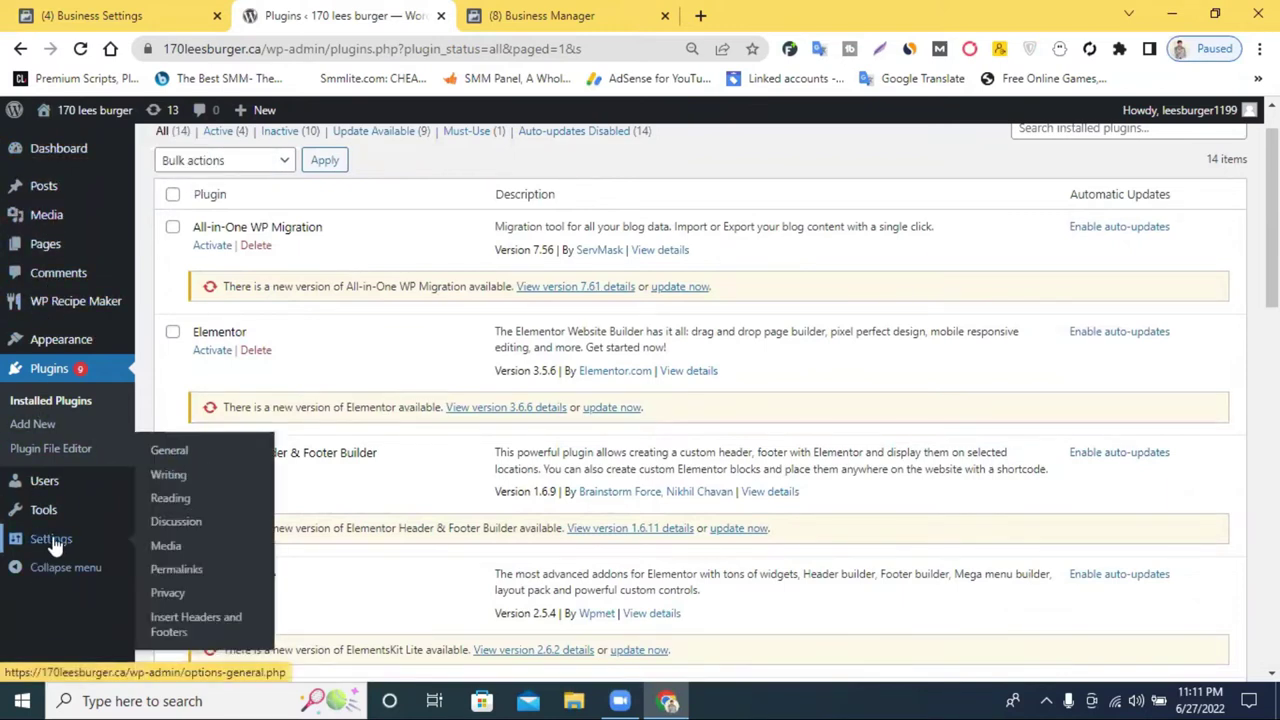
pyautogui.click(184, 632)
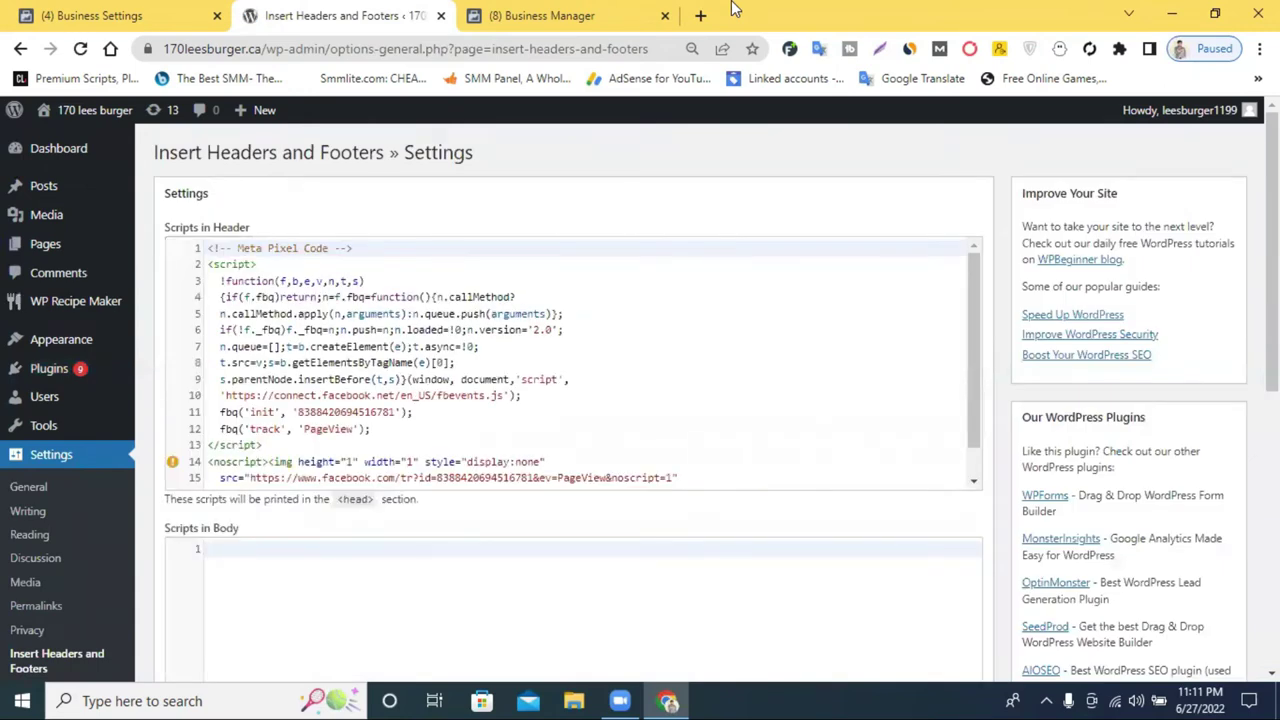
# Delete the existing Meta Pixel code from the header scripts and save the empty settings.
pyautogui.click(284, 281)
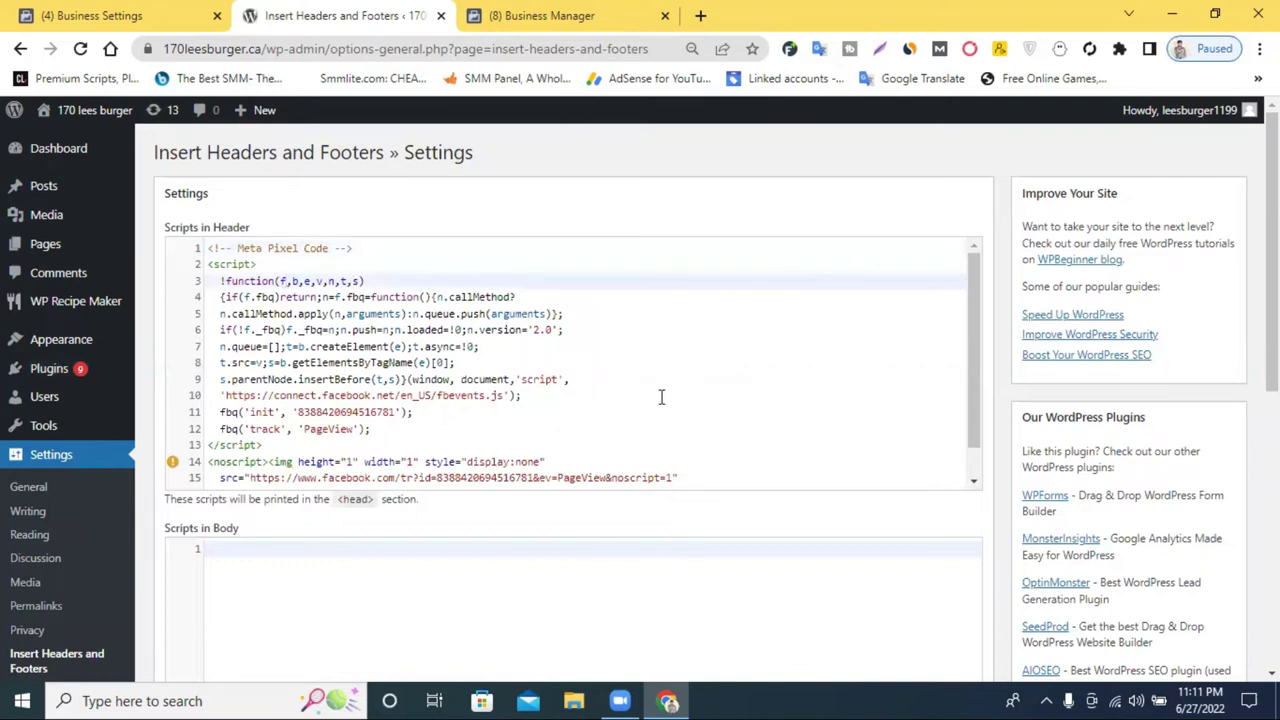
pyautogui.scroll(-1, 717, 445)
pyautogui.moveTo(421, 466); pyautogui.dragTo(181, 187)
pyautogui.press('BackSpace')
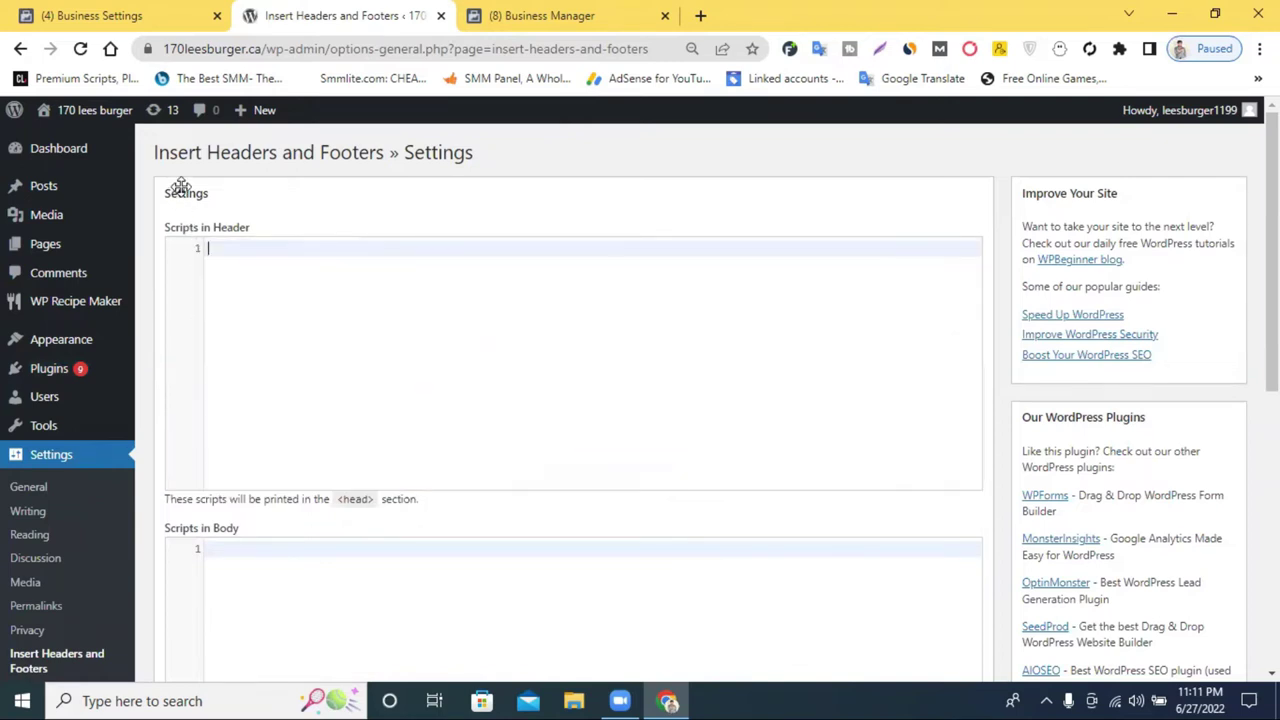
pyautogui.scroll(-6, 230, 490)
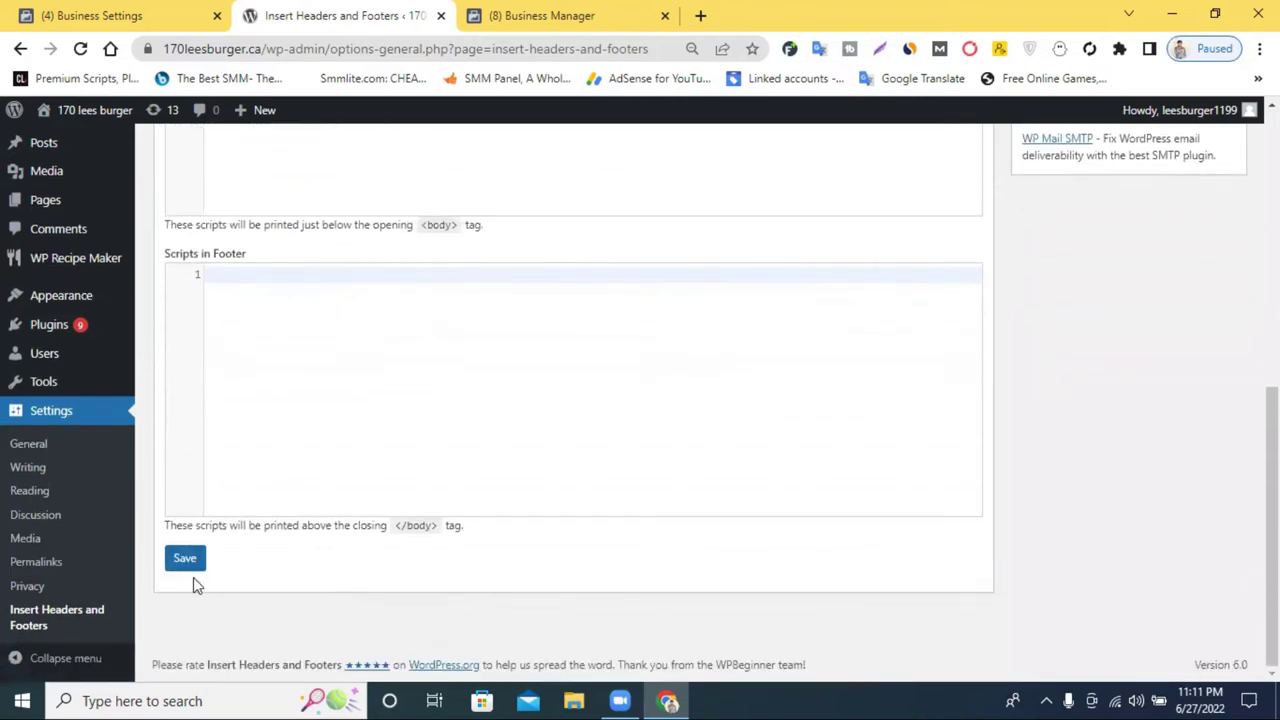
pyautogui.click(186, 559)
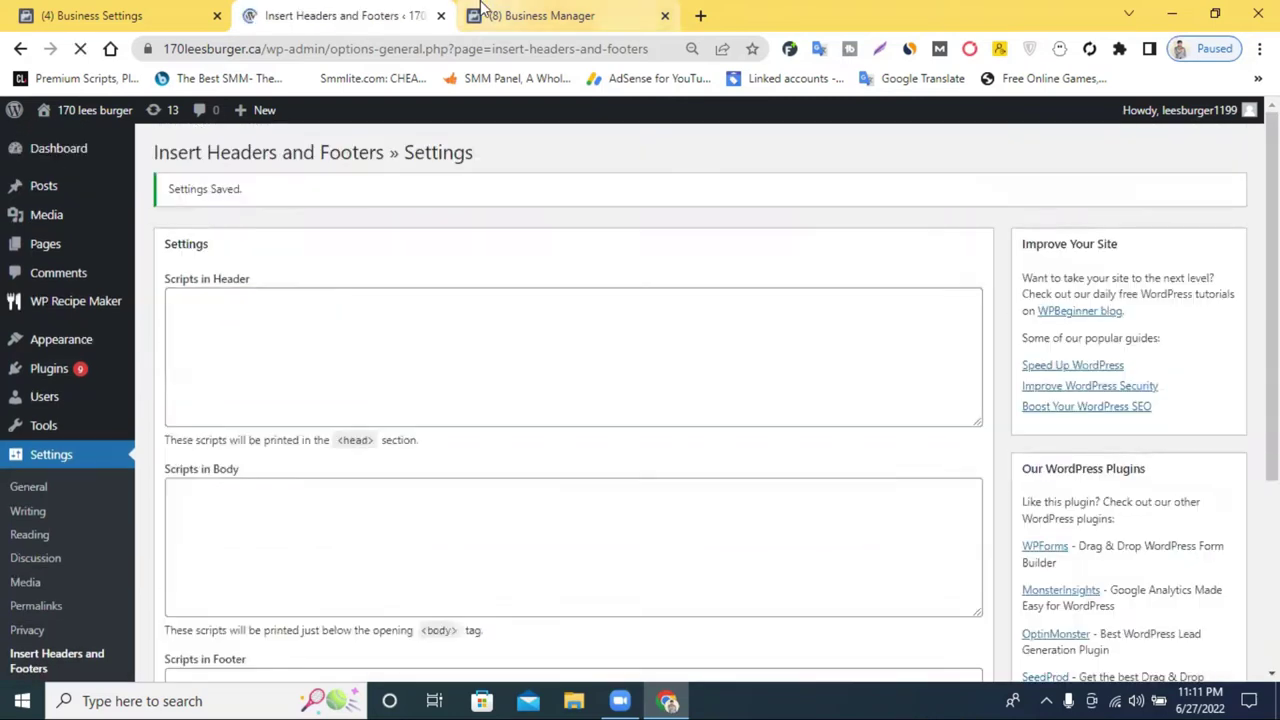
# Switch to Meta Business Settings and copy the pixel base code from the Install pixel dialog to the clipboard.
pyautogui.click(128, 12)
pyautogui.moveTo(400, 311)
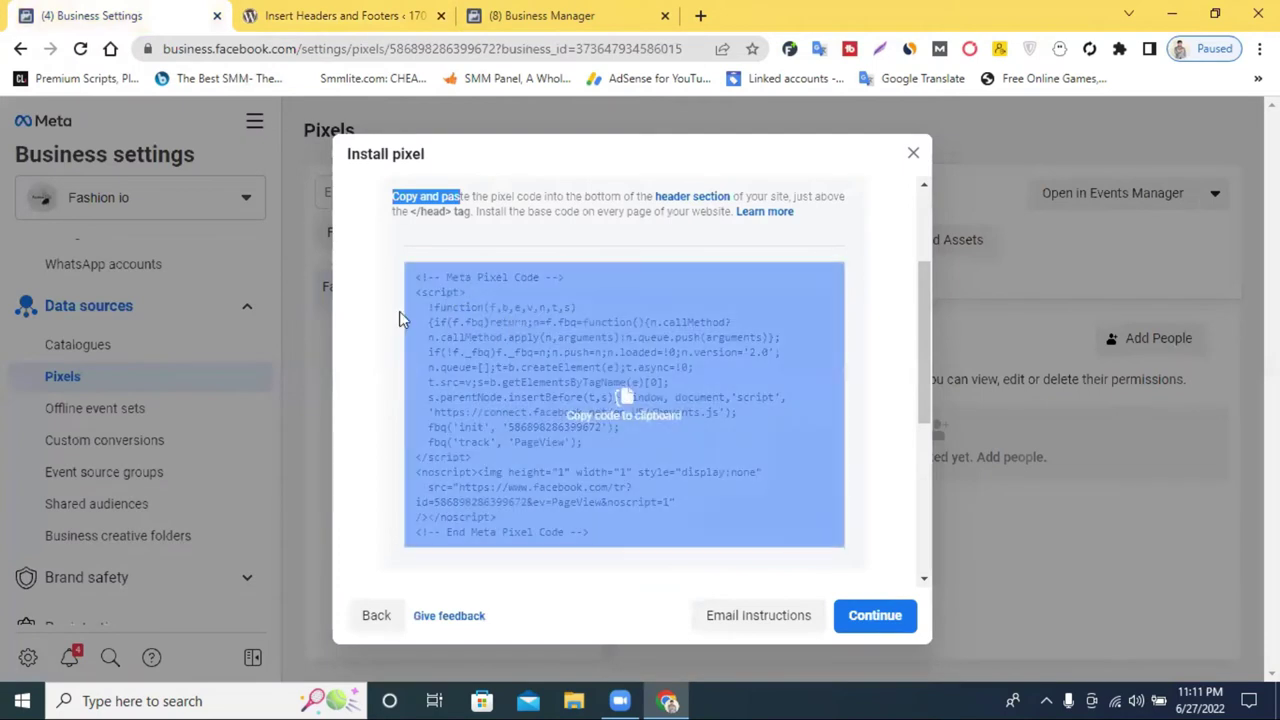
pyautogui.scroll(-2, 590, 350)
pyautogui.scroll(1, 575, 348)
pyautogui.click(553, 336)
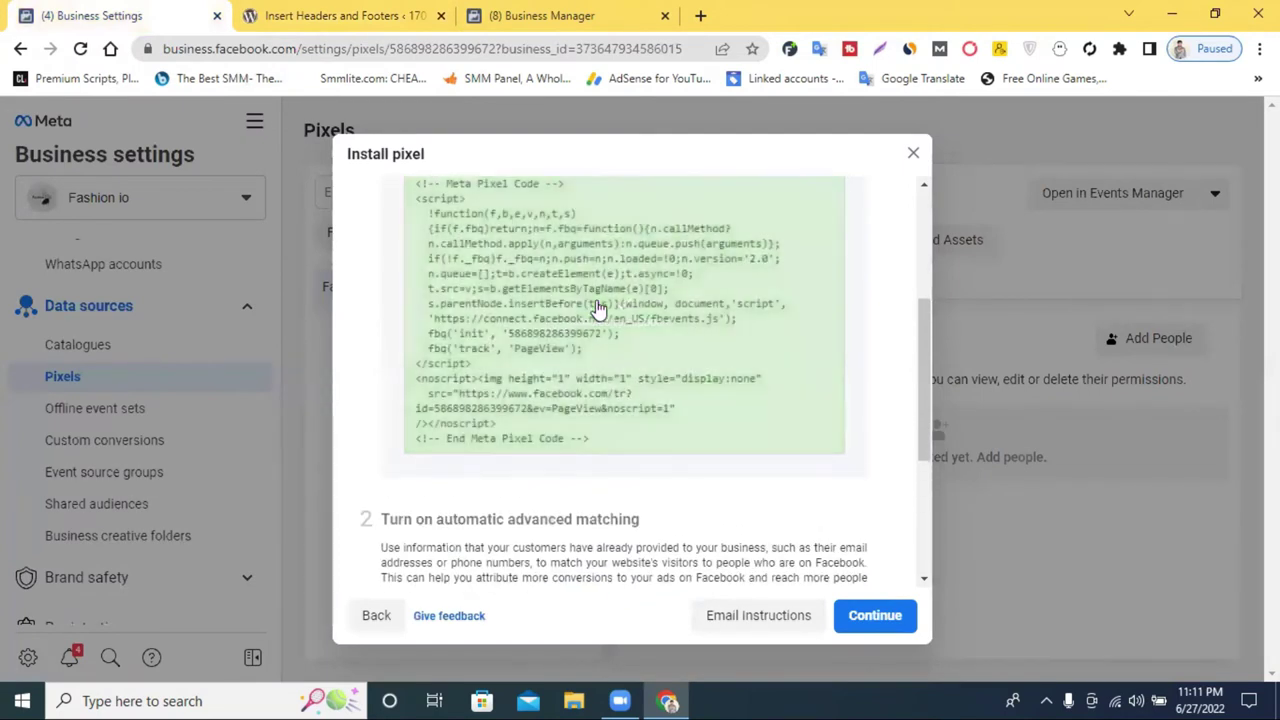
pyautogui.click(598, 313)
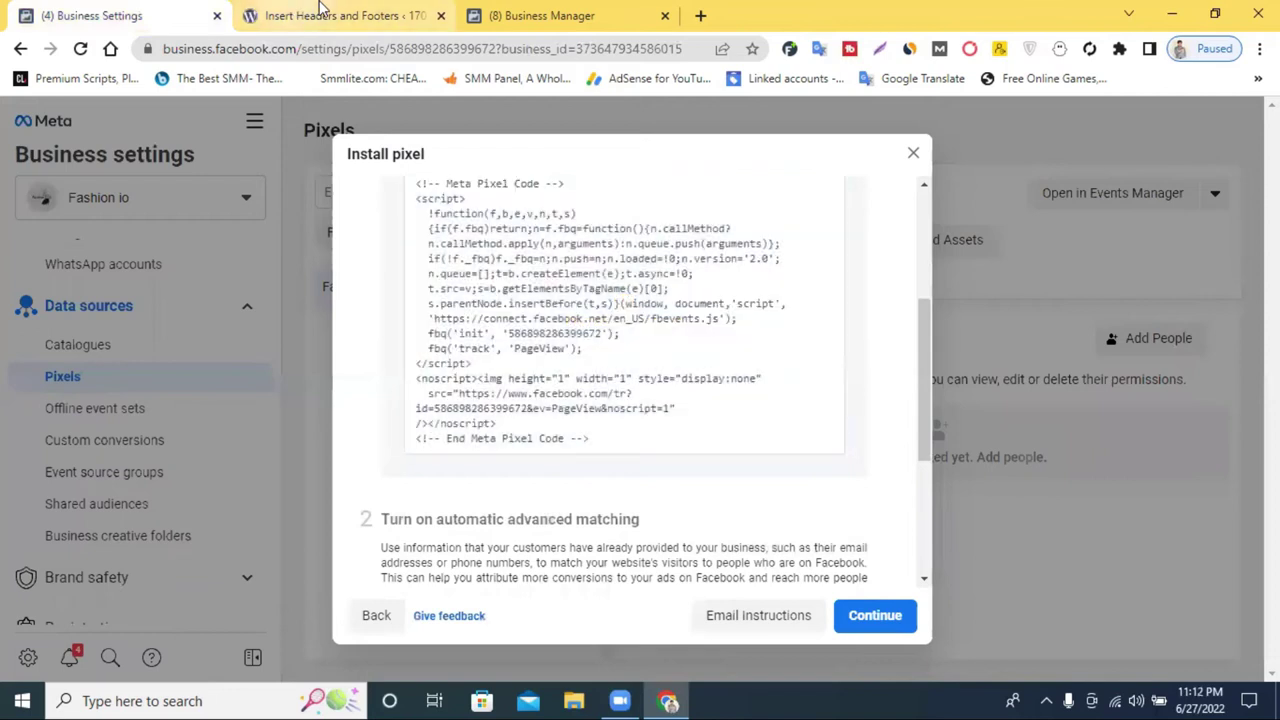
# Switch to WordPress, paste the Meta Pixel base code into the header scripts, save the settings and reload the page.
pyautogui.click(345, 20)
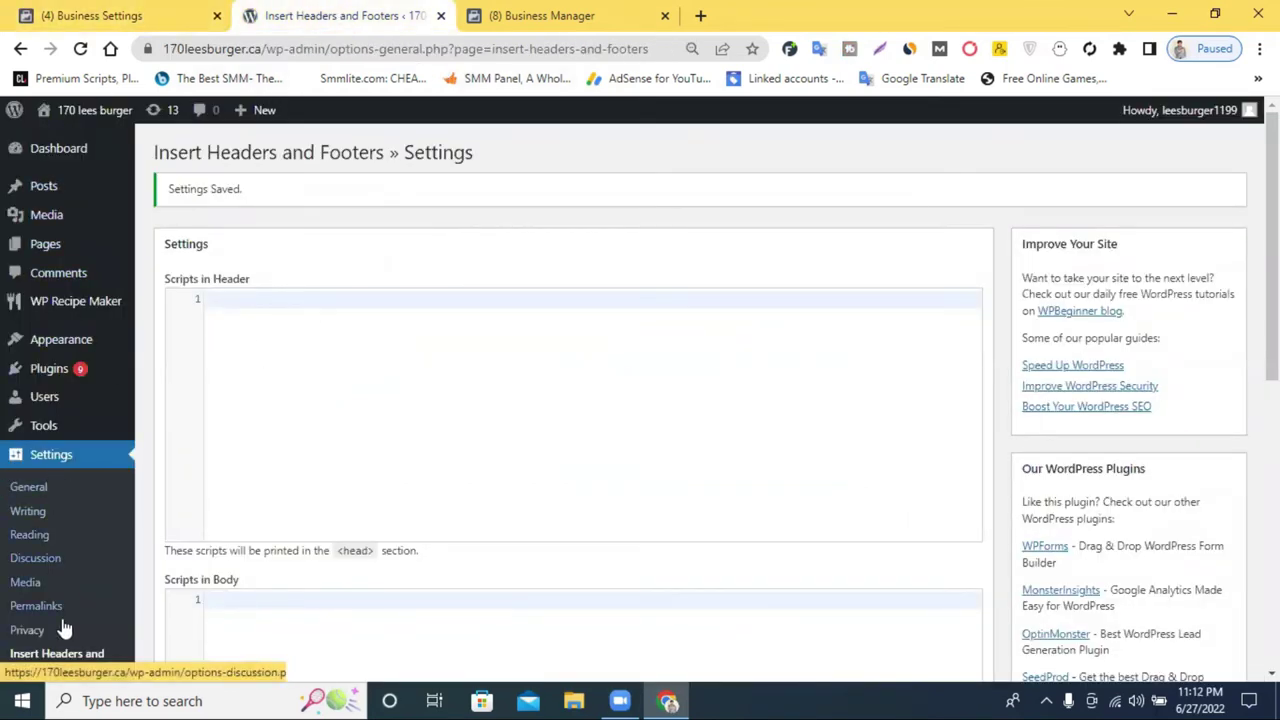
pyautogui.click(218, 303)
pyautogui.hotkey('ctrl', 'v')
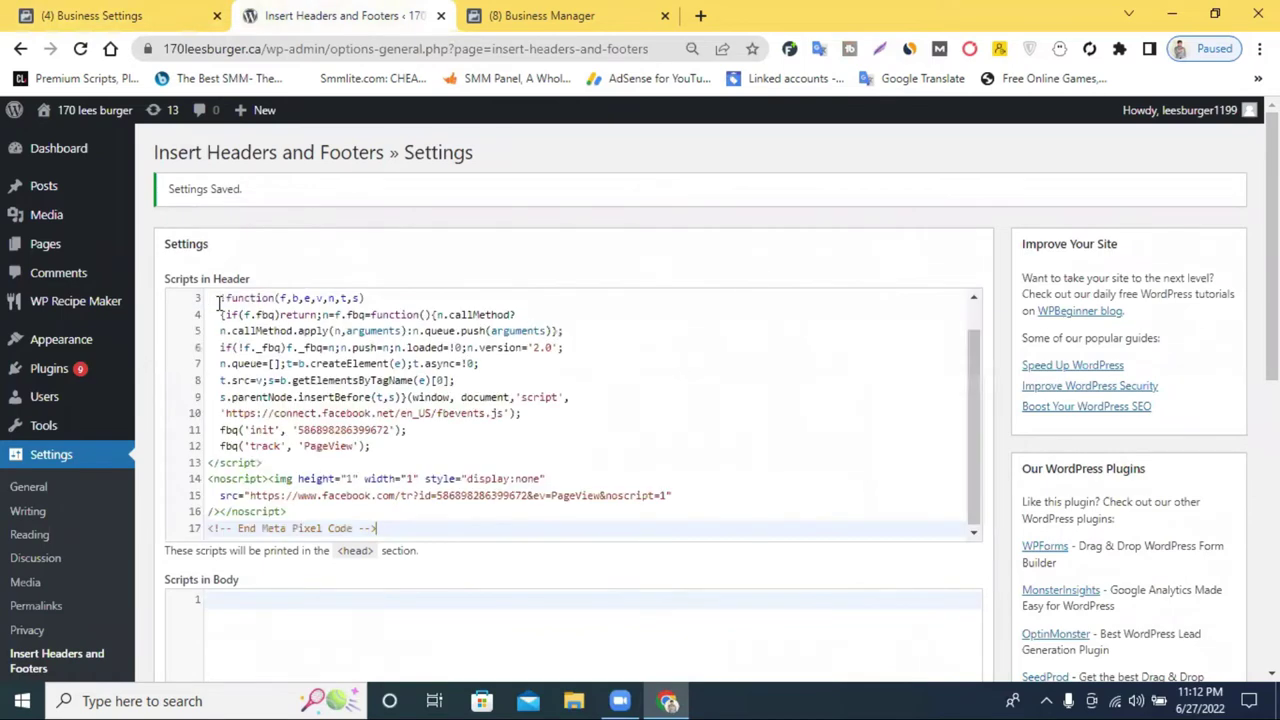
pyautogui.scroll(1, 476, 388)
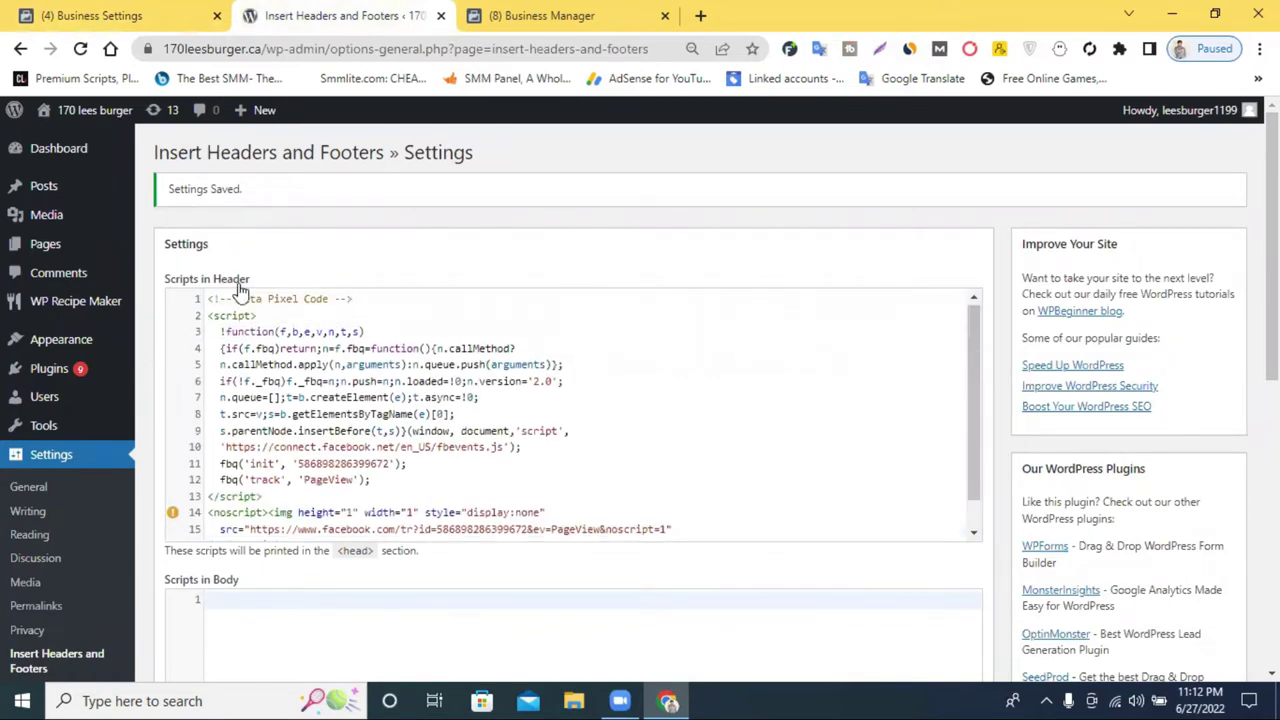
pyautogui.scroll(-2, 243, 302)
pyautogui.scroll(-5, 420, 580)
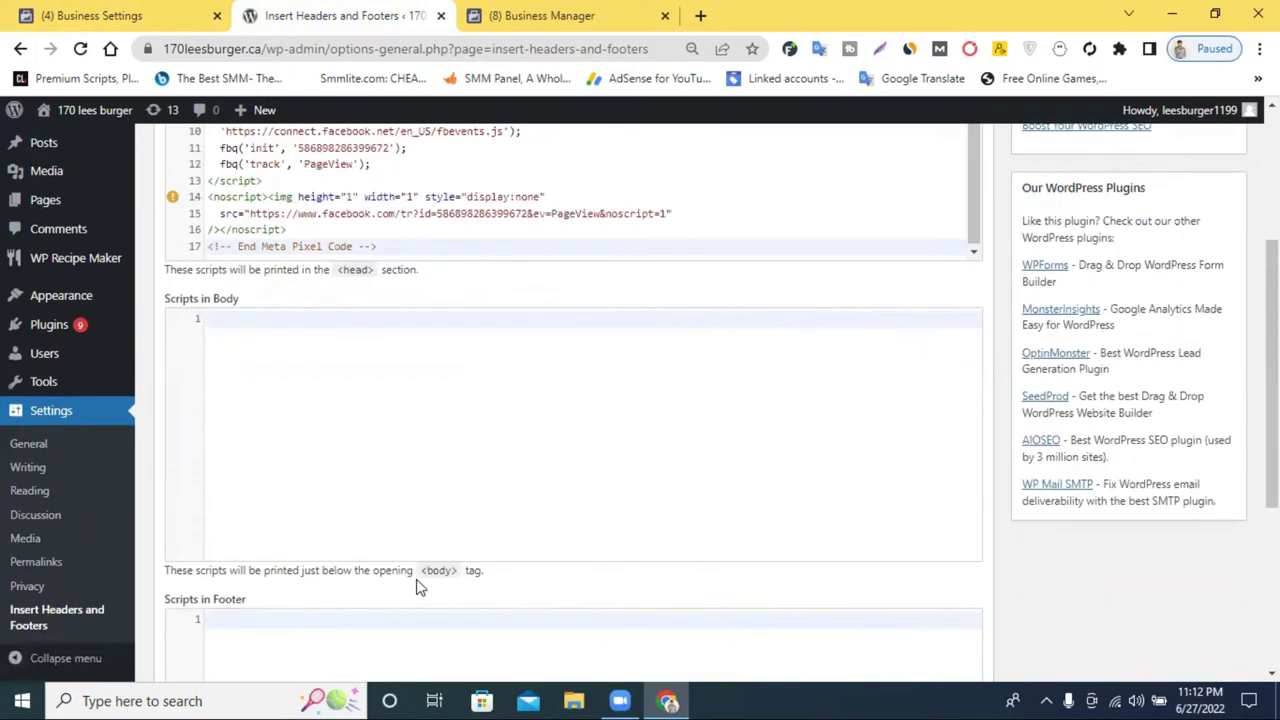
pyautogui.scroll(-1, 398, 531)
pyautogui.click(186, 560)
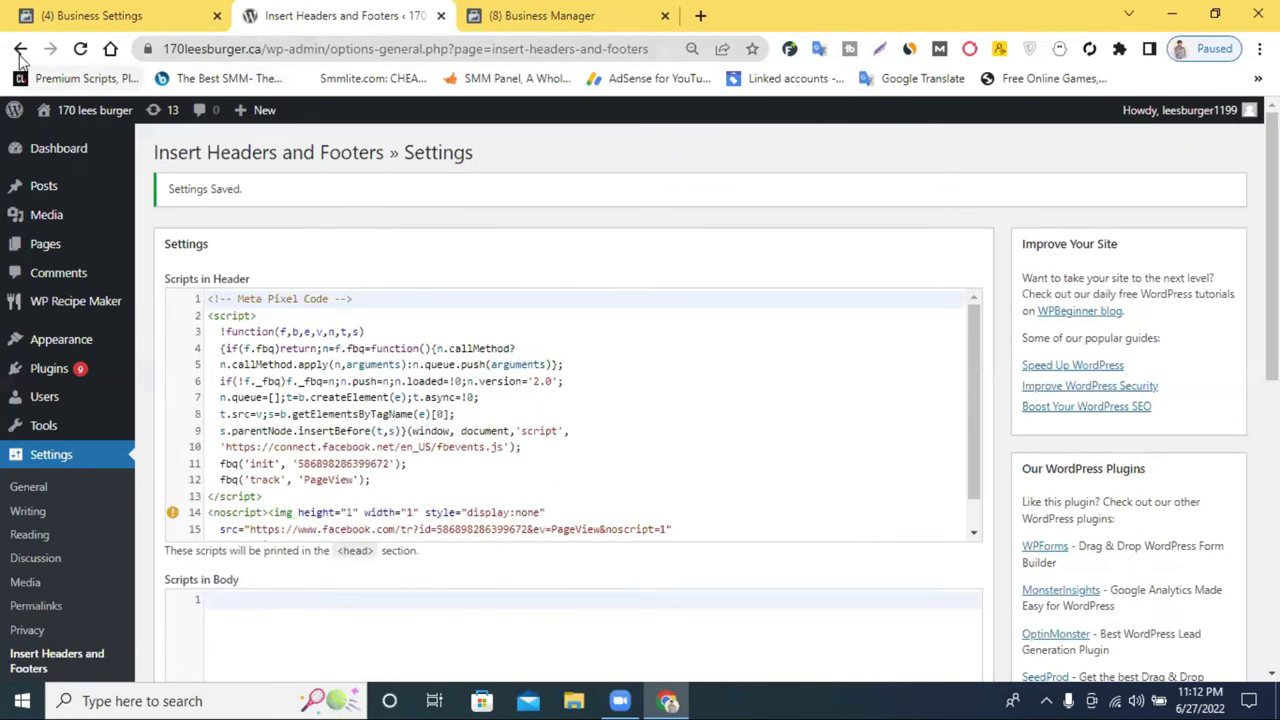
pyautogui.click(80, 48)
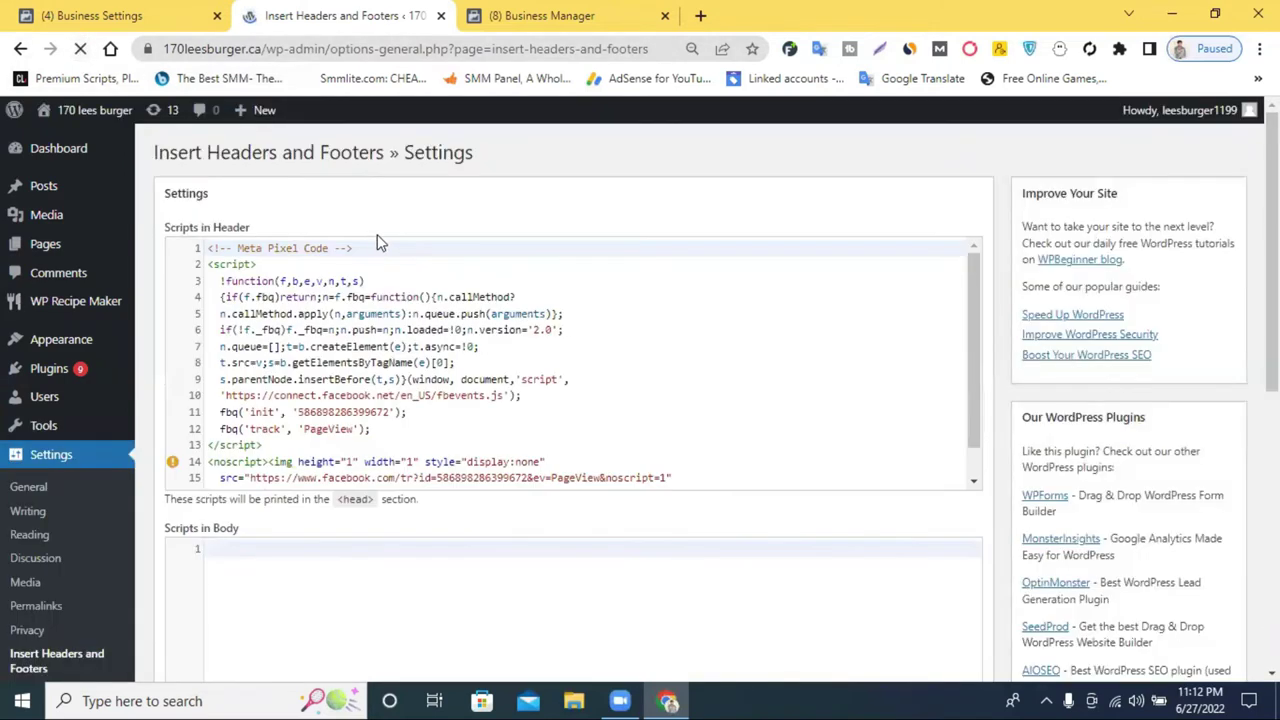
# Open the 170 lees burger website in a new browser tab and copy its web address.
pyautogui.rightClick(55, 140)
pyautogui.click(112, 157)
pyautogui.click(563, 10)
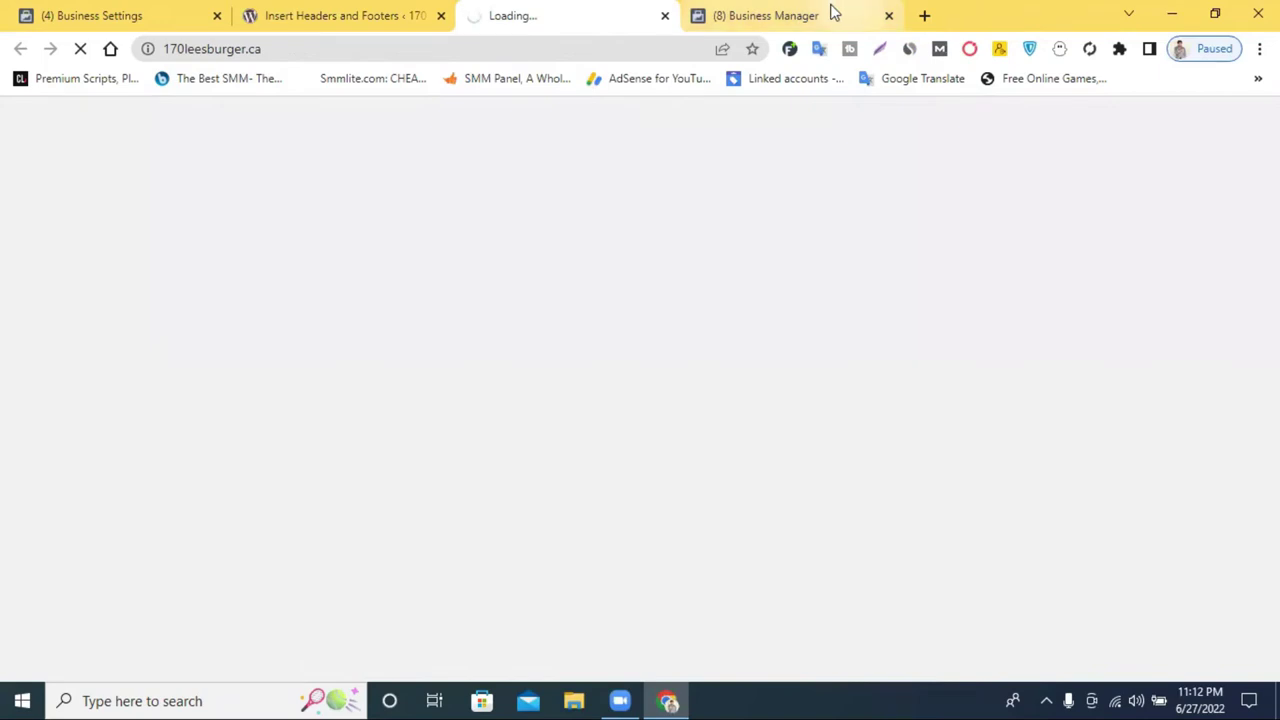
pyautogui.click(831, 10)
pyautogui.click(580, 10)
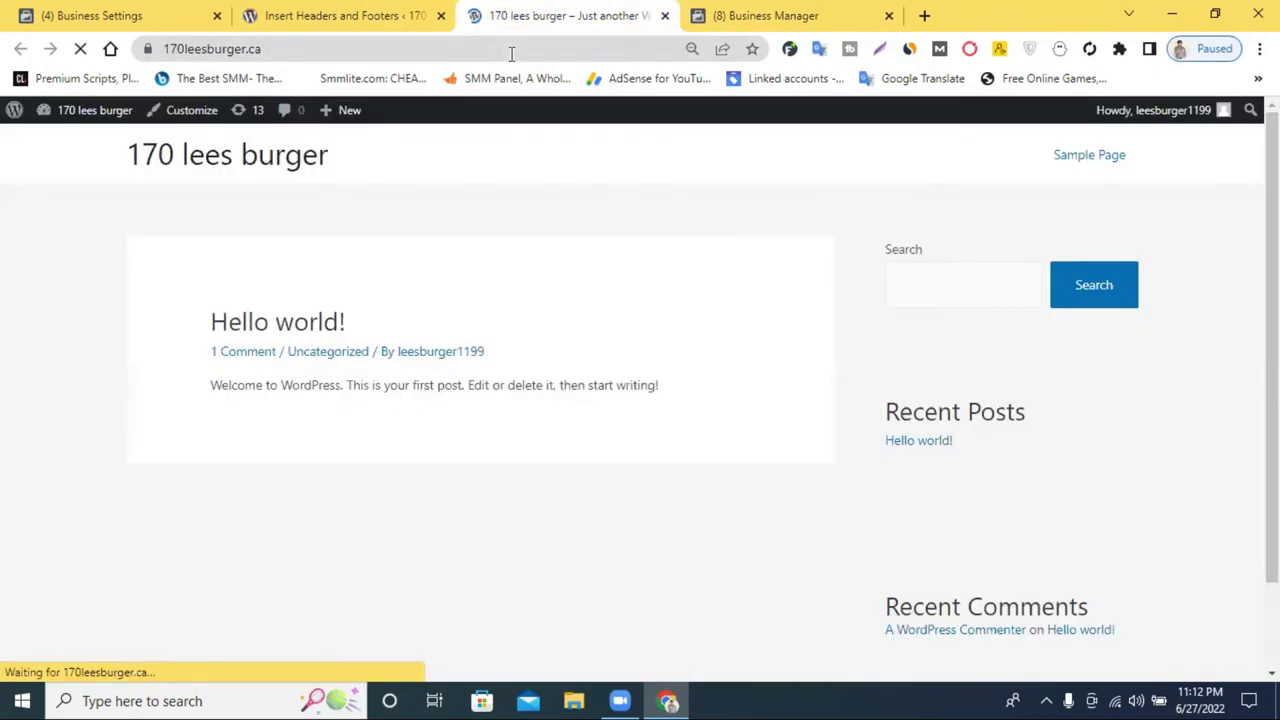
pyautogui.click(286, 48)
pyautogui.rightClick(288, 46)
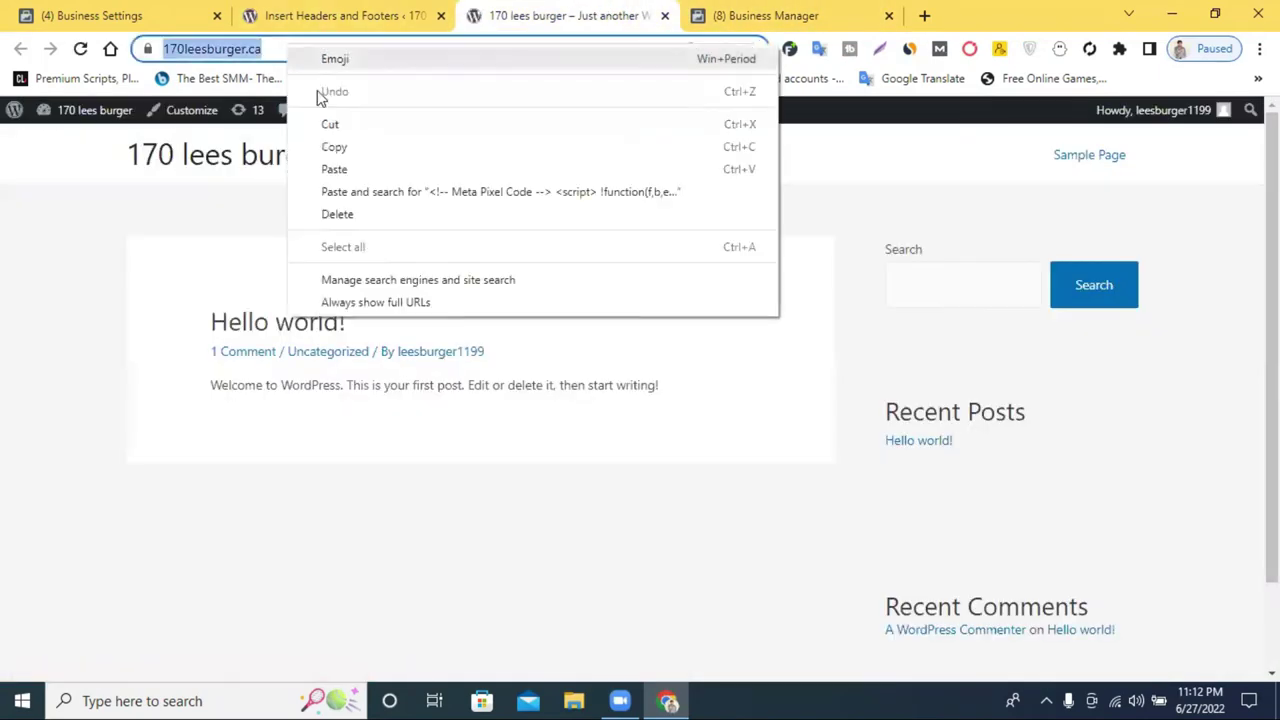
pyautogui.click(390, 147)
pyautogui.rightClick(264, 52)
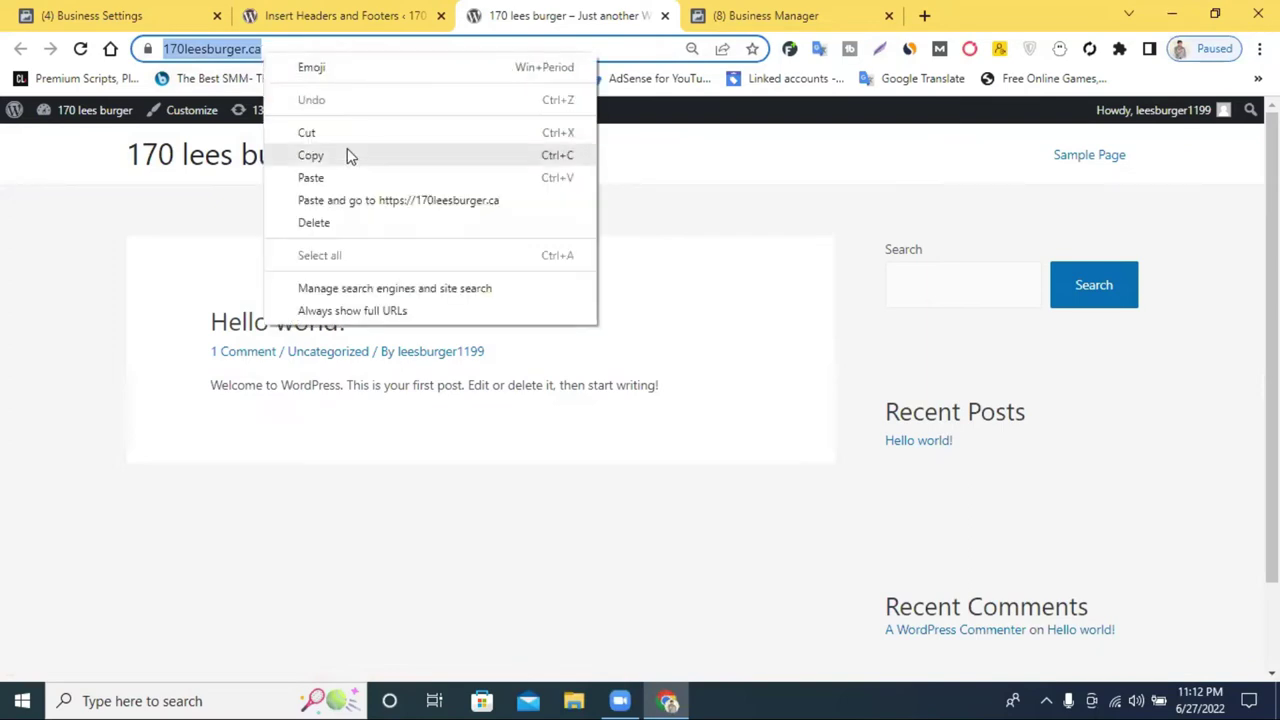
pyautogui.click(348, 155)
# Return to Meta Business Settings and turn on automatic advanced matching for all customer information types in the pixel installation.
pyautogui.click(310, 15)
pyautogui.click(80, 15)
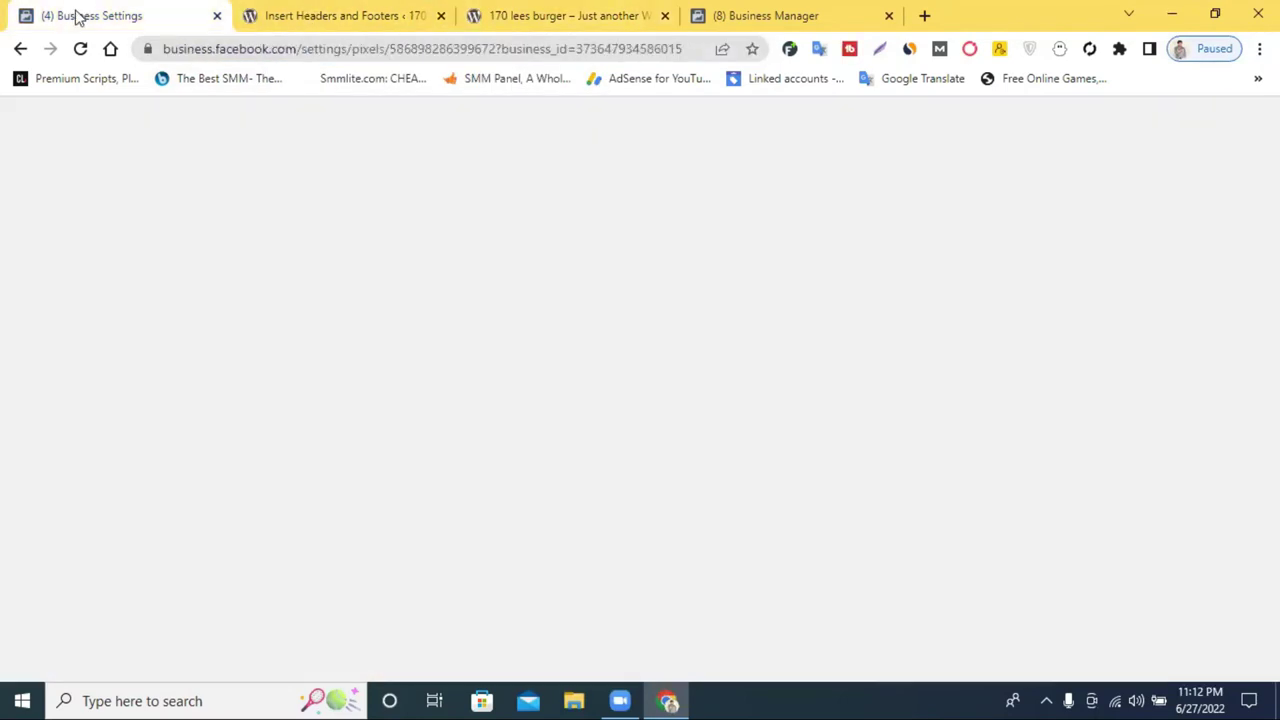
pyautogui.scroll(-3, 440, 362)
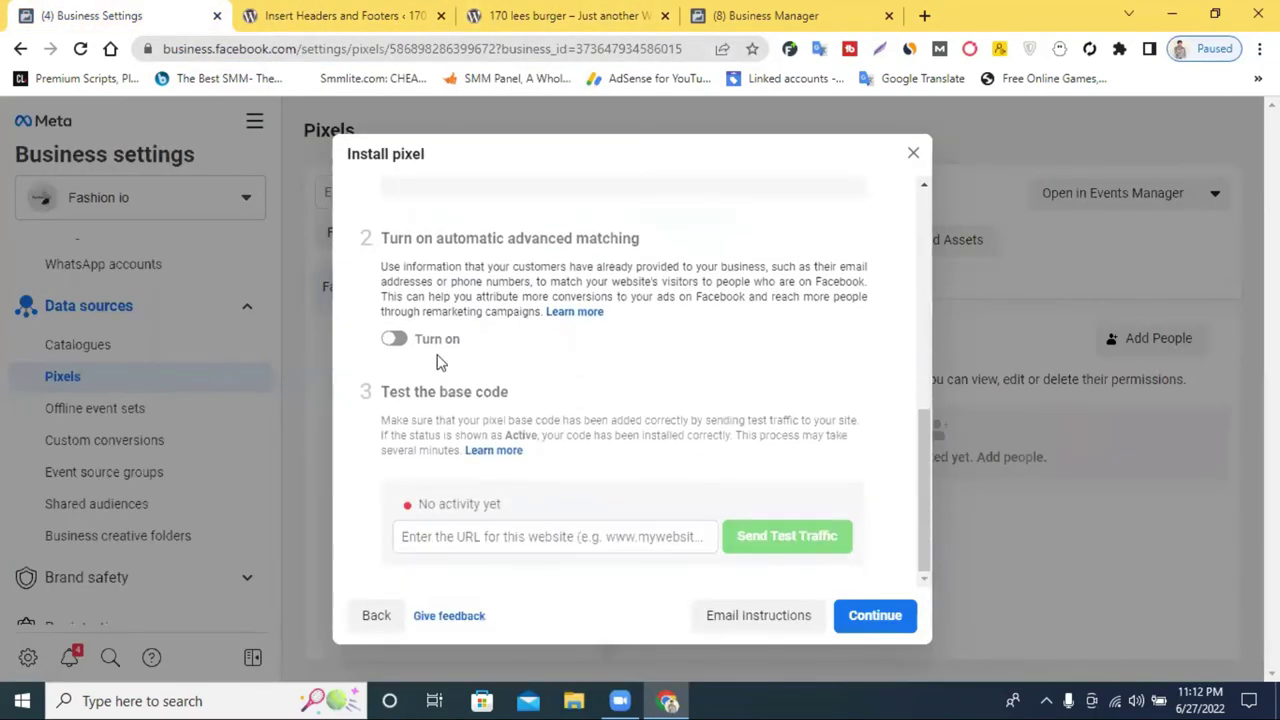
pyautogui.scroll(3, 494, 343)
pyautogui.click(494, 345)
pyautogui.scroll(-1, 560, 330)
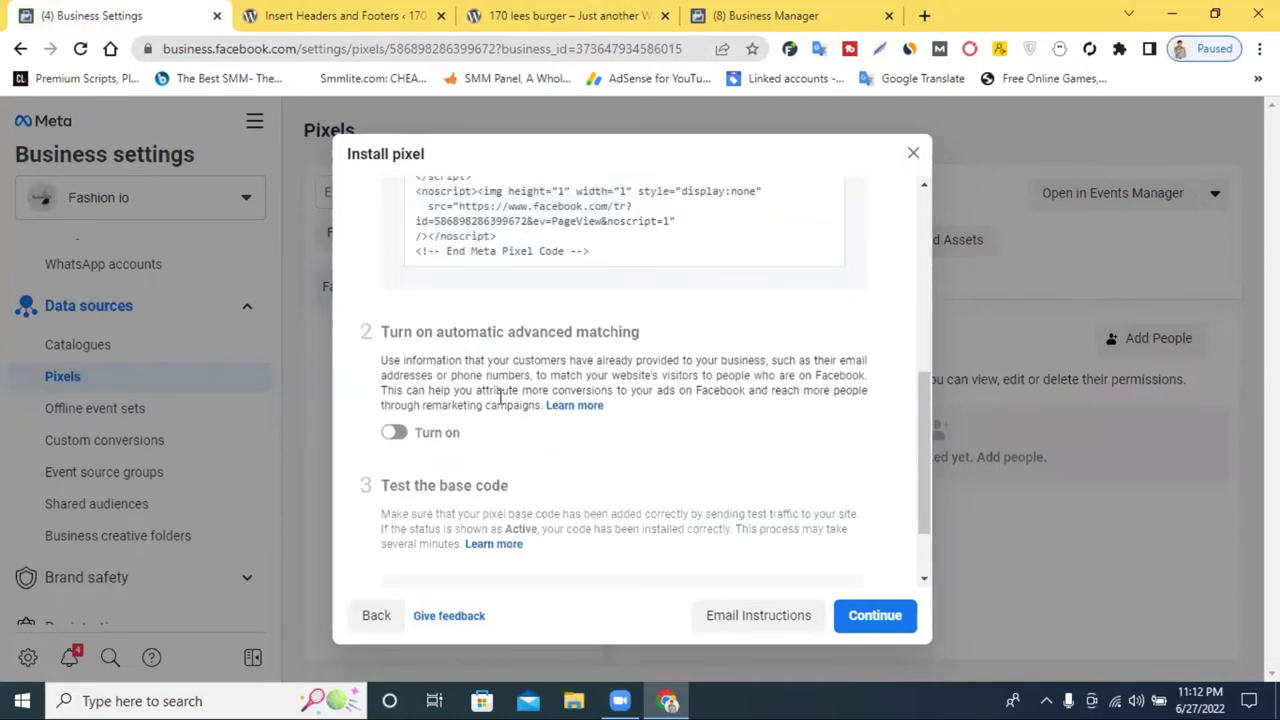
pyautogui.click(392, 438)
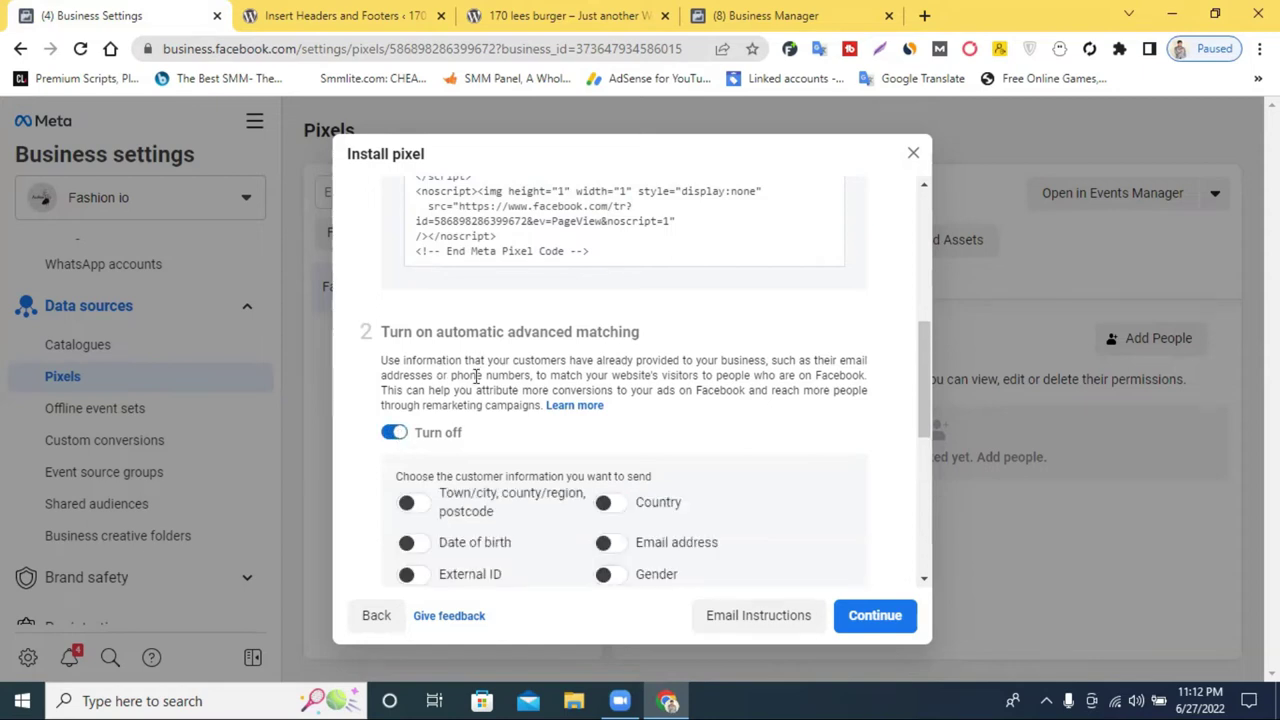
pyautogui.scroll(-1, 470, 365)
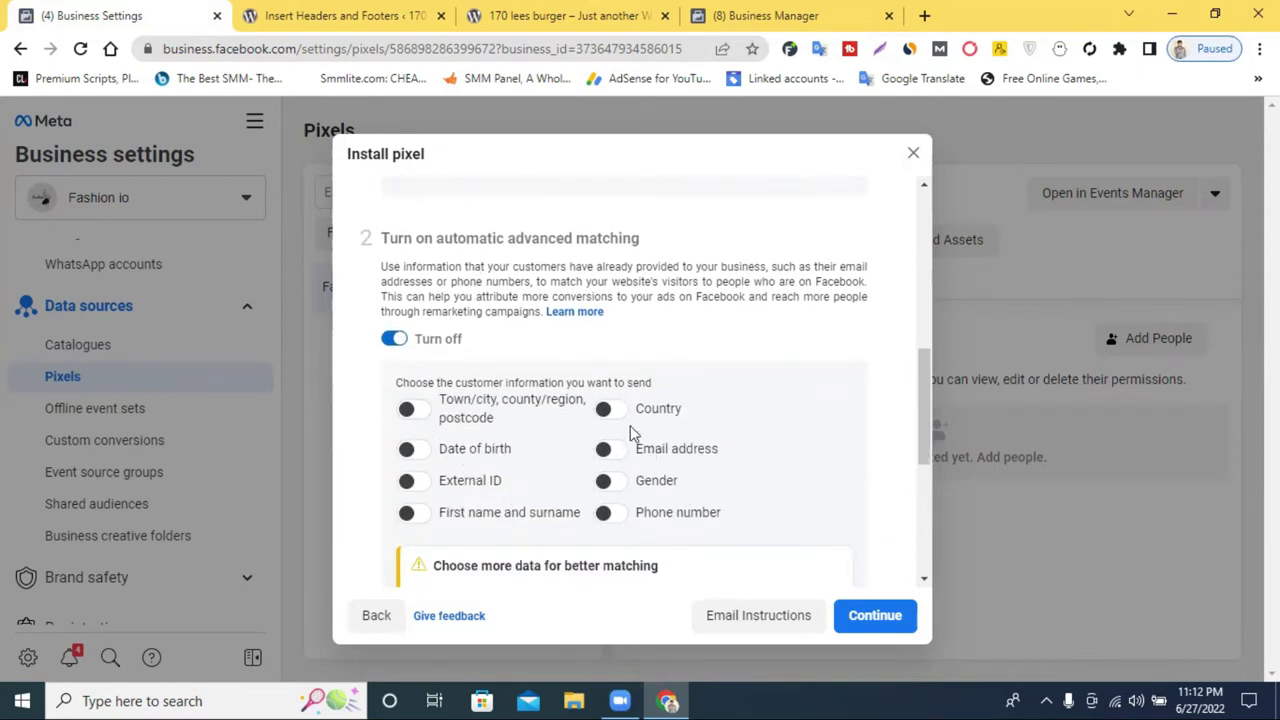
pyautogui.click(605, 409)
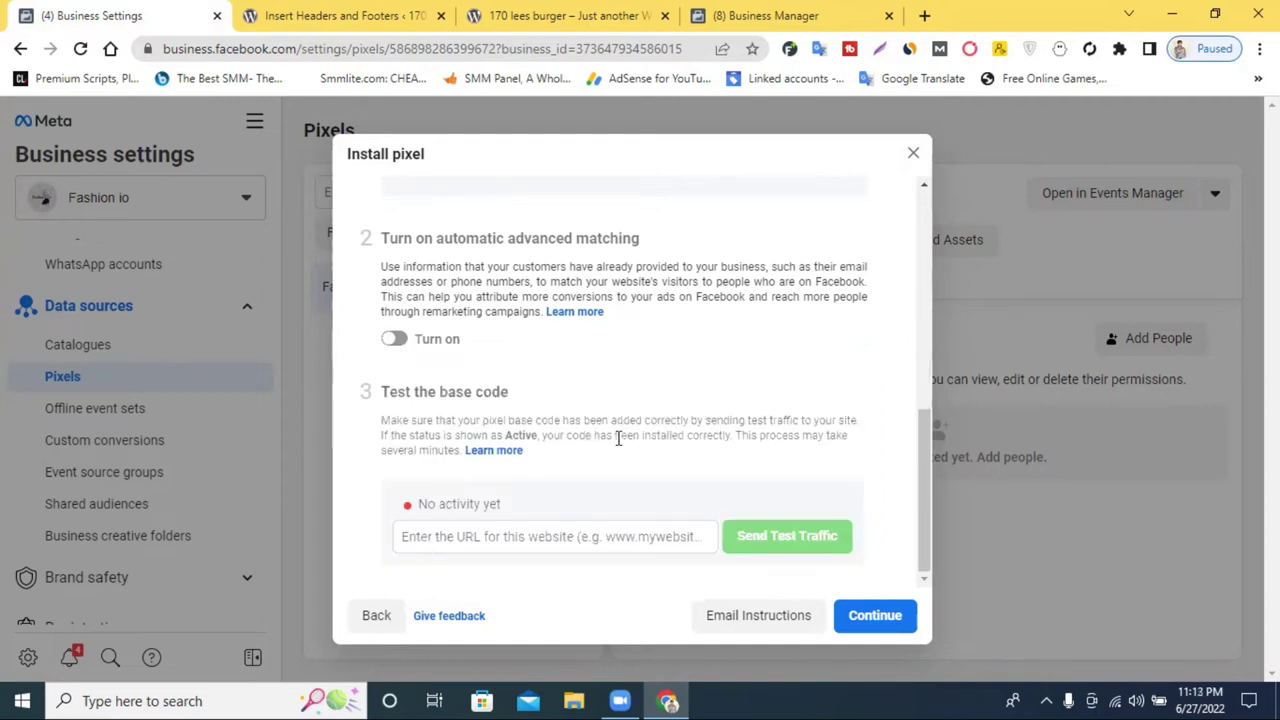
pyautogui.click(393, 339)
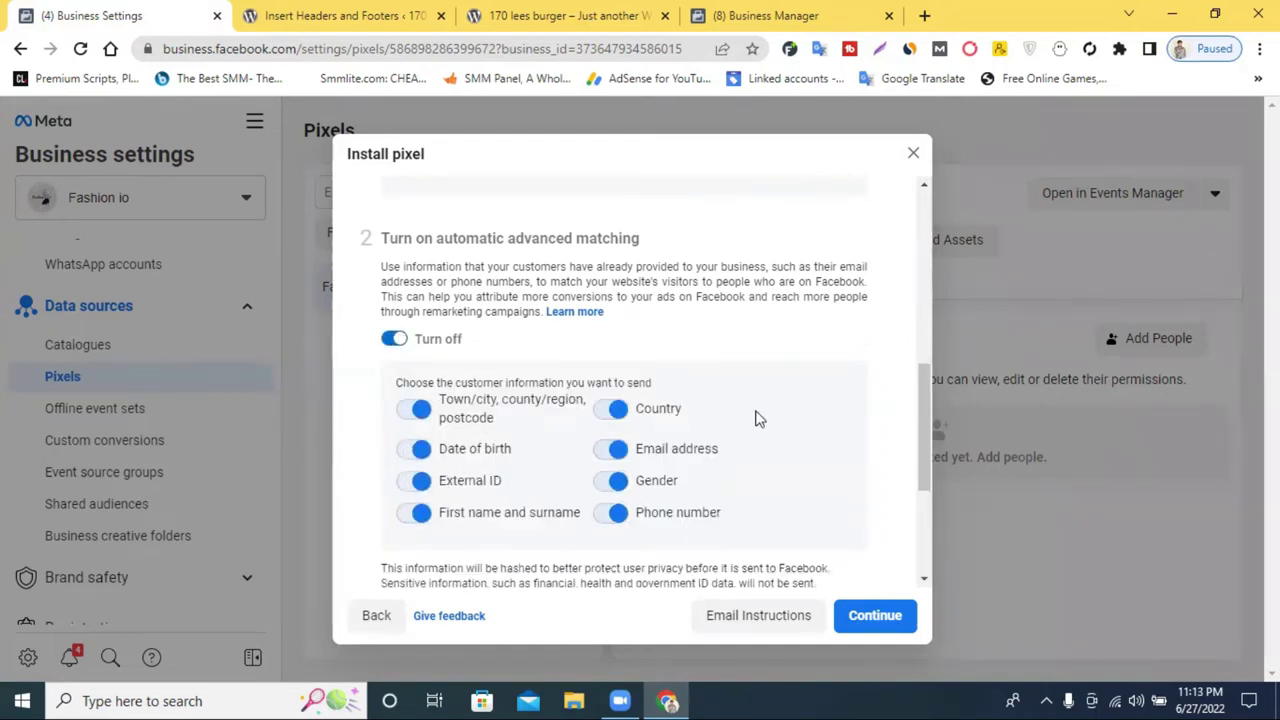
pyautogui.scroll(-3, 580, 390)
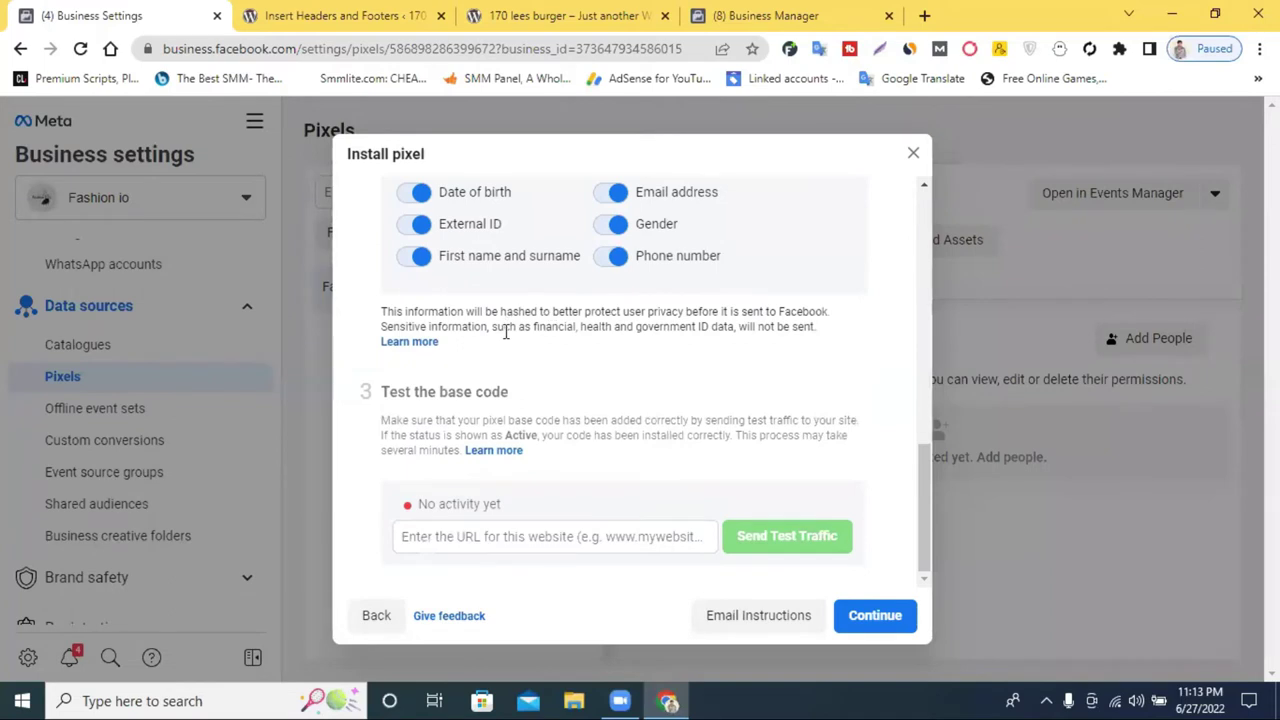
pyautogui.rightClick(442, 537)
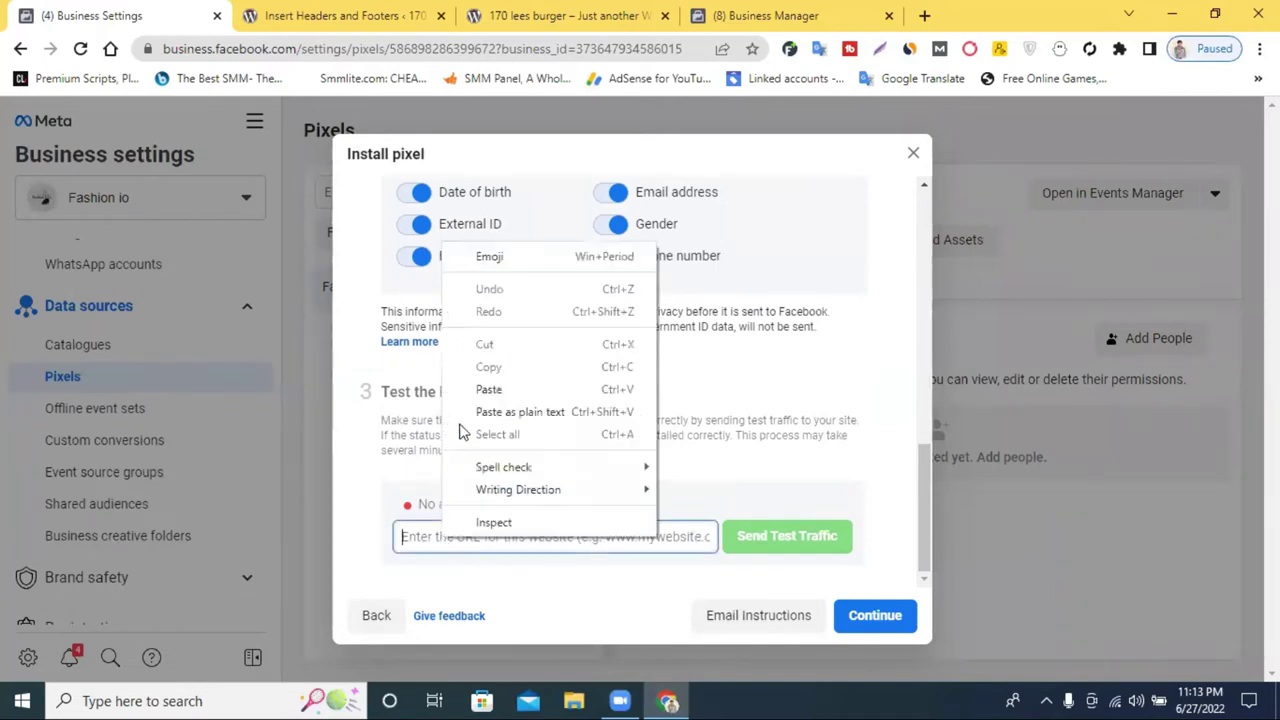
pyautogui.click(490, 390)
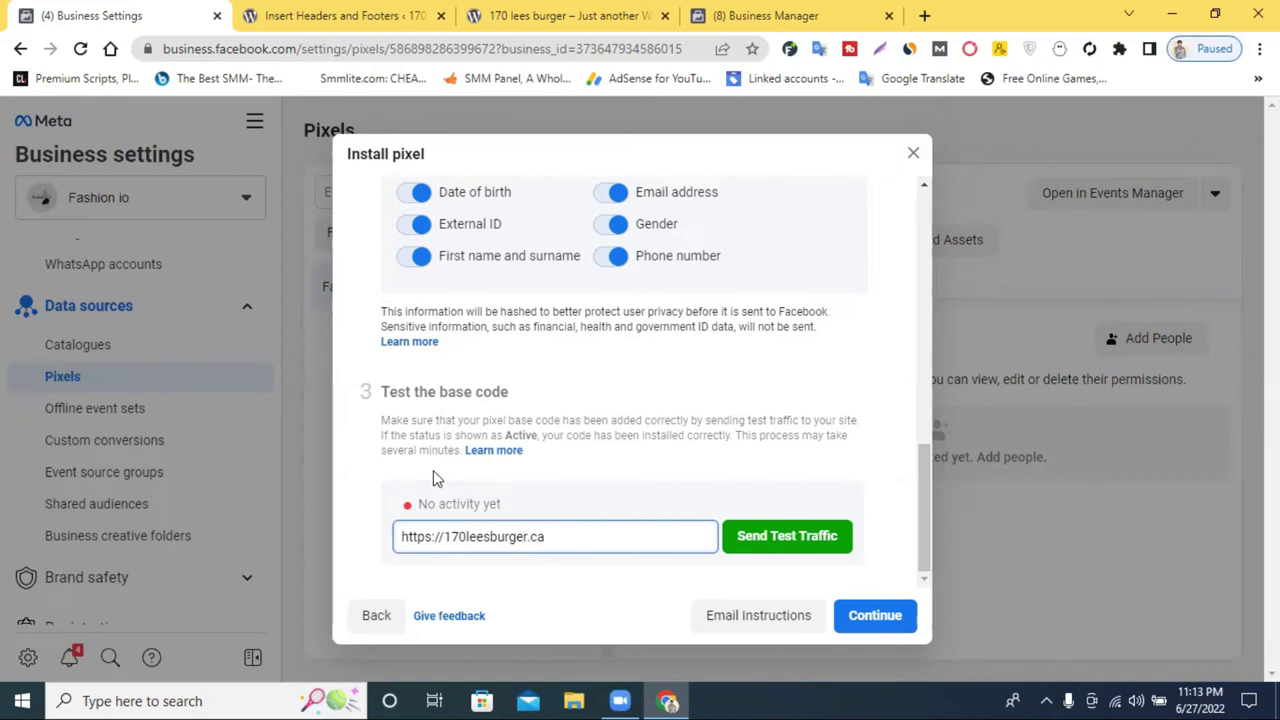
pyautogui.click(415, 510)
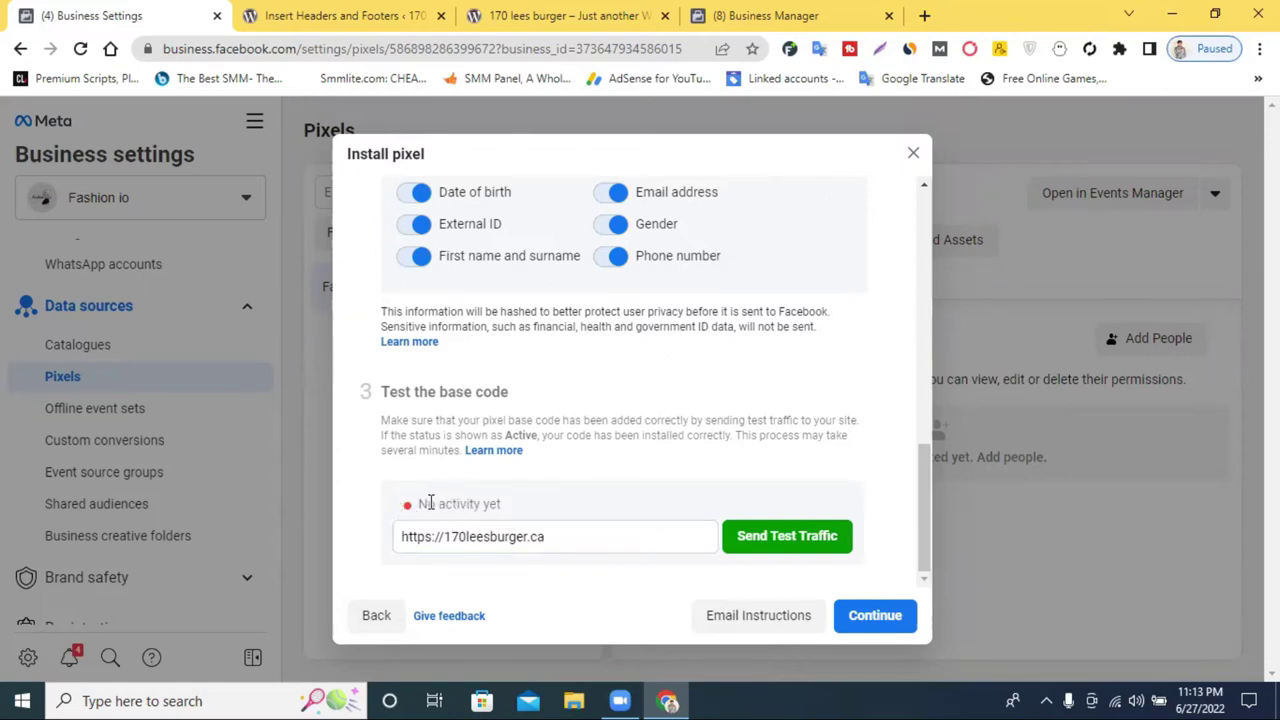
pyautogui.tripleClick(441, 502)
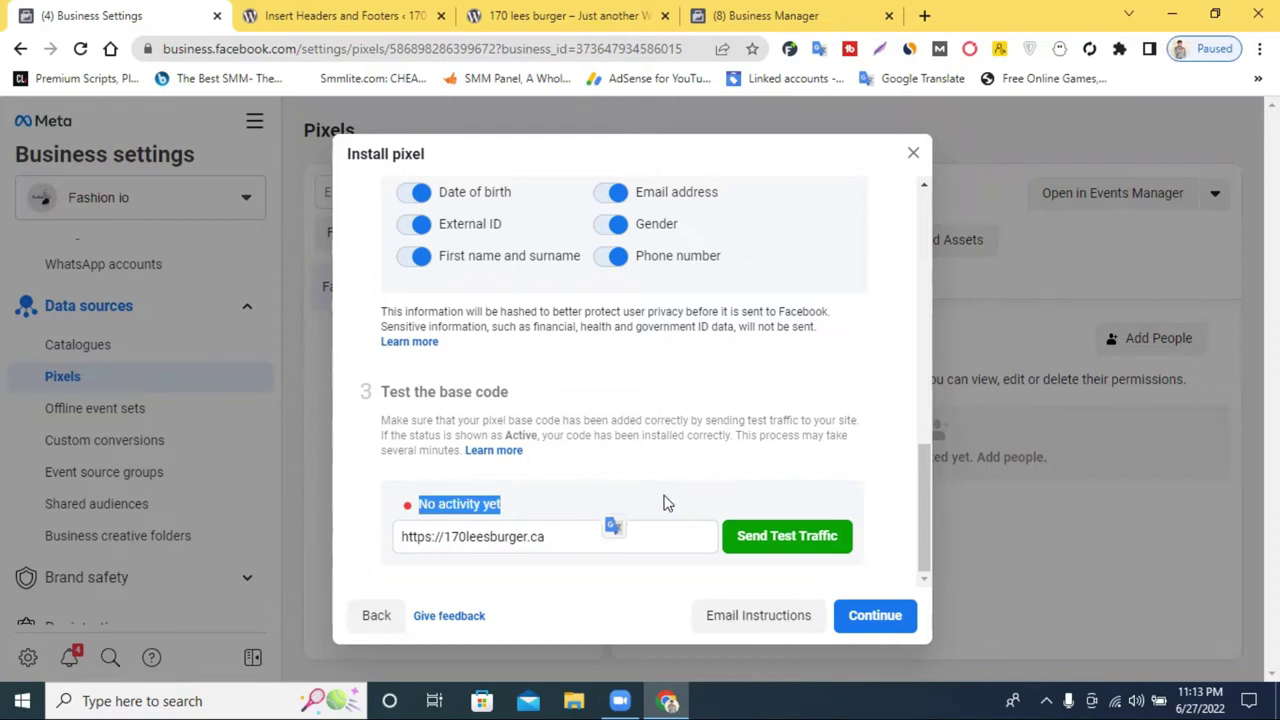
pyautogui.click(771, 543)
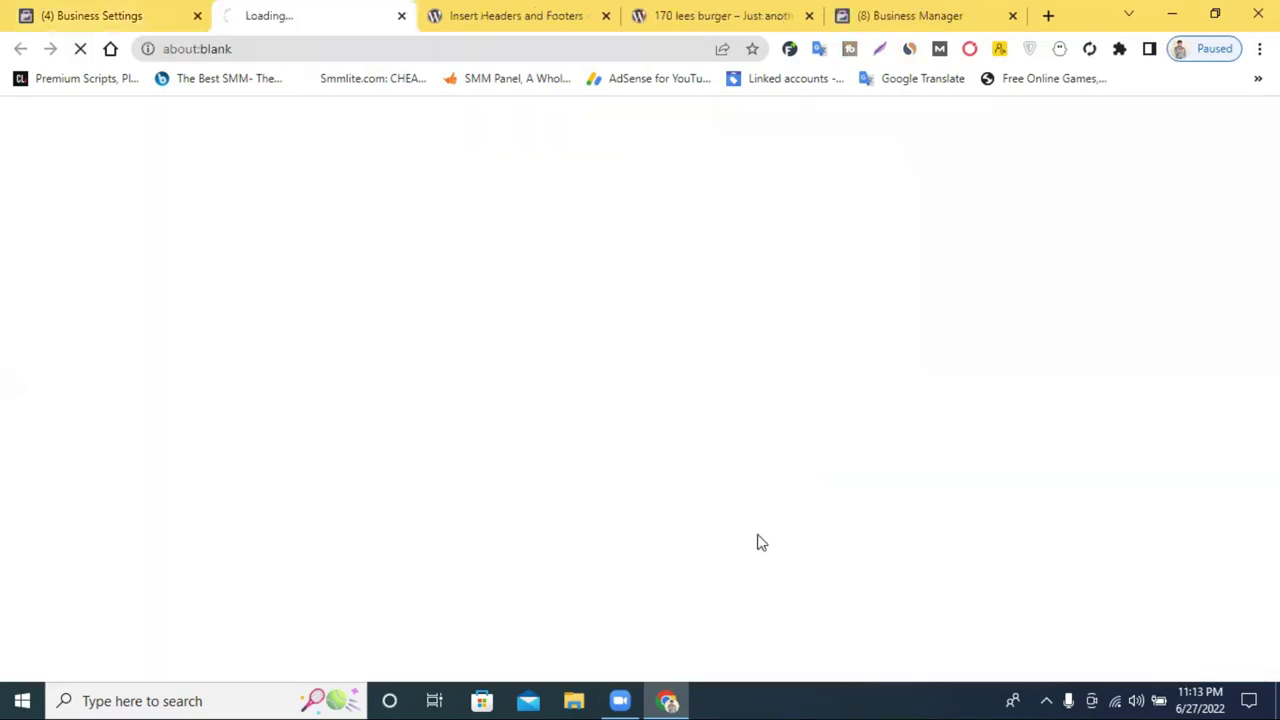
# Return to the pixel installation in Business Settings and close the page opened by the test traffic.
pyautogui.click(114, 14)
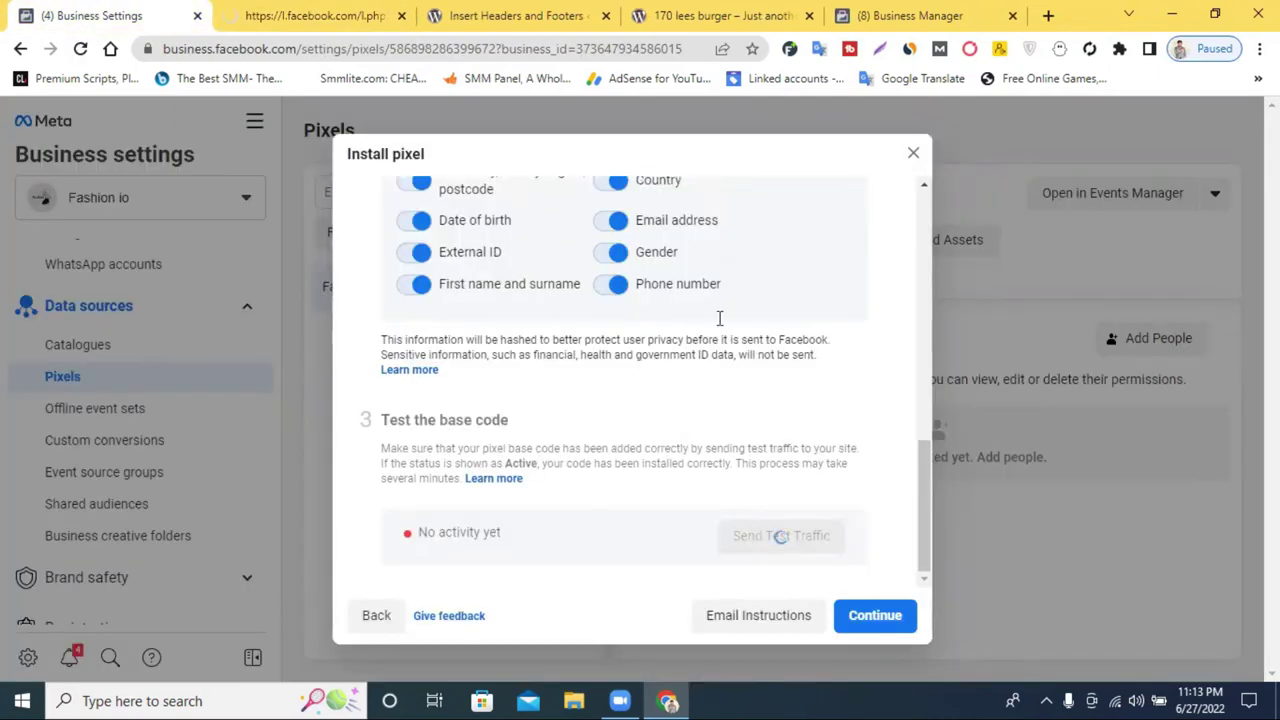
pyautogui.click(394, 20)
pyautogui.click(401, 17)
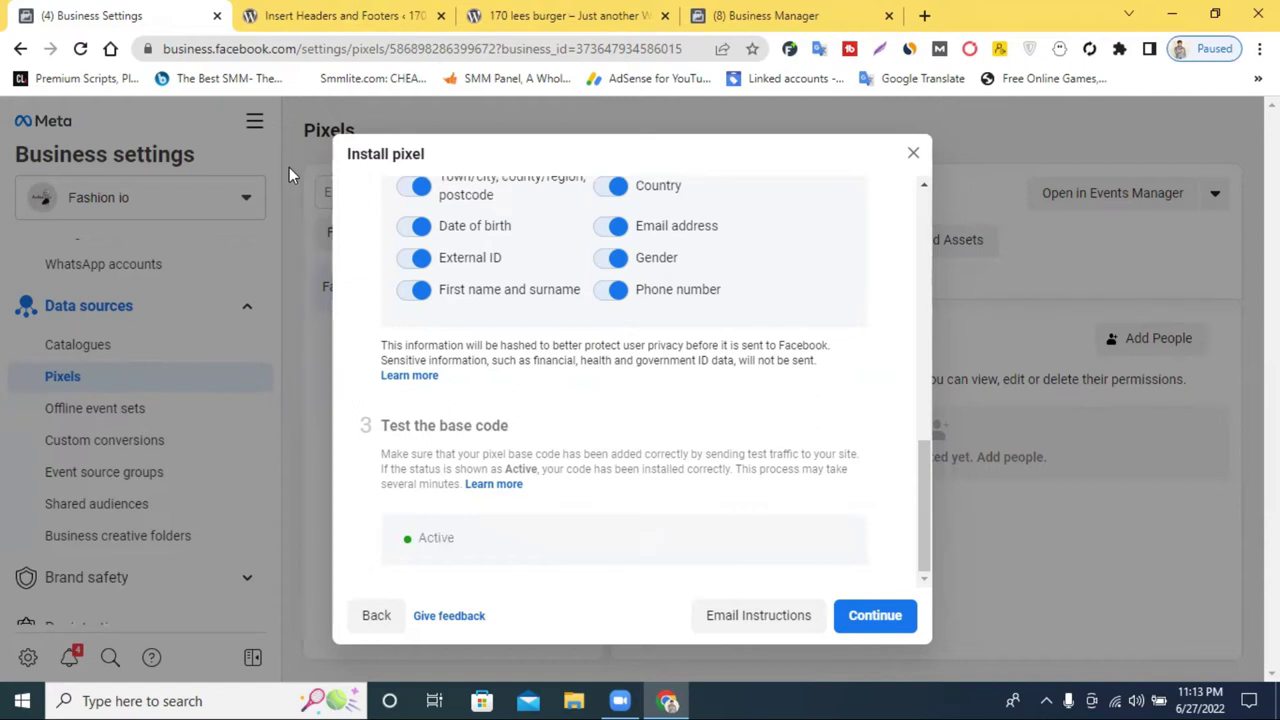
# Complete the base code installation without setting up events, and reload the Pixels page to check the status of Fashion io's pixel.
pyautogui.click(877, 616)
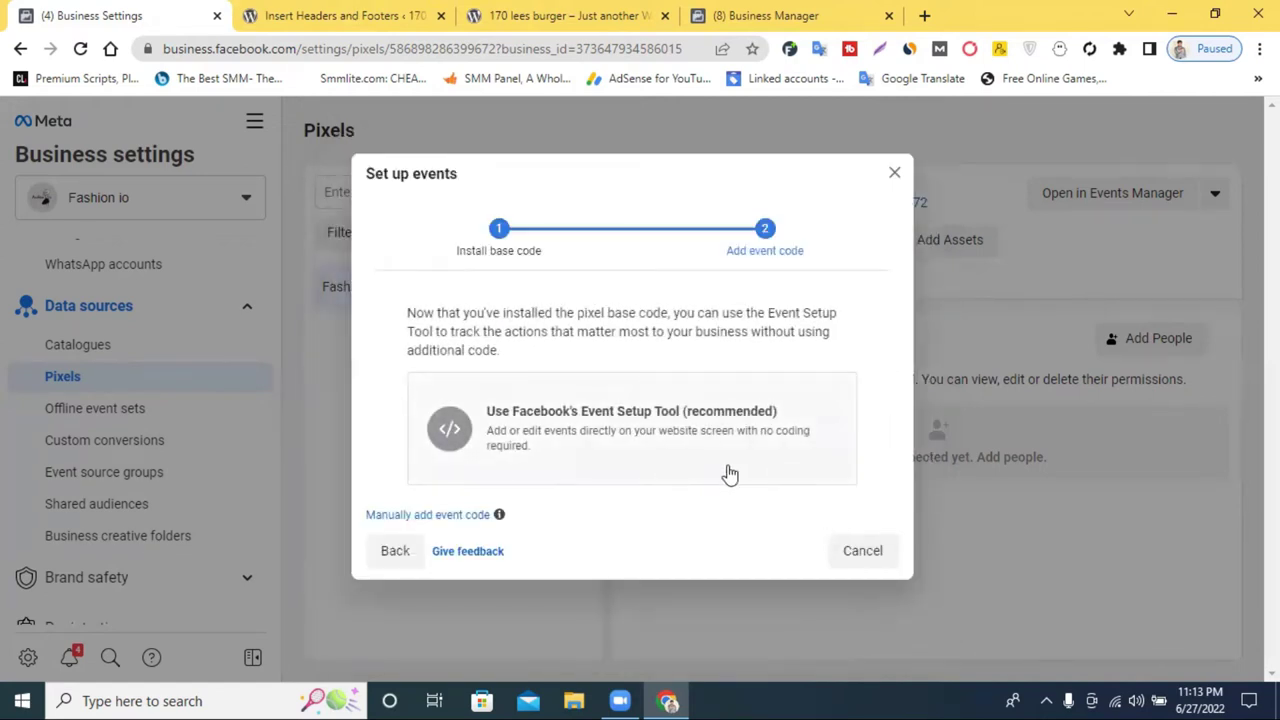
pyautogui.click(893, 174)
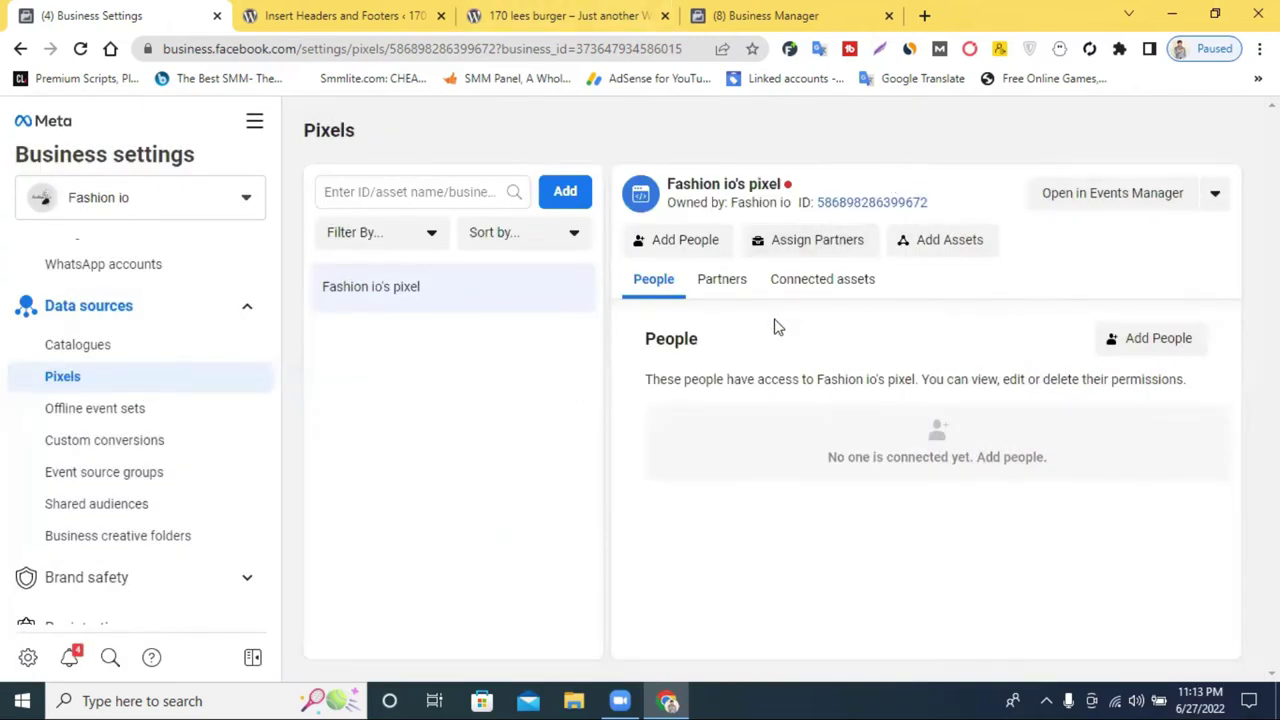
pyautogui.click(81, 49)
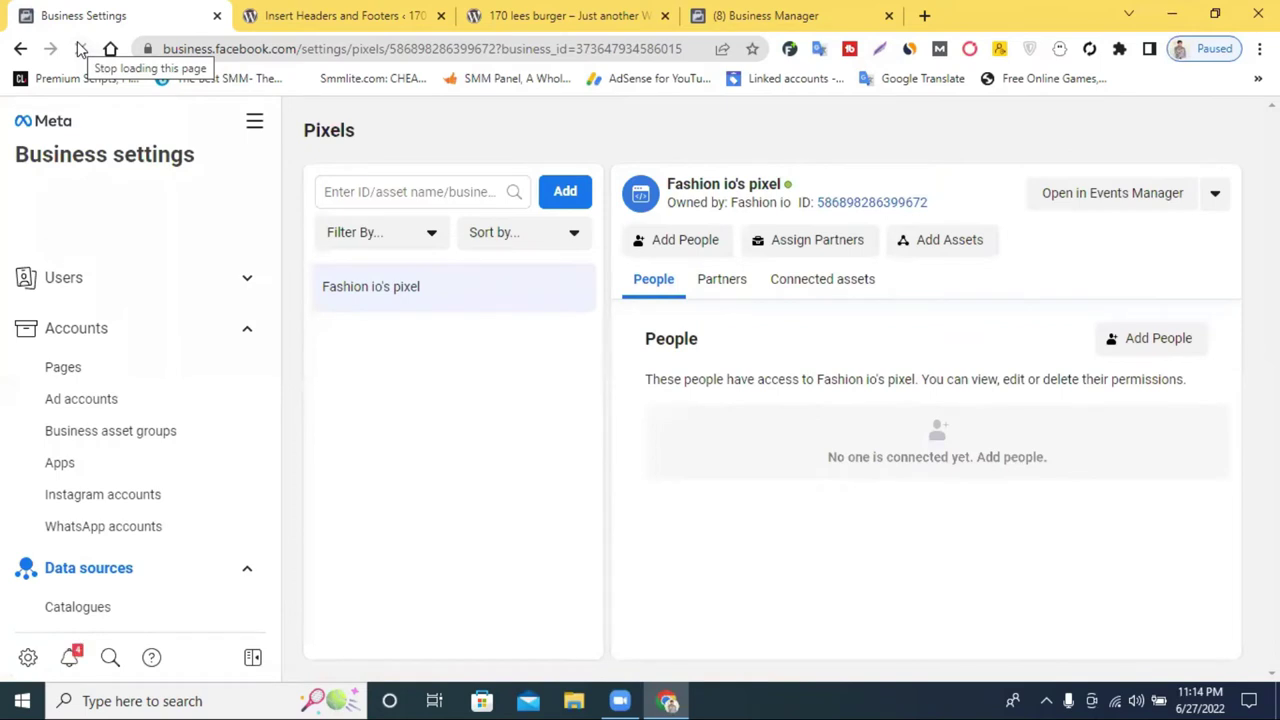
pyautogui.moveTo(788, 186)
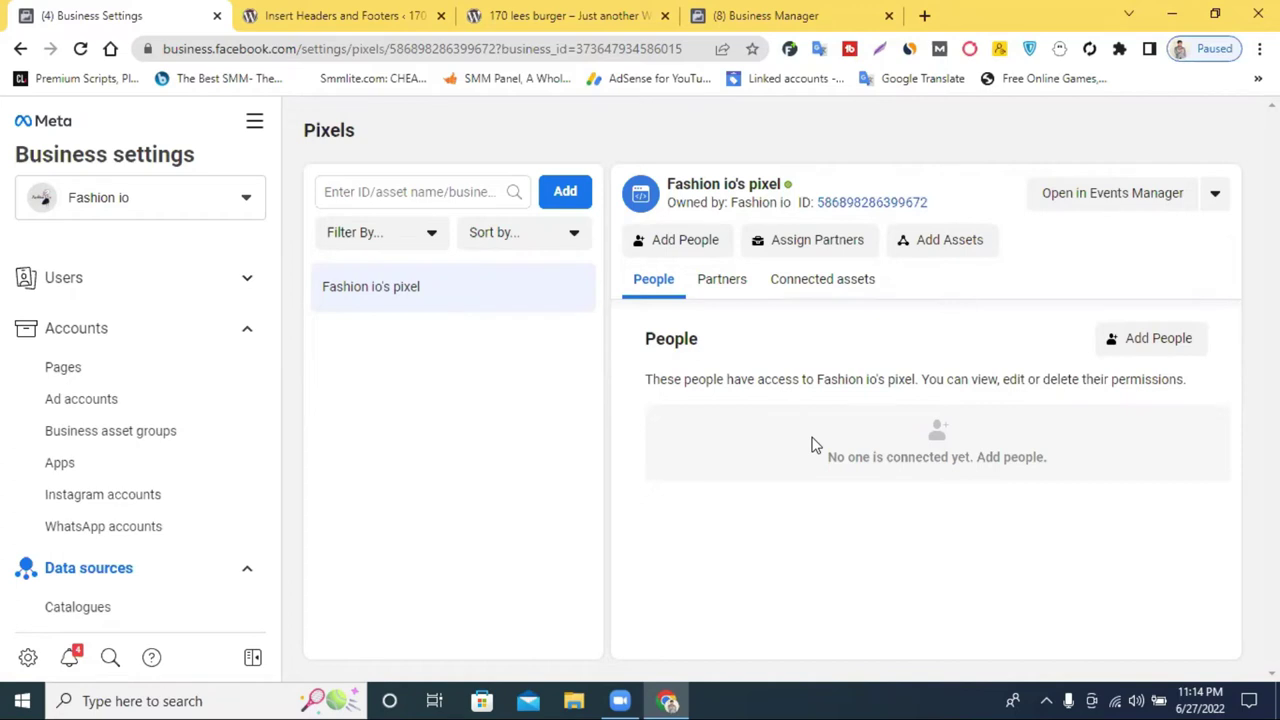
# Open the Chrome Web Store from the browser's extensions page and close the extensions page.
pyautogui.click(1259, 48)
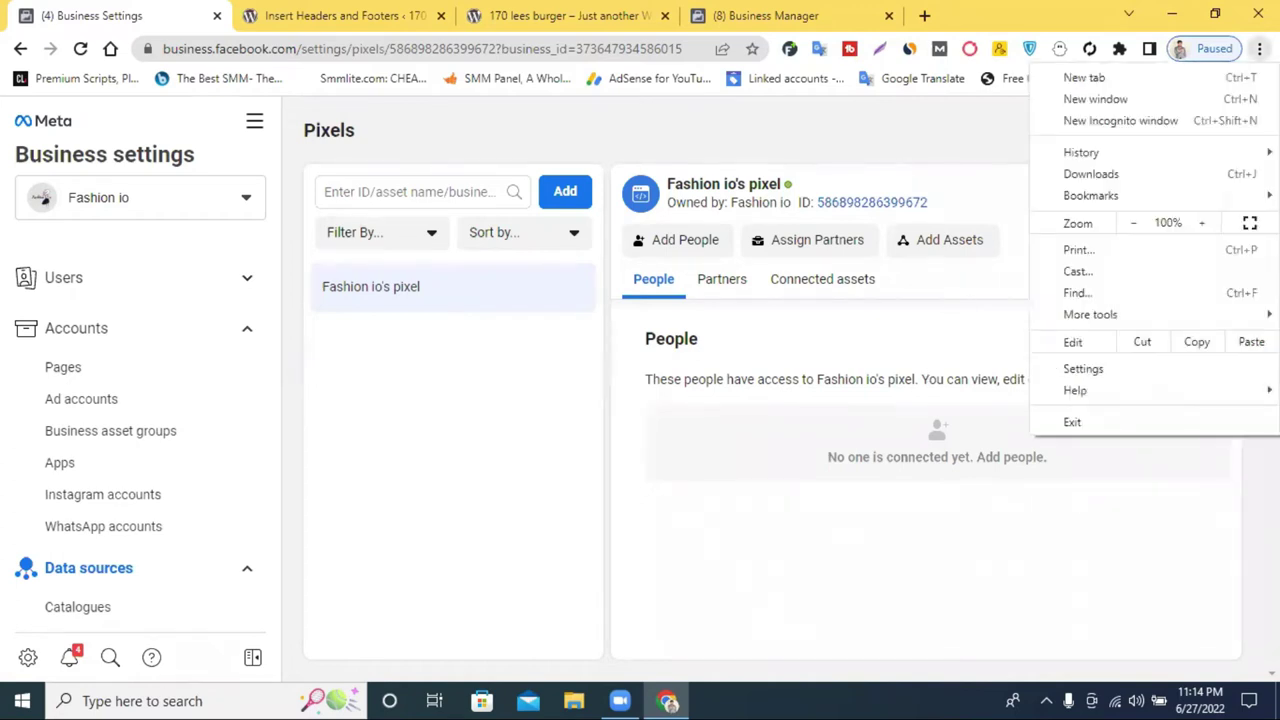
pyautogui.moveTo(1117, 311)
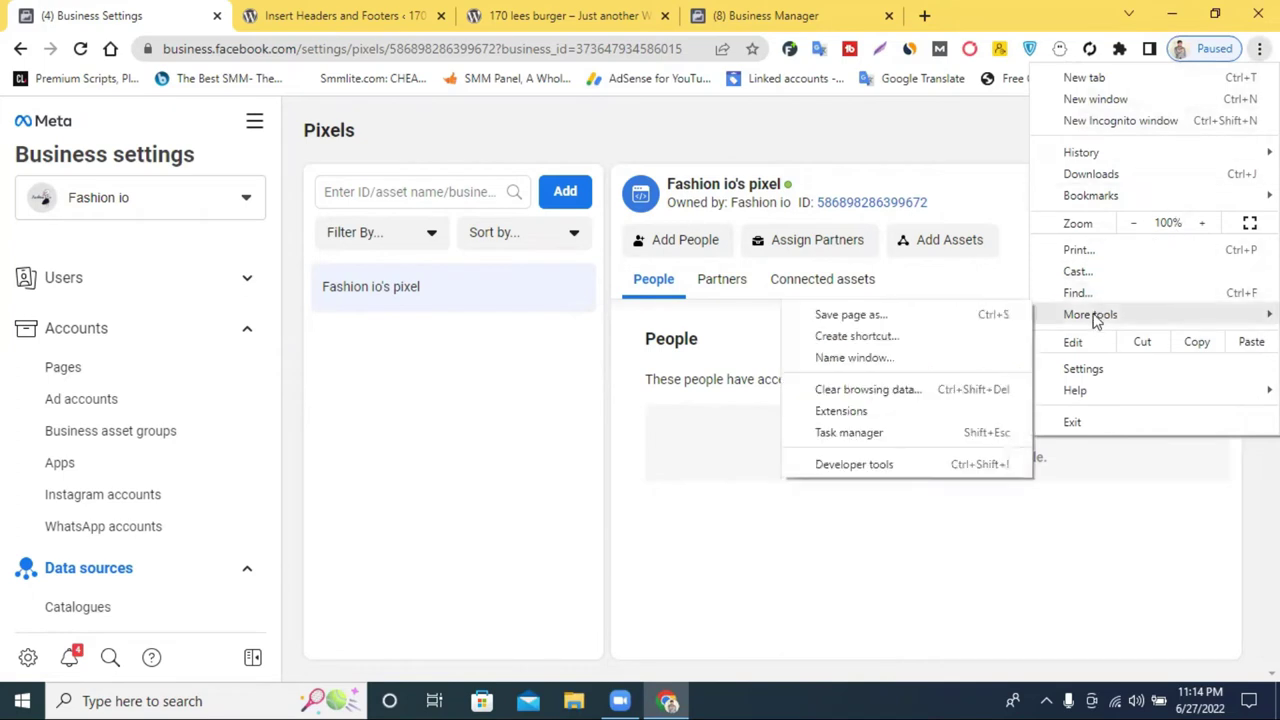
pyautogui.click(870, 411)
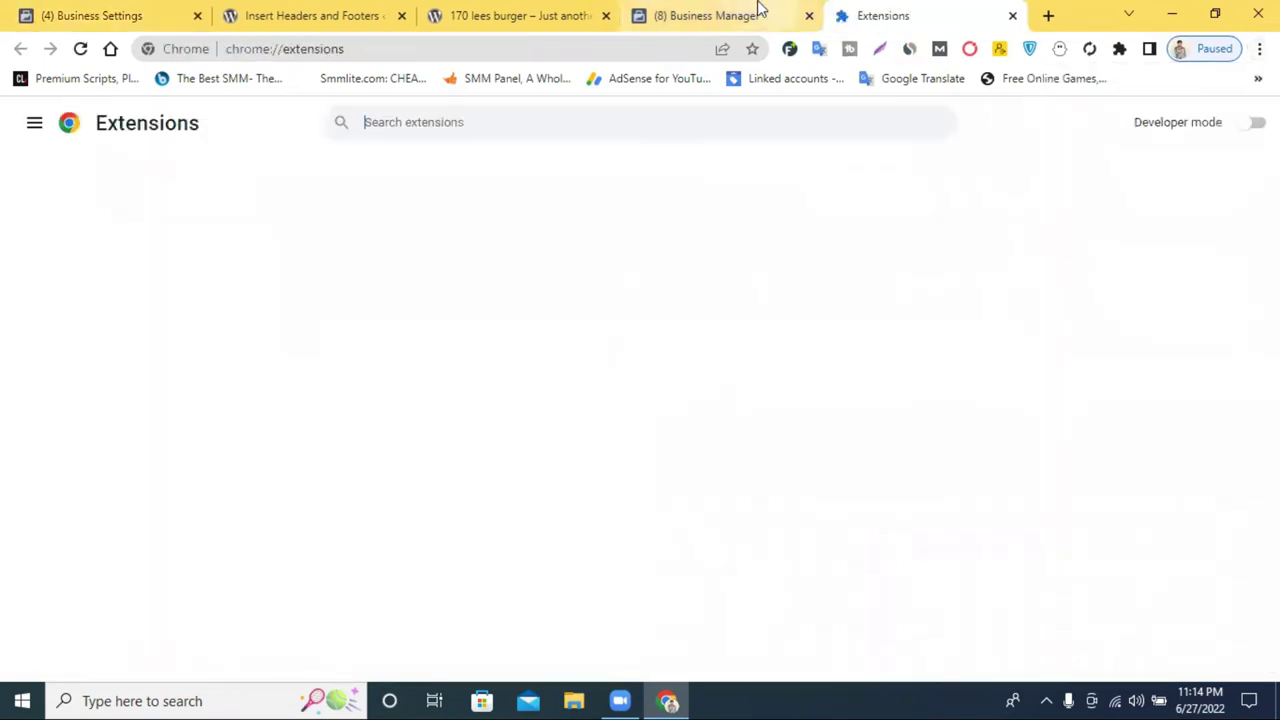
pyautogui.click(740, 15)
pyautogui.click(880, 14)
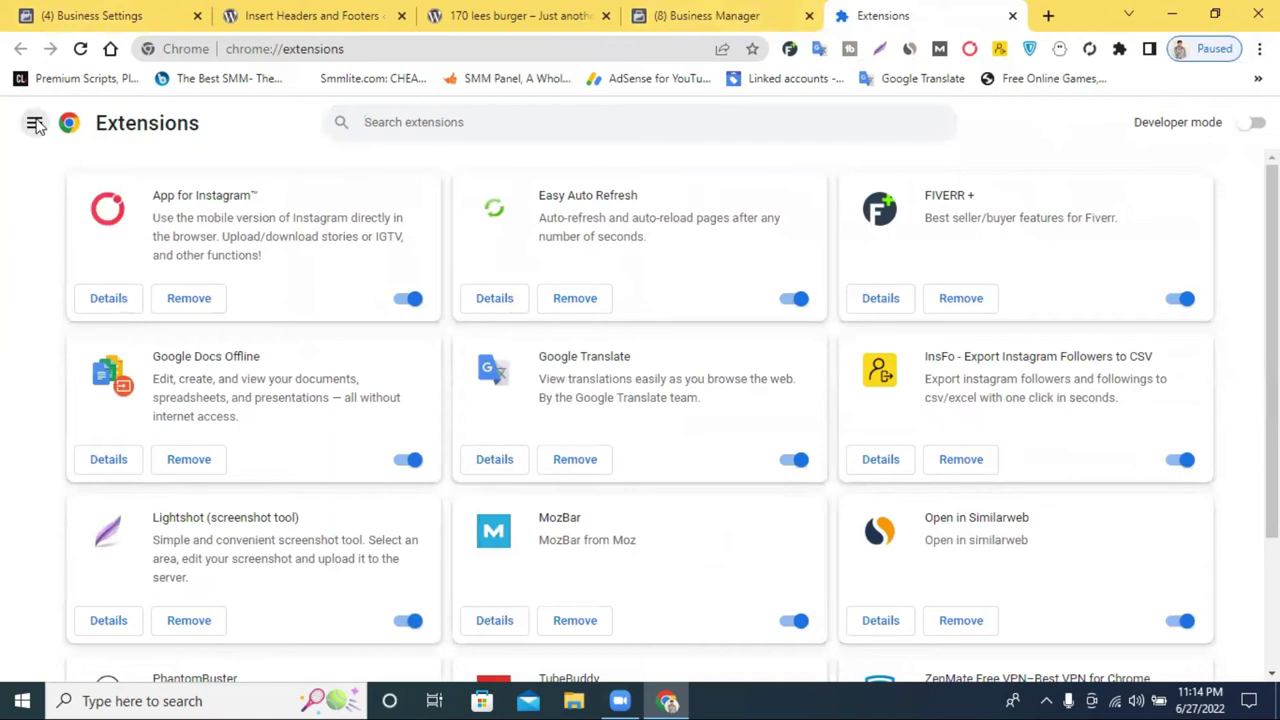
pyautogui.click(35, 123)
pyautogui.click(71, 674)
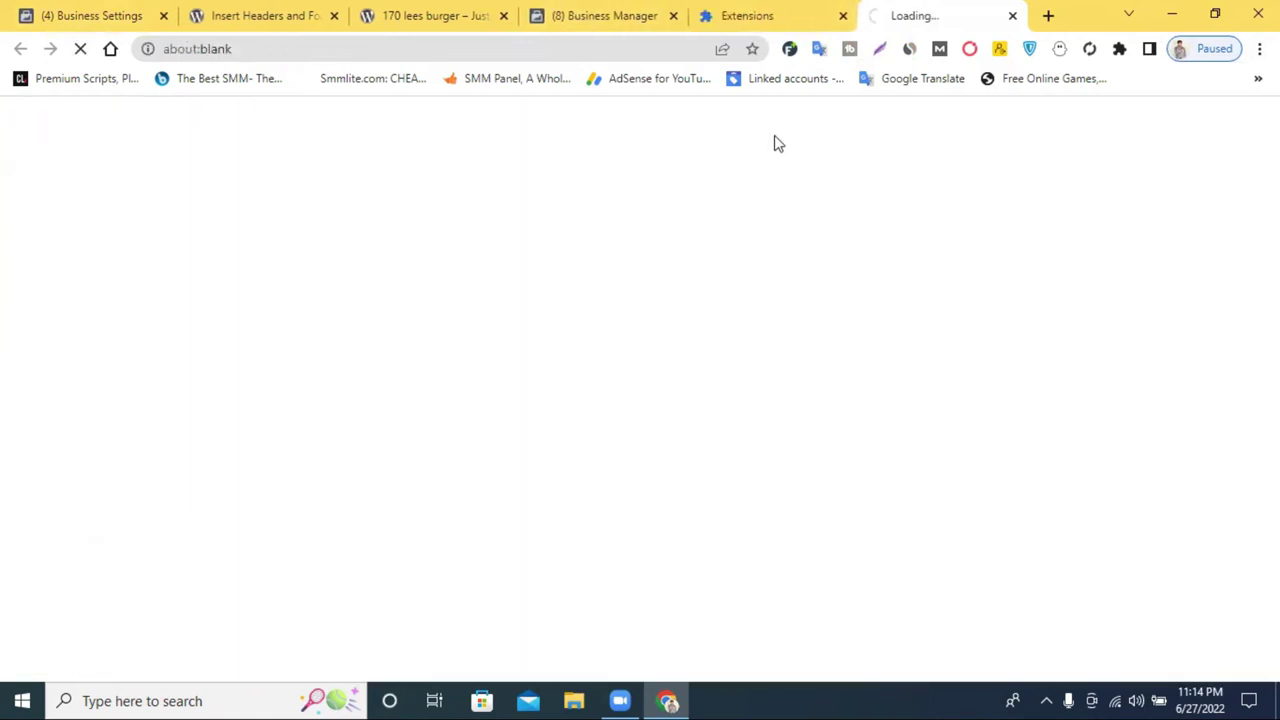
pyautogui.click(843, 16)
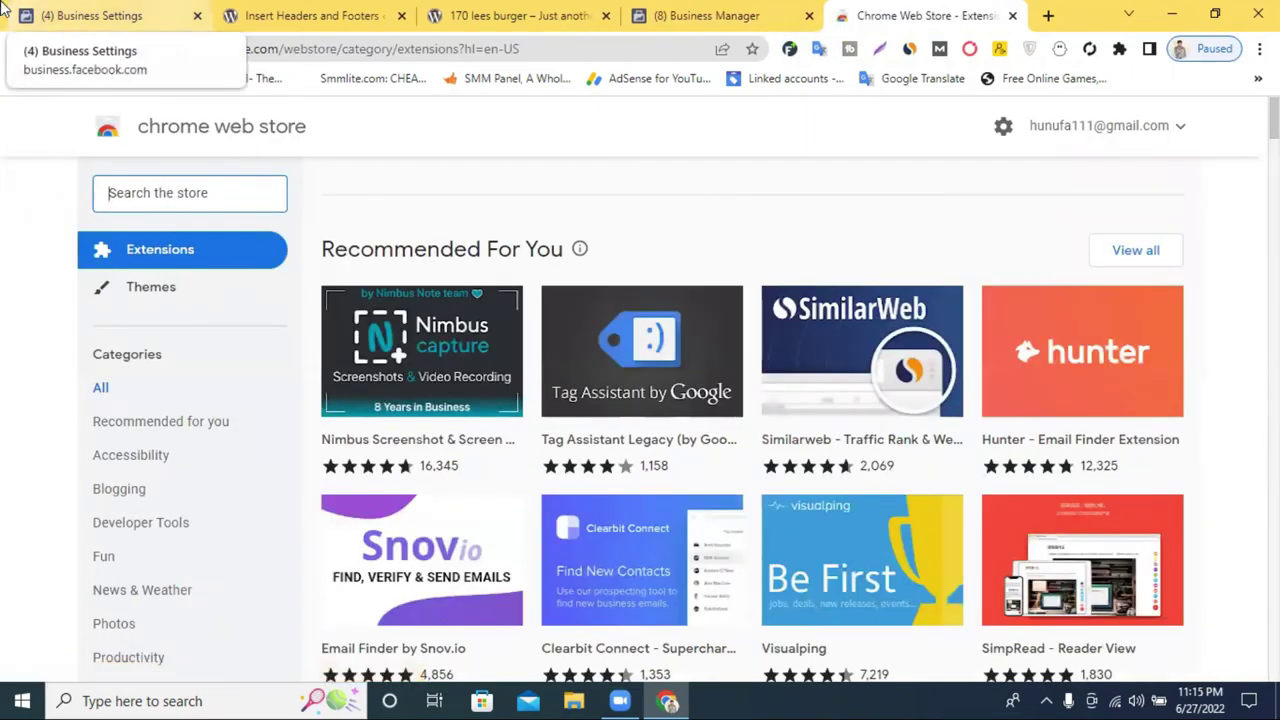
# Search the Chrome Web Store for "pixel helper" and open the Facebook Pixel Helper extension.
pyautogui.write('pl')
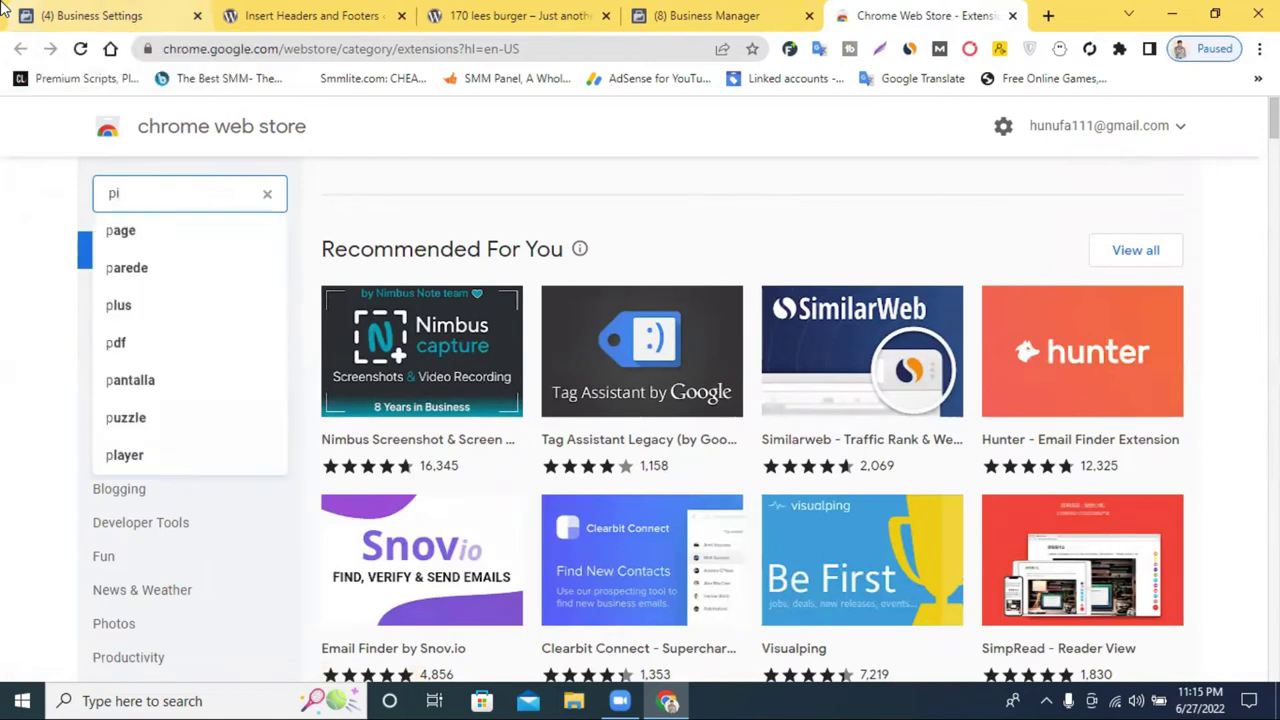
pyautogui.write('xe')
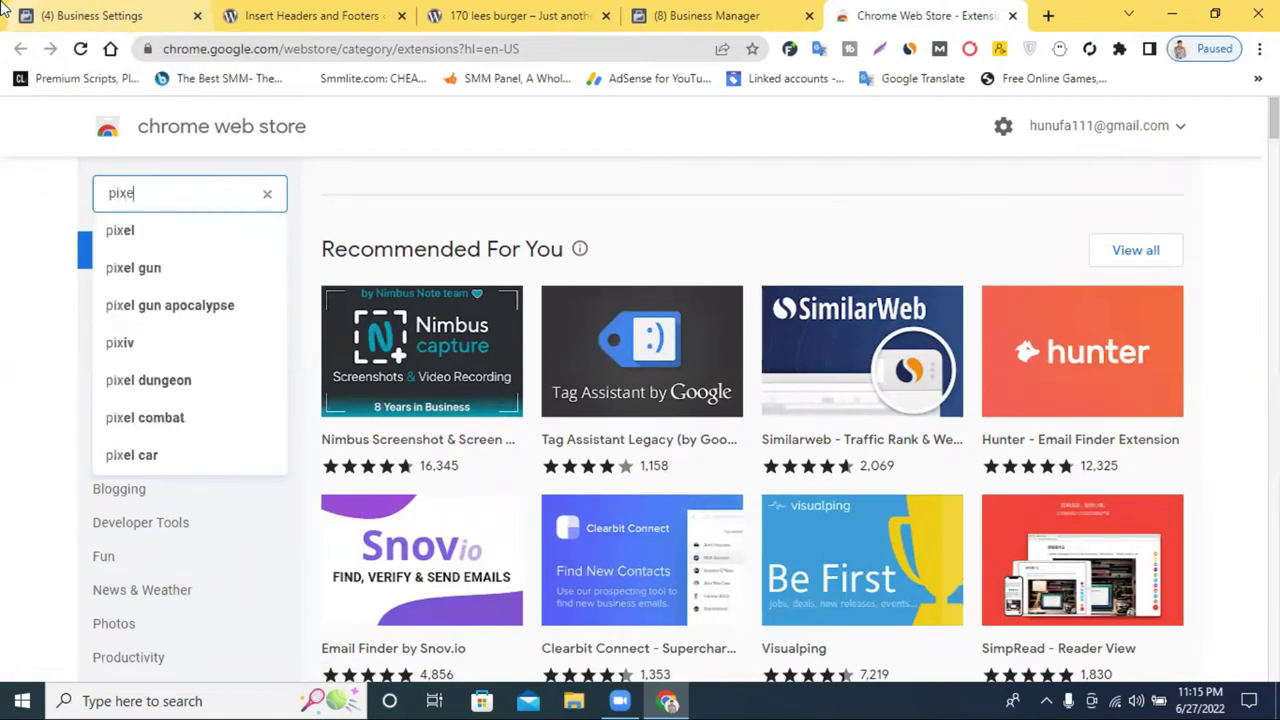
pyautogui.write('l he')
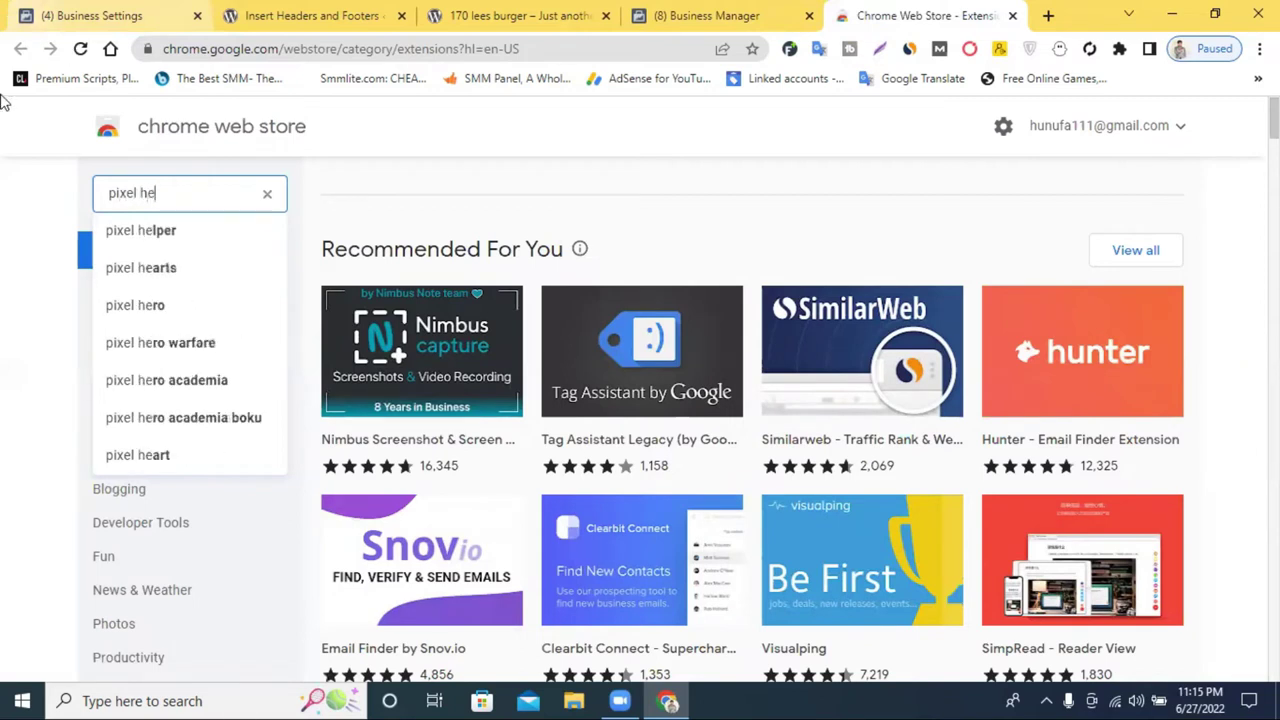
pyautogui.click(223, 230)
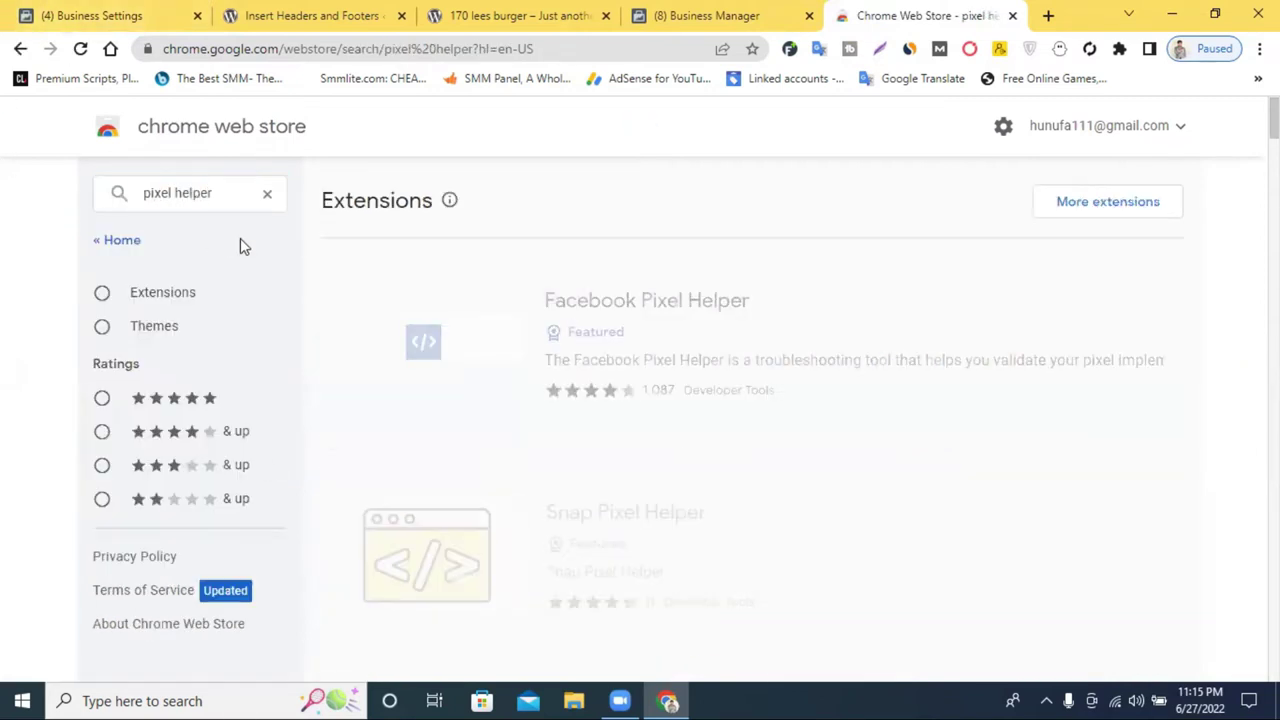
pyautogui.scroll(-4, 640, 325)
pyautogui.scroll(-3, 640, 328)
pyautogui.scroll(6, 640, 330)
pyautogui.click(700, 323)
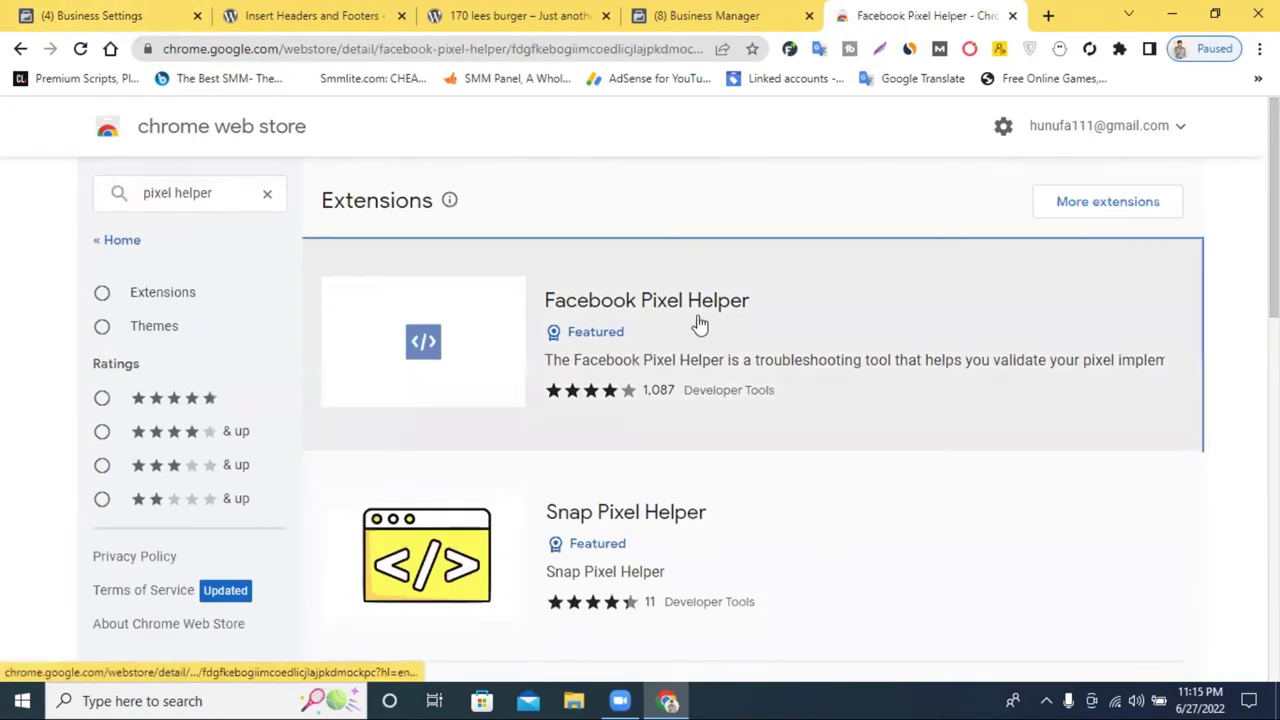
# Add the Facebook Pixel Helper extension to Chrome and approve its permissions.
pyautogui.scroll(-3, 517, 362)
pyautogui.scroll(-1, 514, 366)
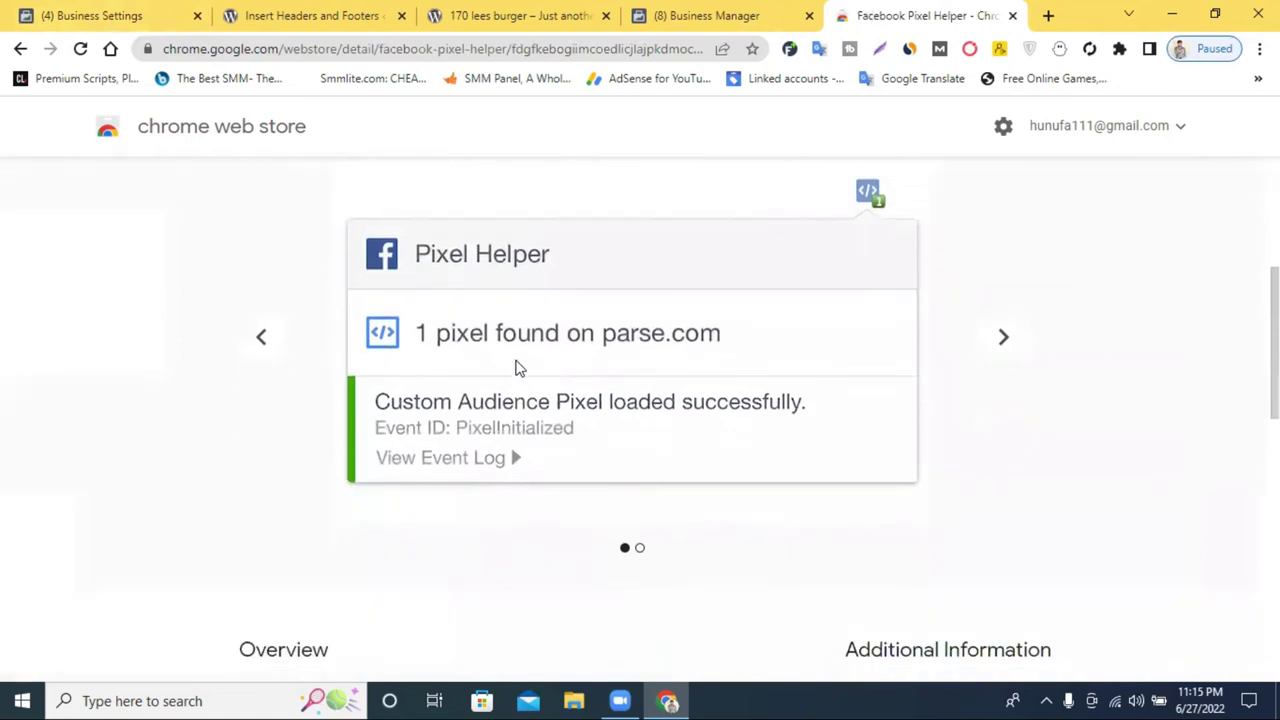
pyautogui.scroll(4, 700, 360)
pyautogui.click(1005, 258)
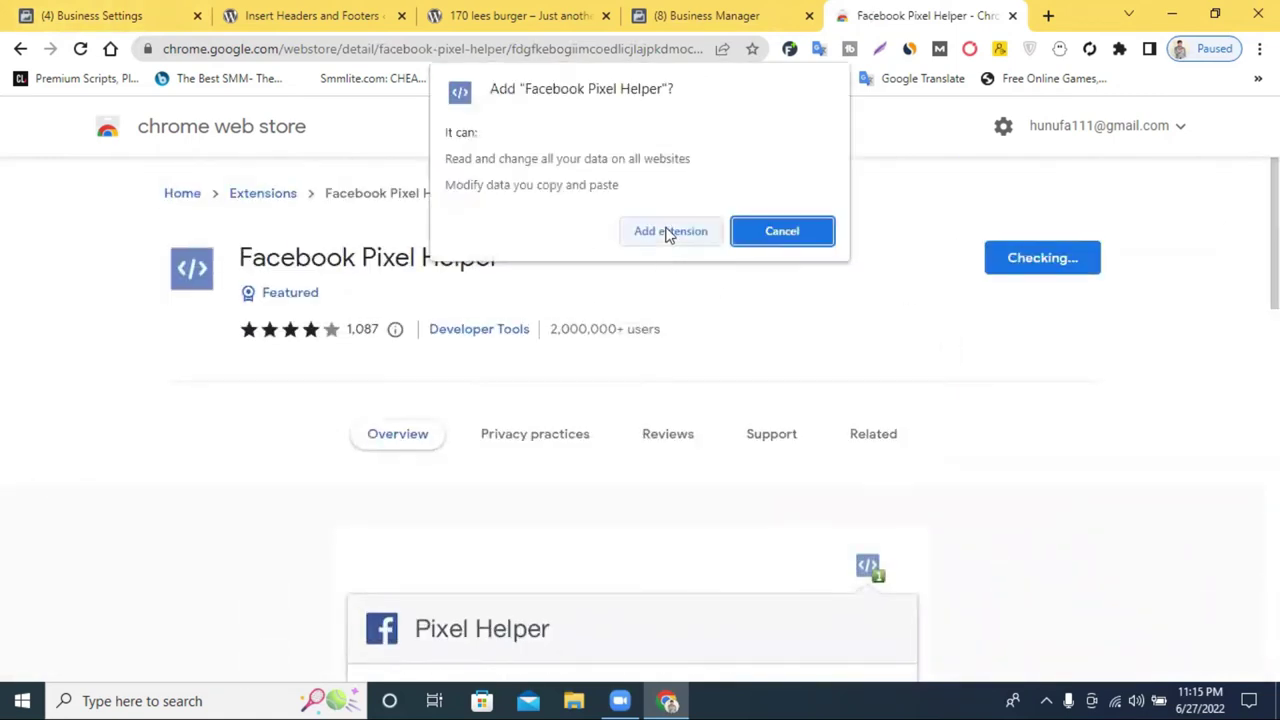
pyautogui.click(667, 231)
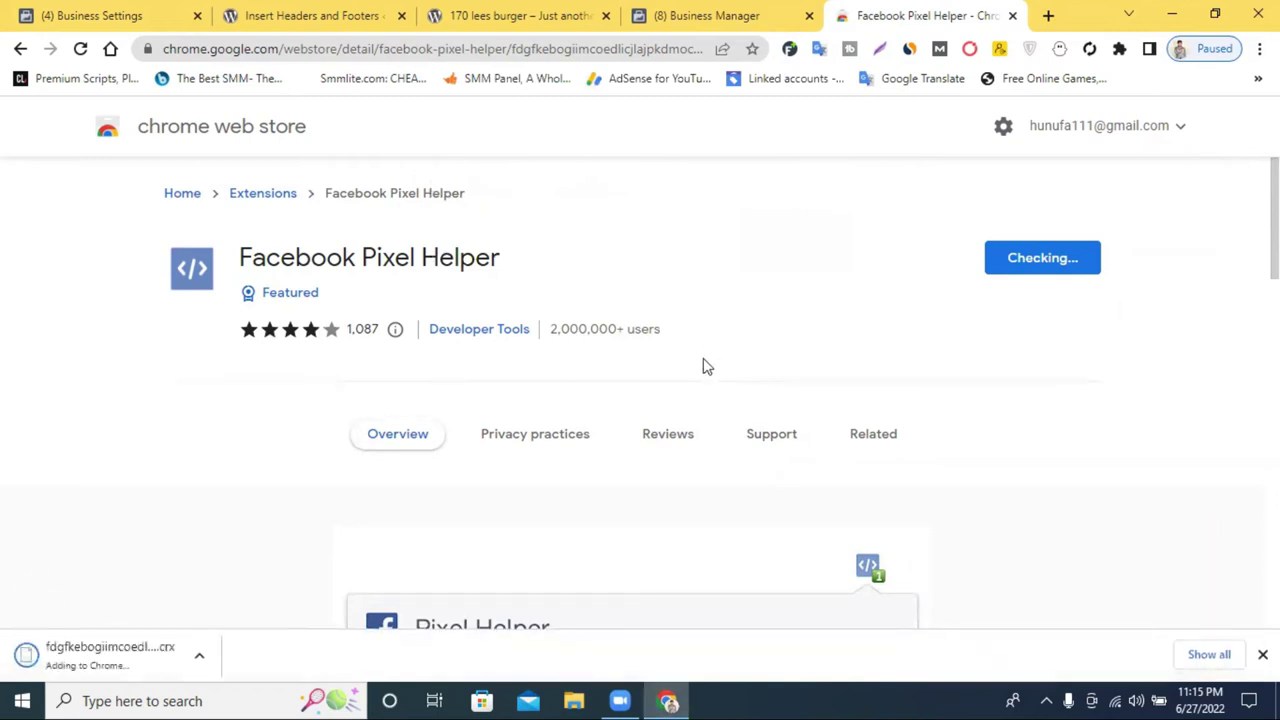
pyautogui.moveTo(550, 328); pyautogui.dragTo(622, 326)
pyautogui.click(736, 335)
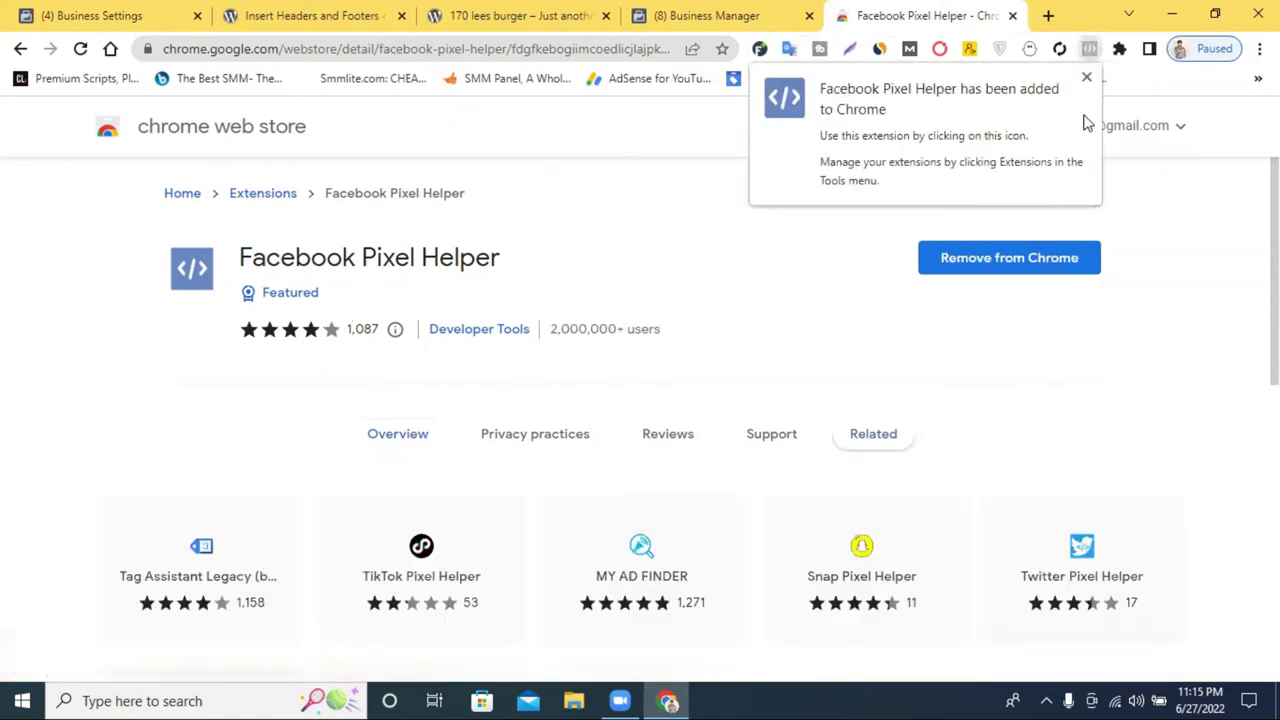
# Pin Facebook Pixel Helper so that it stays available beside the address bar.
pyautogui.click(1120, 50)
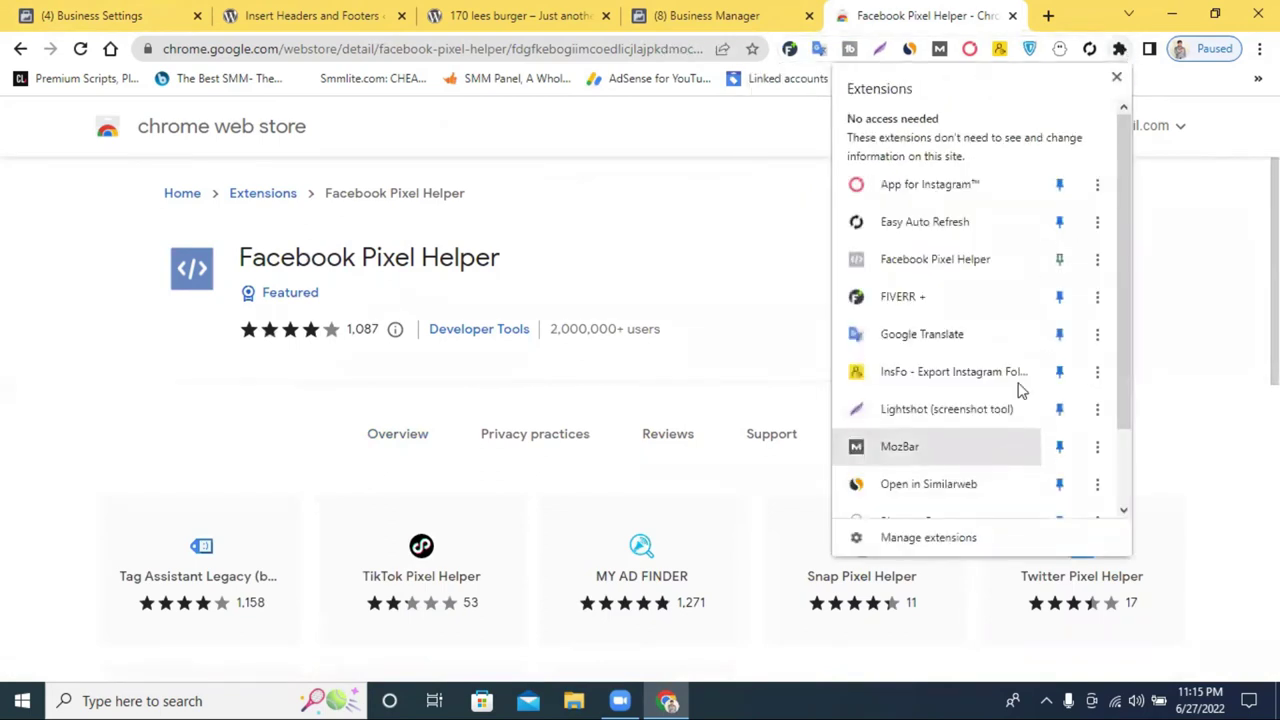
pyautogui.click(1062, 260)
pyautogui.click(1186, 251)
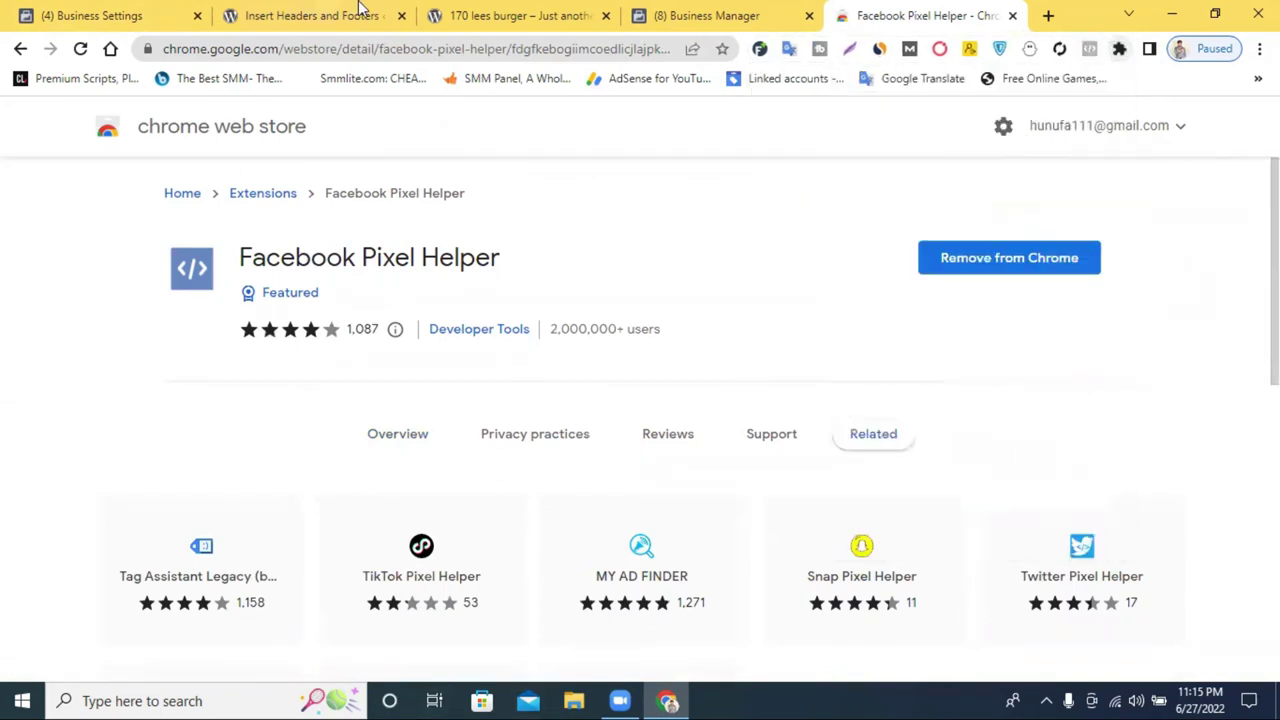
# Reload the 170 lees burger home page and inspect its pixel with Facebook Pixel Helper.
pyautogui.click(565, 12)
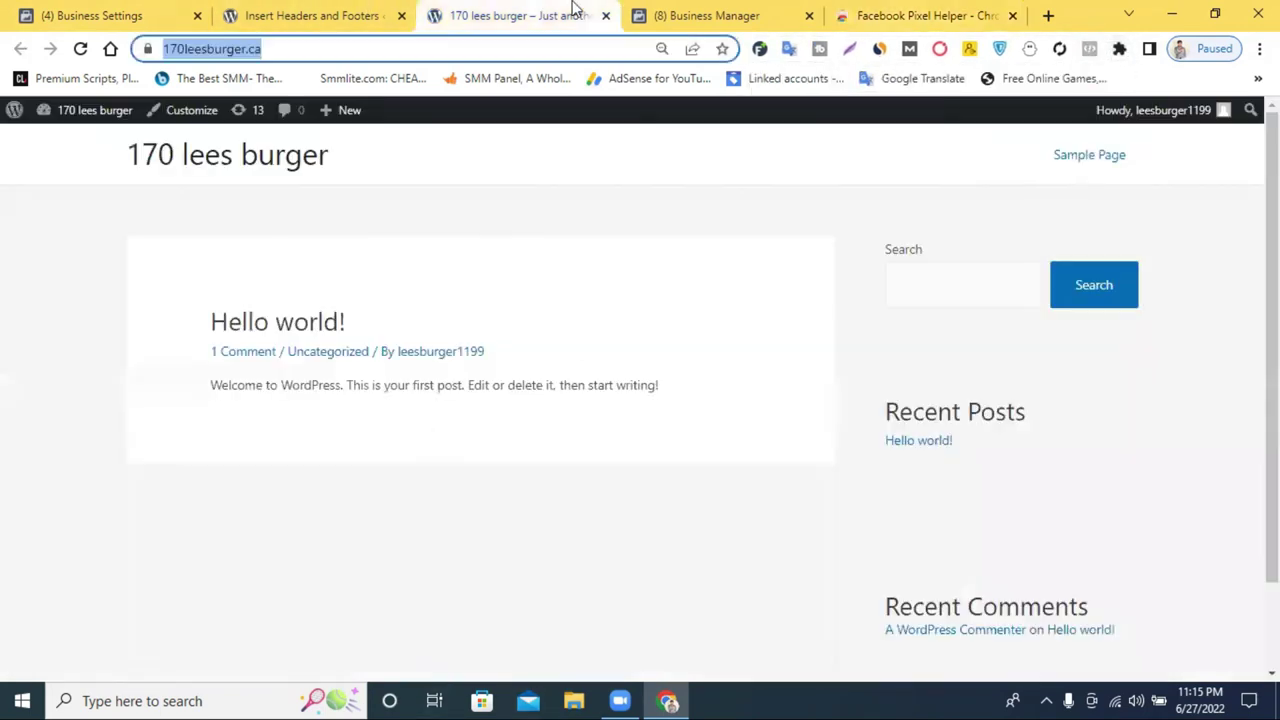
pyautogui.click(177, 150)
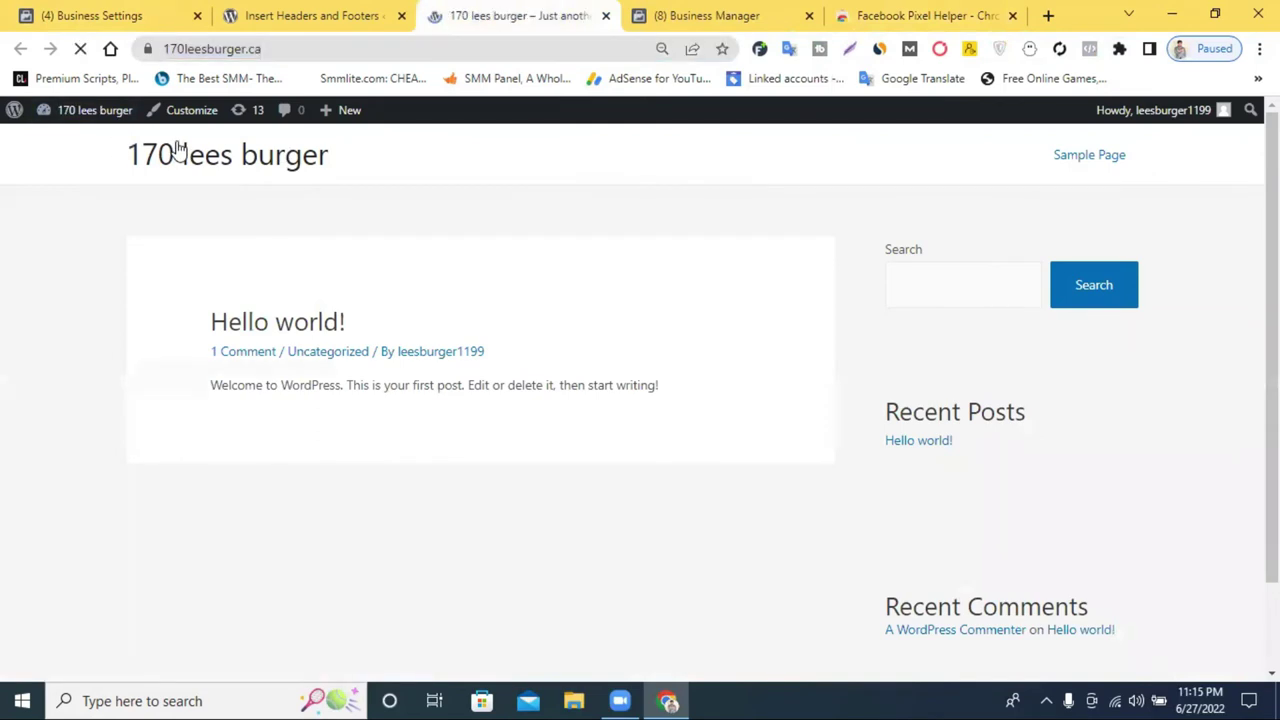
pyautogui.click(1090, 49)
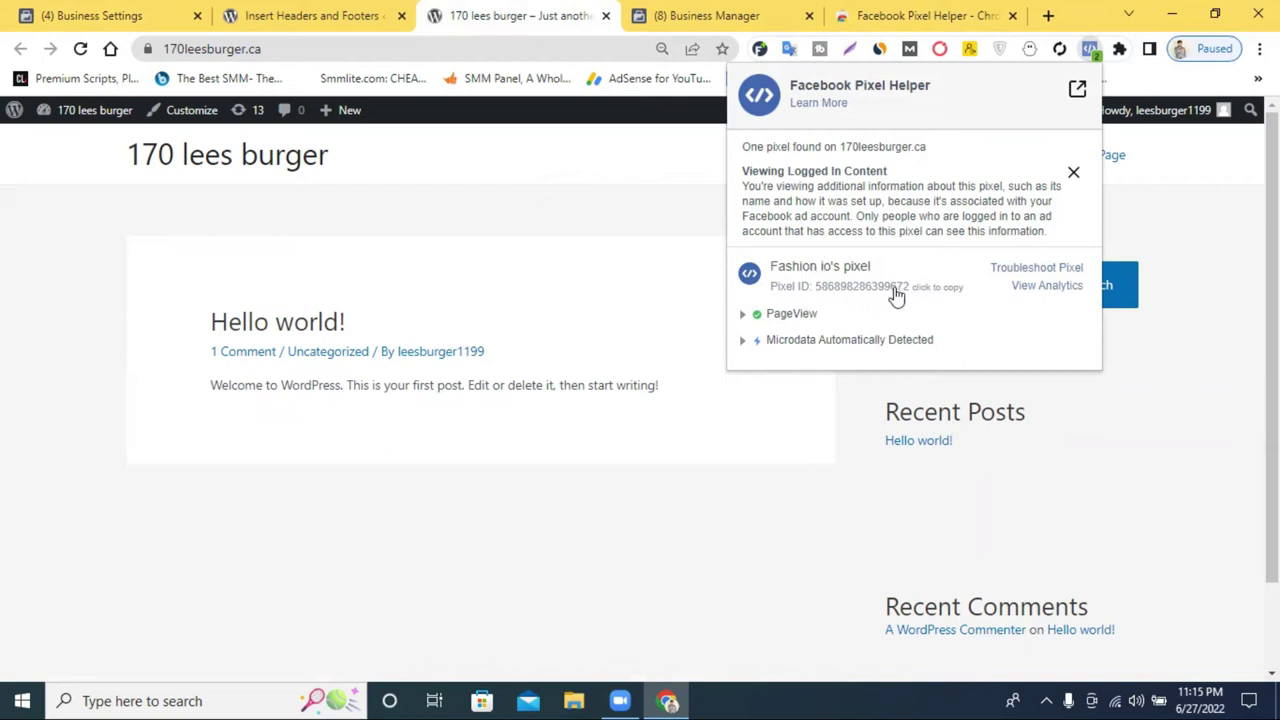
# Return to Business Settings and check the ID of Fashion io's pixel against the one detected on the site.
pyautogui.click(328, 12)
pyautogui.click(92, 15)
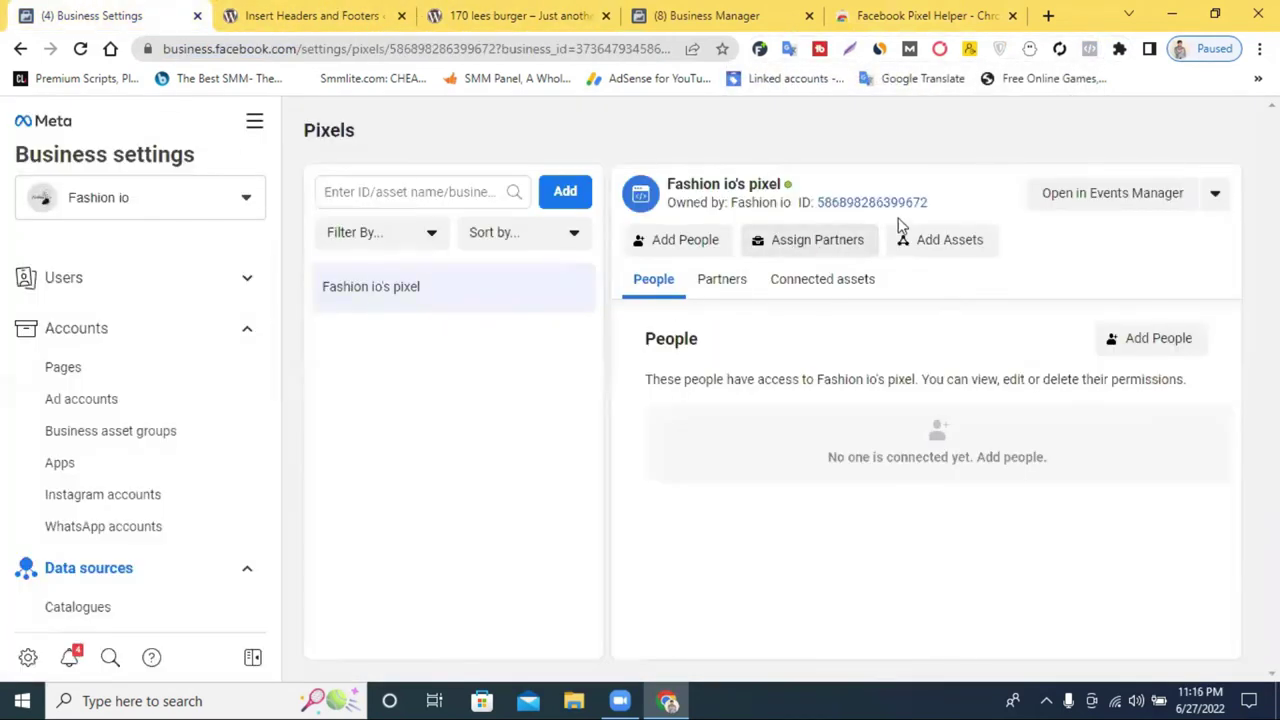
pyautogui.moveTo(940, 206); pyautogui.dragTo(922, 205)
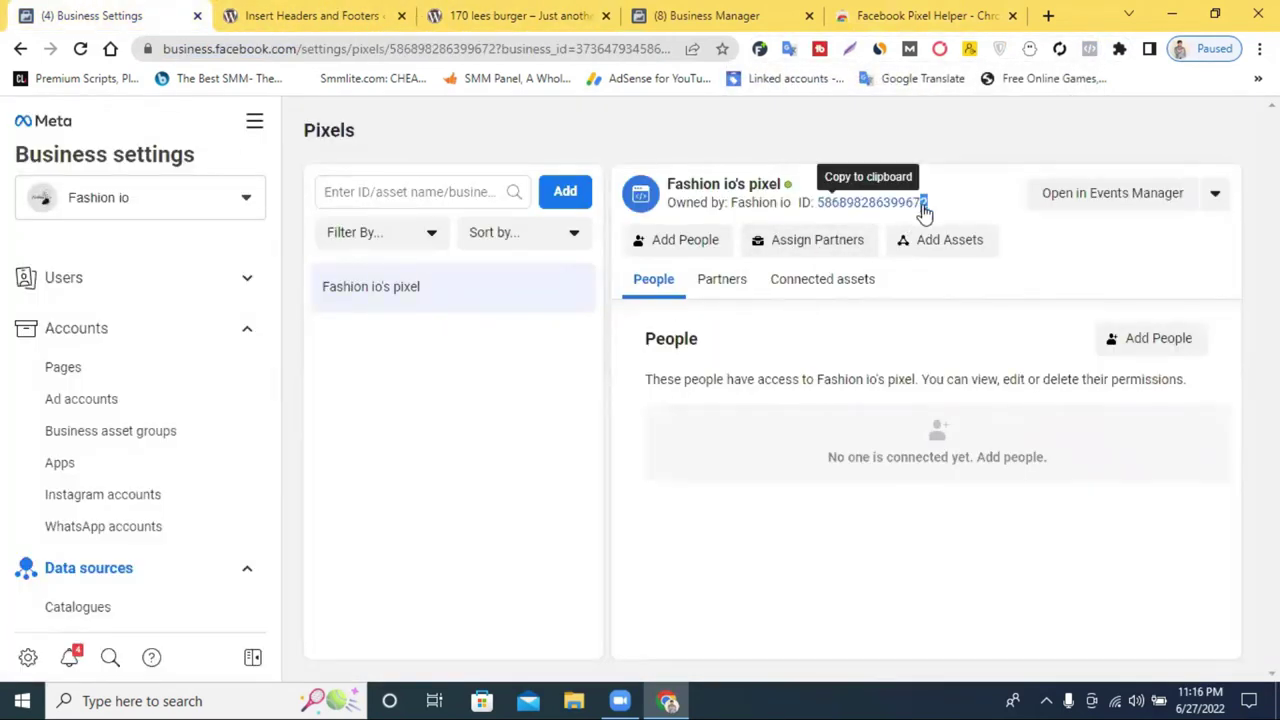
# Close the Chrome Web Store page of Facebook Pixel Helper.
pyautogui.click(723, 15)
pyautogui.click(505, 15)
pyautogui.click(950, 10)
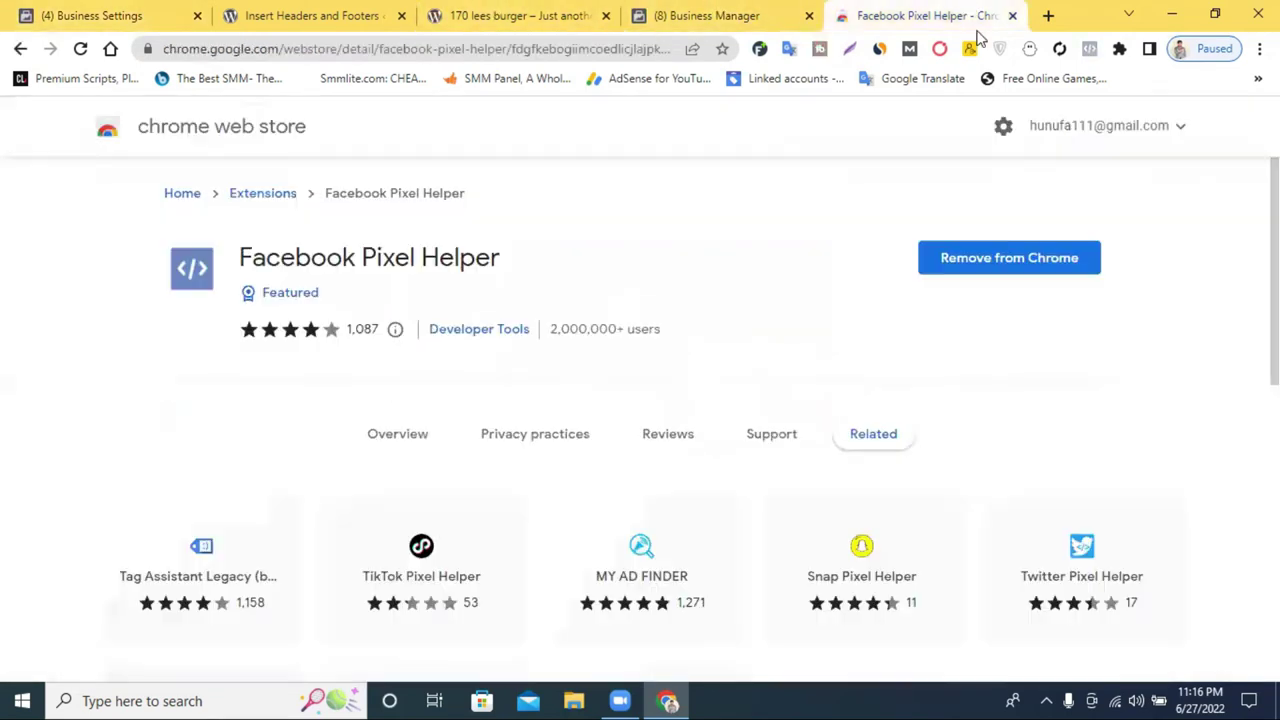
pyautogui.hotkey('ctrl', 'w')
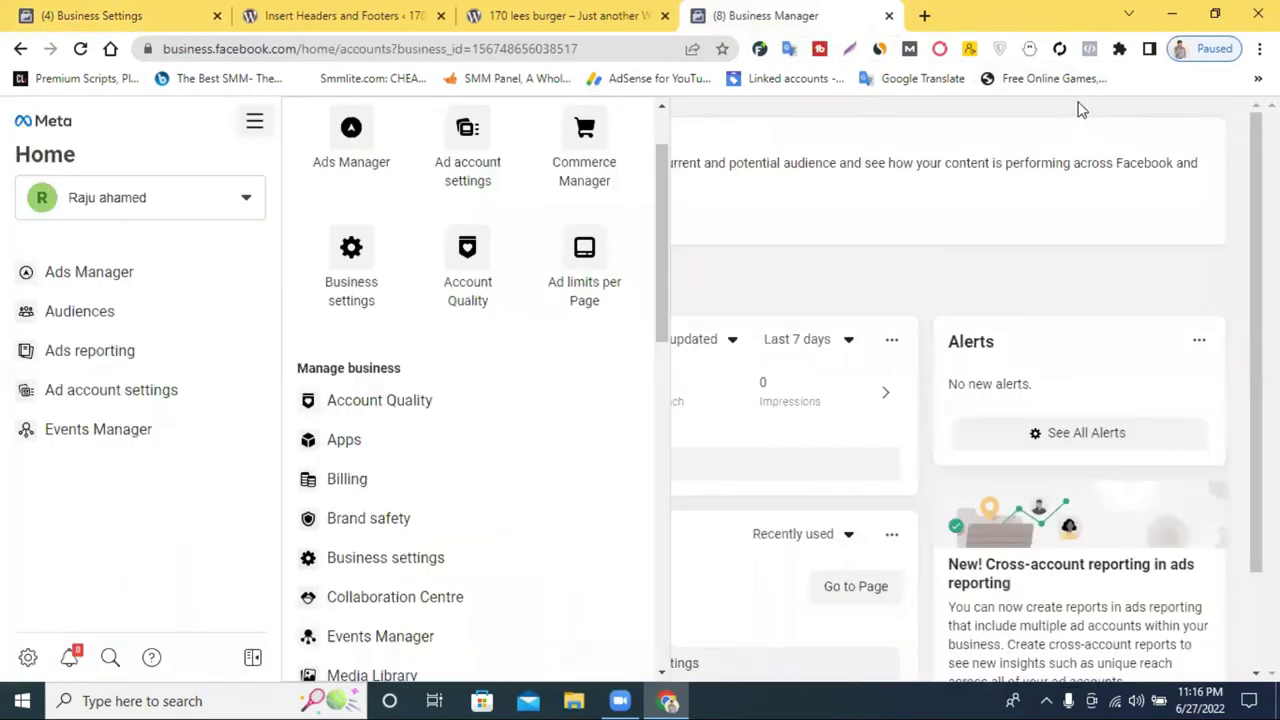
# Check the Business Manager page and the 170 lees burger site with Facebook Pixel Helper, dismissing the logged-in content notice.
pyautogui.click(1089, 48)
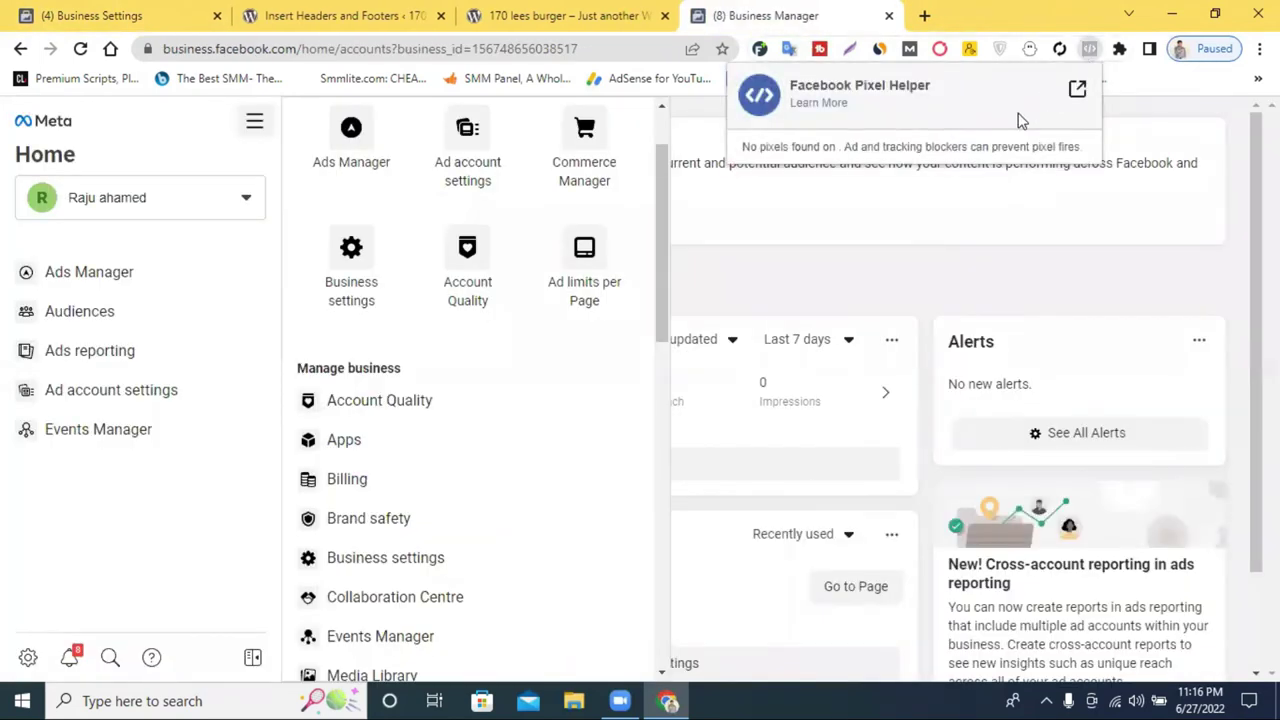
pyautogui.click(560, 15)
pyautogui.click(1089, 48)
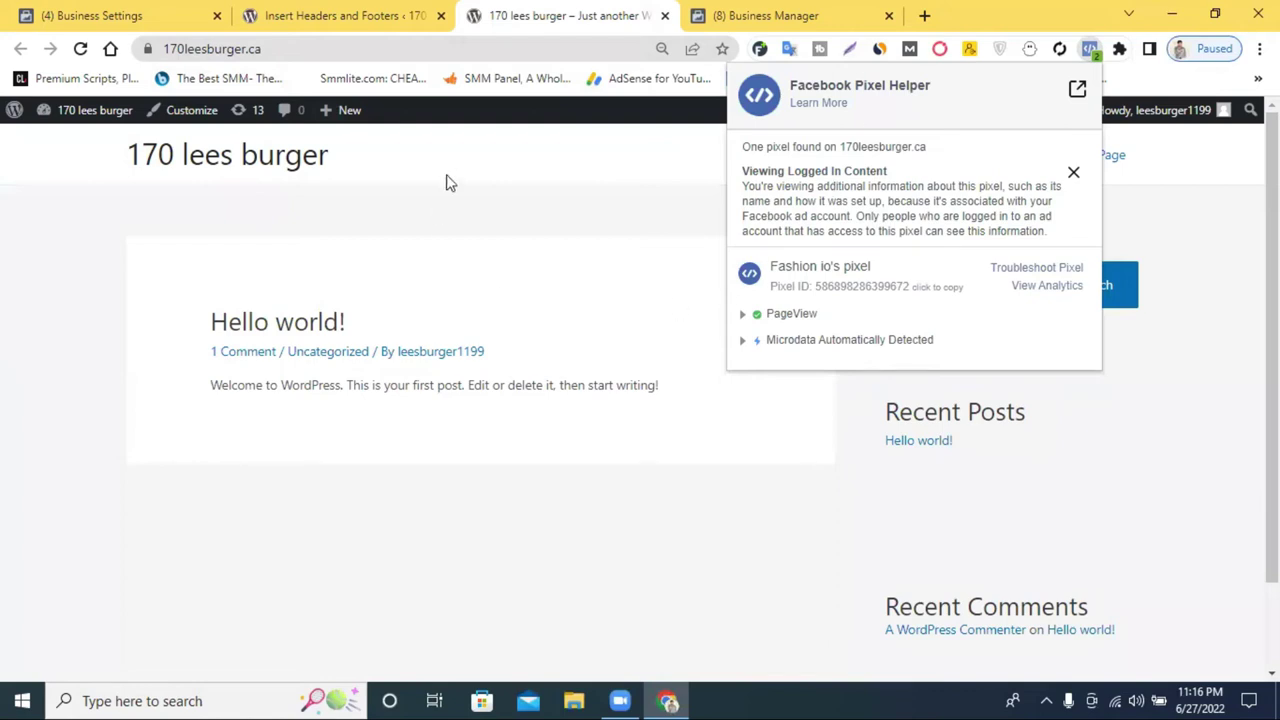
pyautogui.click(1073, 173)
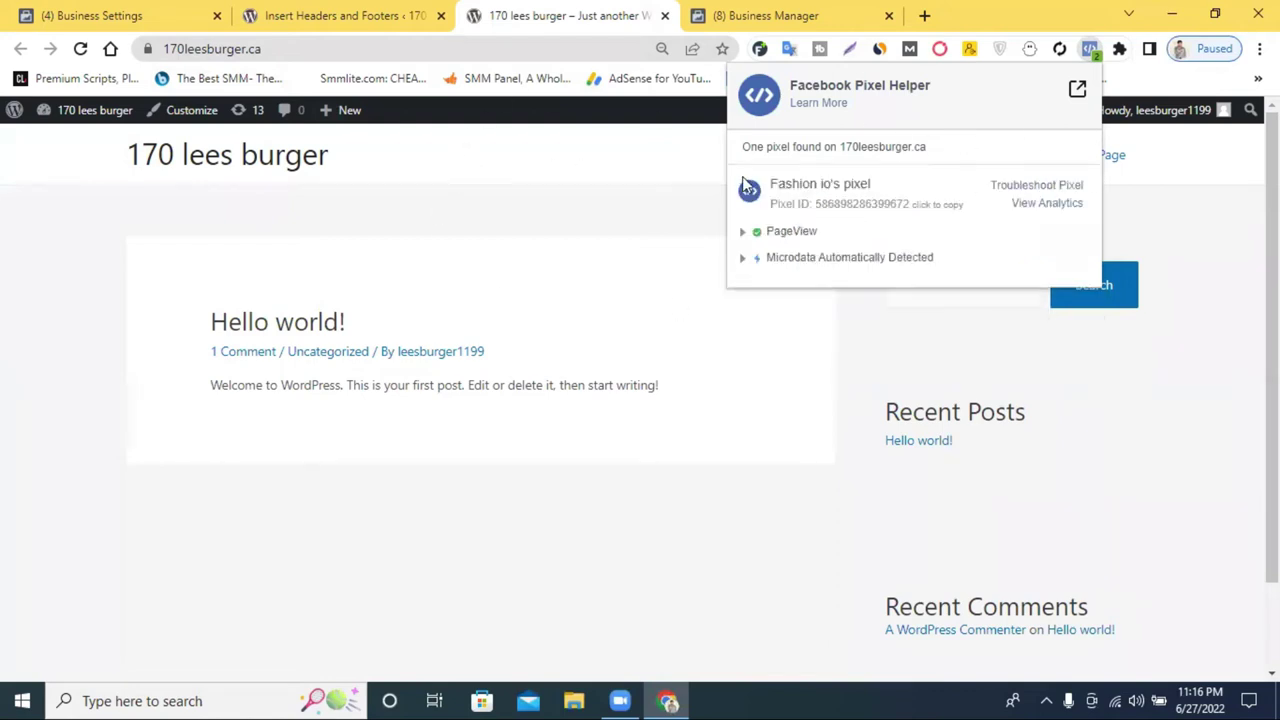
pyautogui.click(590, 156)
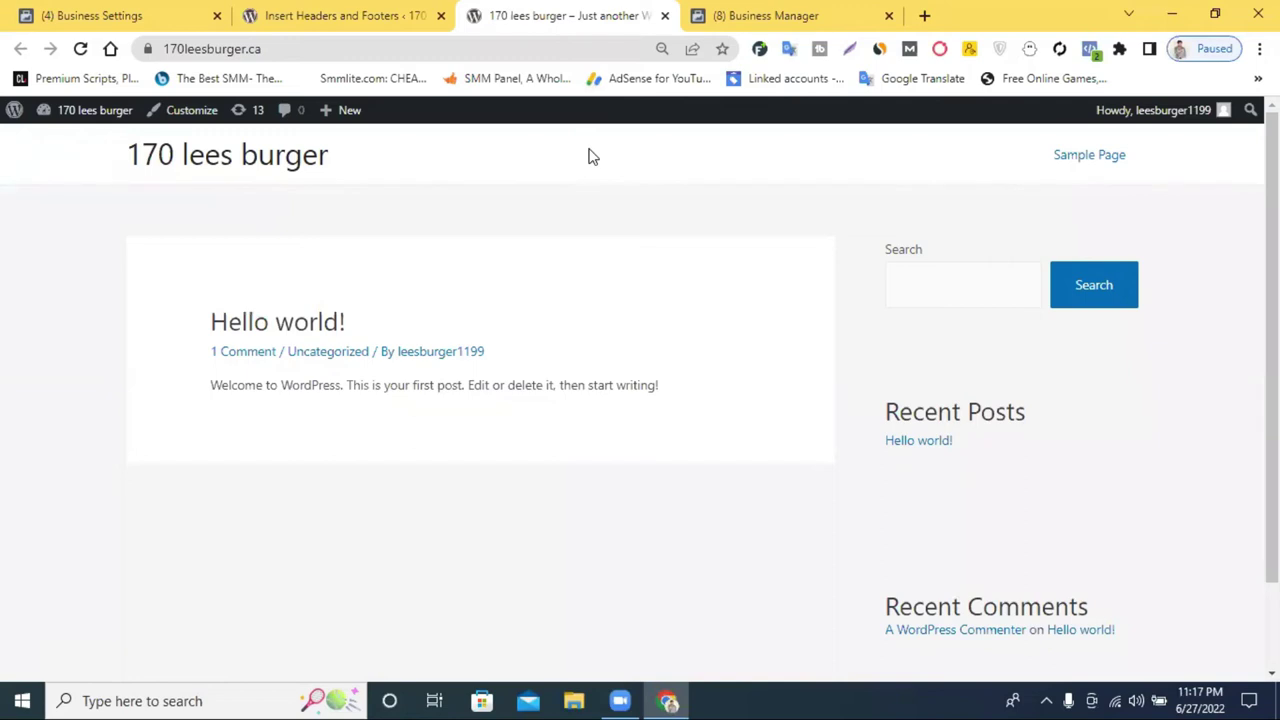
# Return to the Insert Headers and Footers settings to review the Meta Pixel code in the header scripts.
pyautogui.click(395, 15)
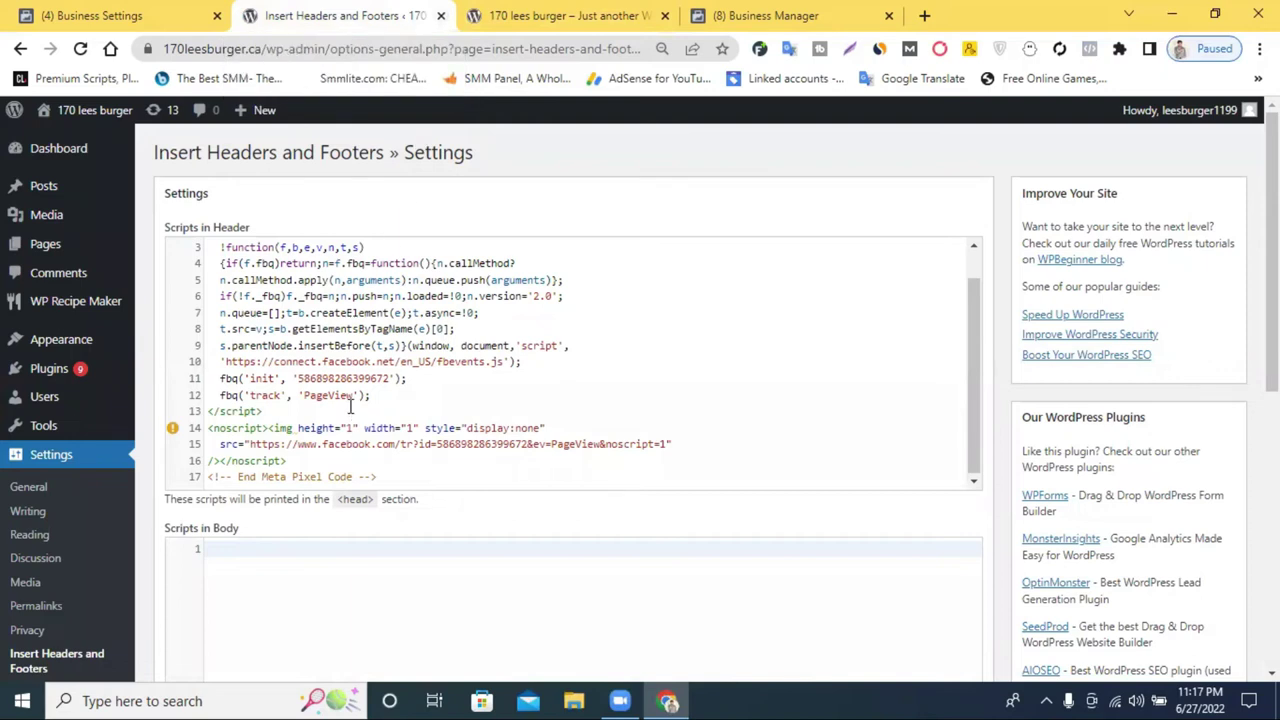
pyautogui.scroll(1, 350, 410)
pyautogui.scroll(-1, 350, 410)
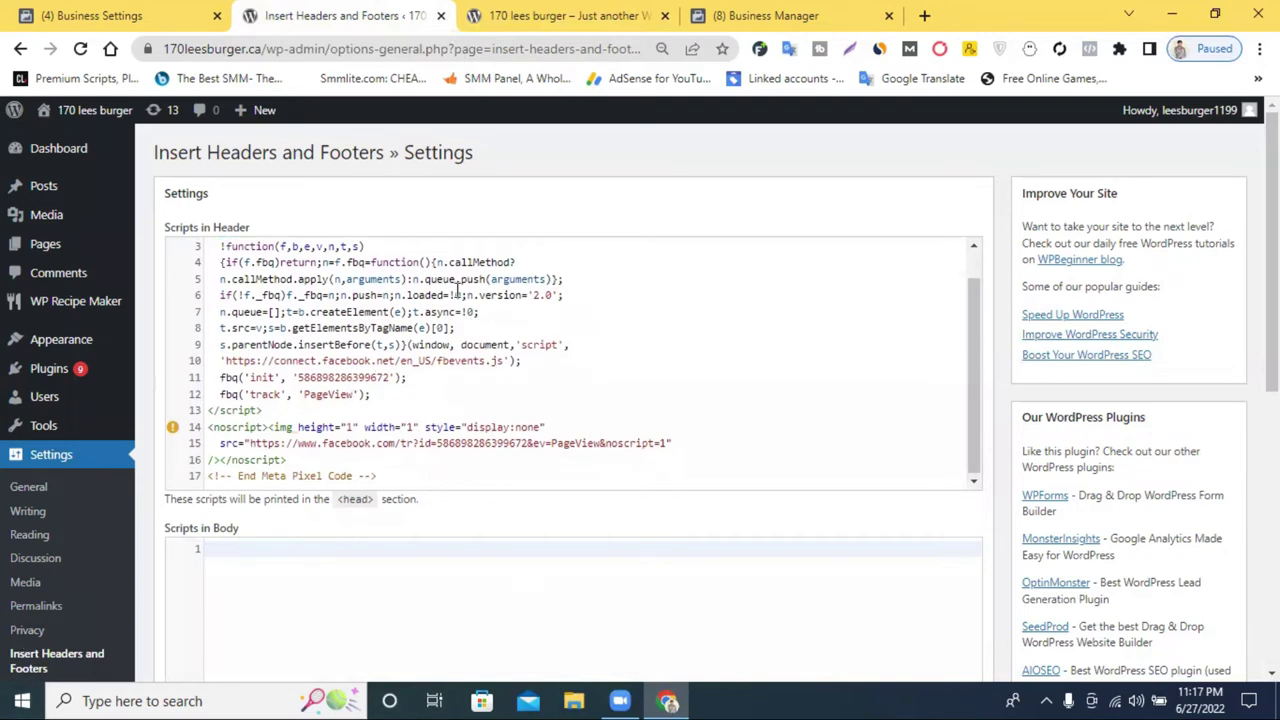
pyautogui.scroll(1, 455, 360)
pyautogui.scroll(-1, 450, 365)
pyautogui.moveTo(261, 50); pyautogui.dragTo(162, 51)
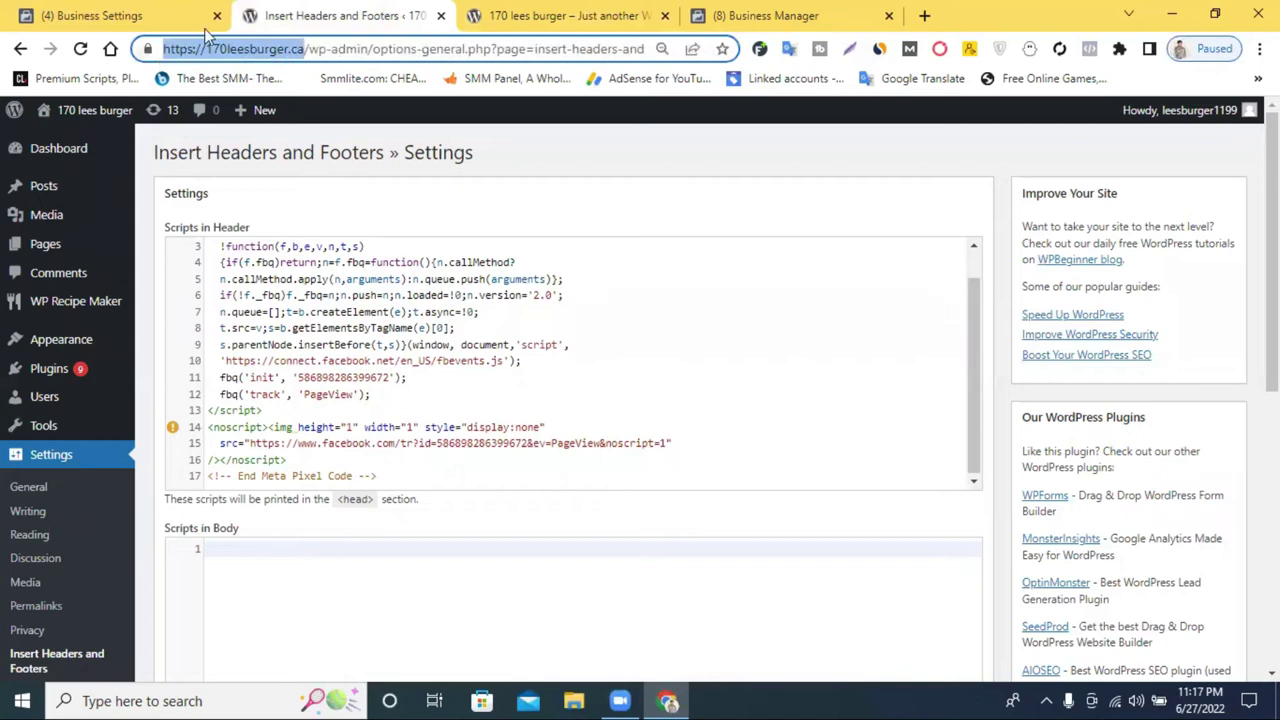
pyautogui.rightClick(224, 57)
pyautogui.click(317, 156)
pyautogui.hotkey('ctrl', 't')
pyautogui.rightClick(546, 48)
pyautogui.click(628, 193)
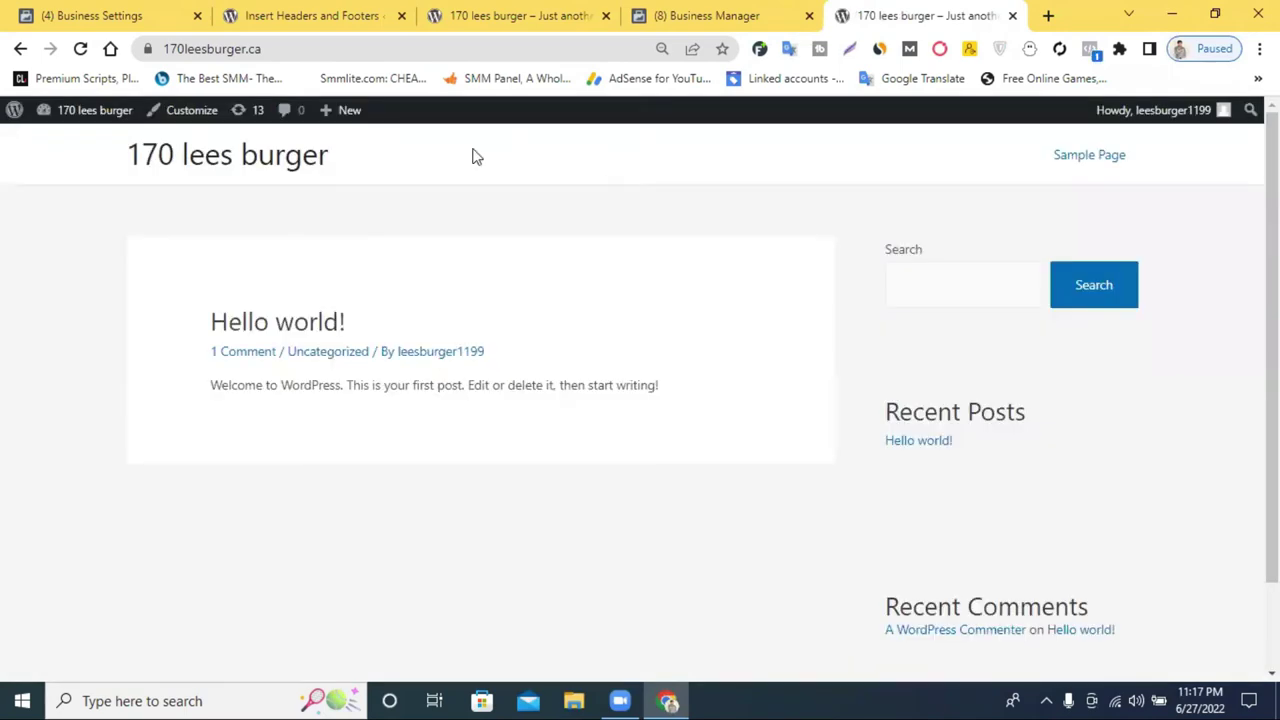
# Extend the site address with /wp-admin and load the WordPress dashboard.
pyautogui.click(279, 49)
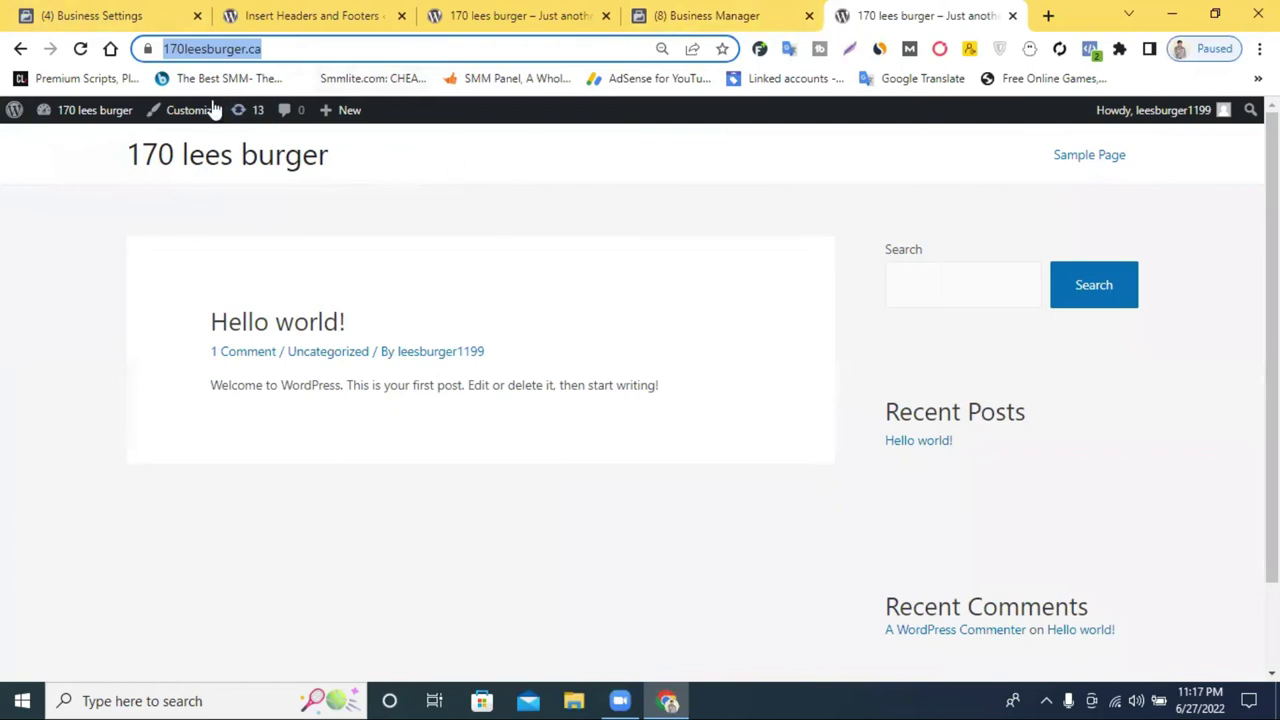
pyautogui.click(311, 48)
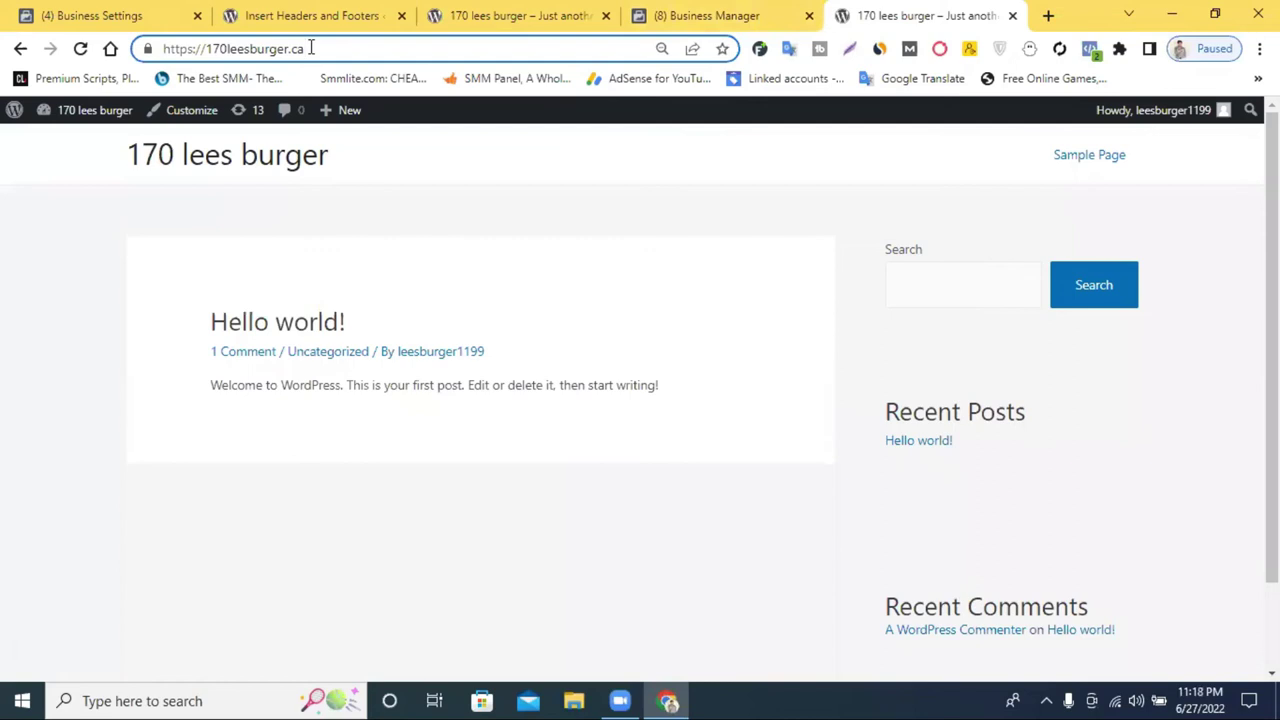
pyautogui.write('/')
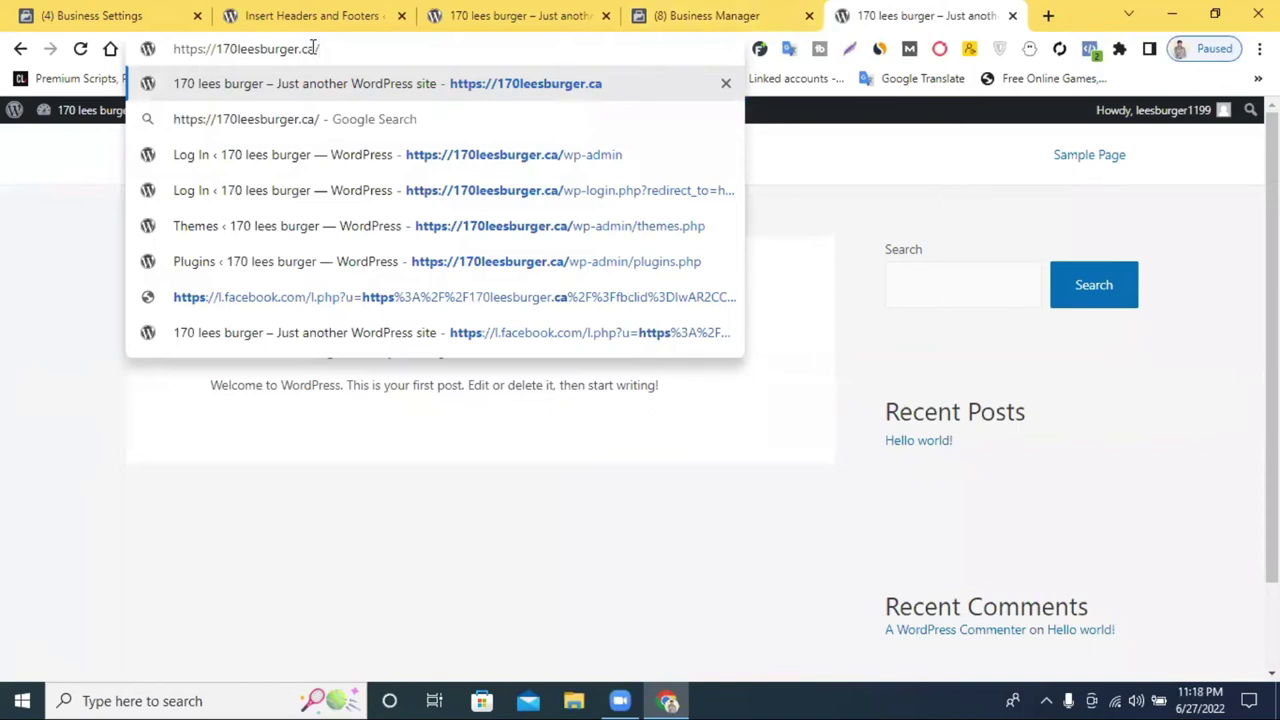
pyautogui.write('wp')
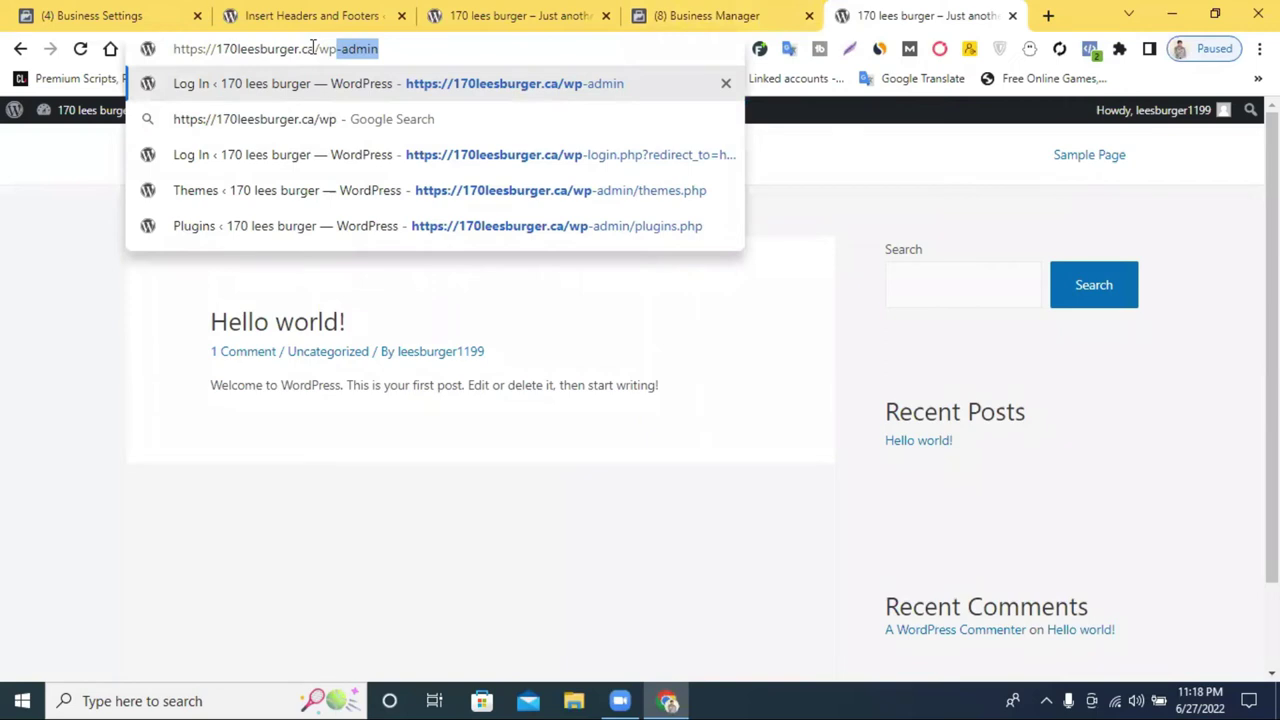
pyautogui.write('-a')
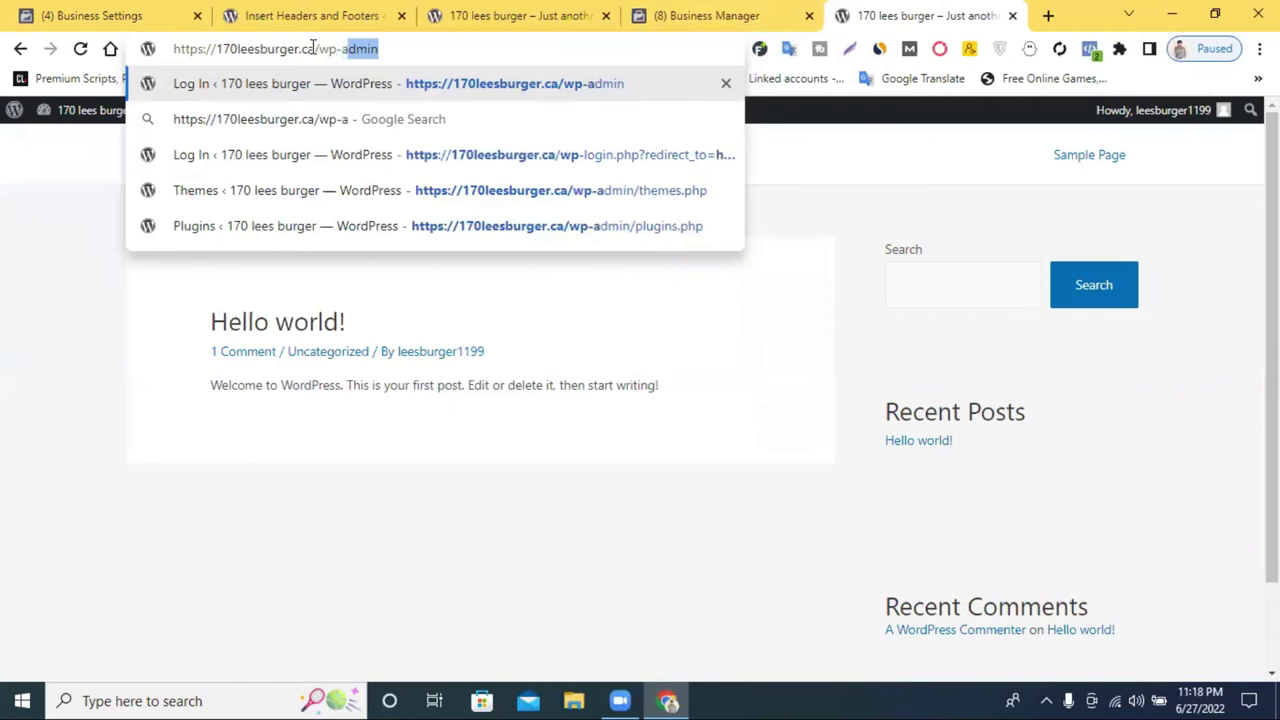
pyautogui.write('dmin')
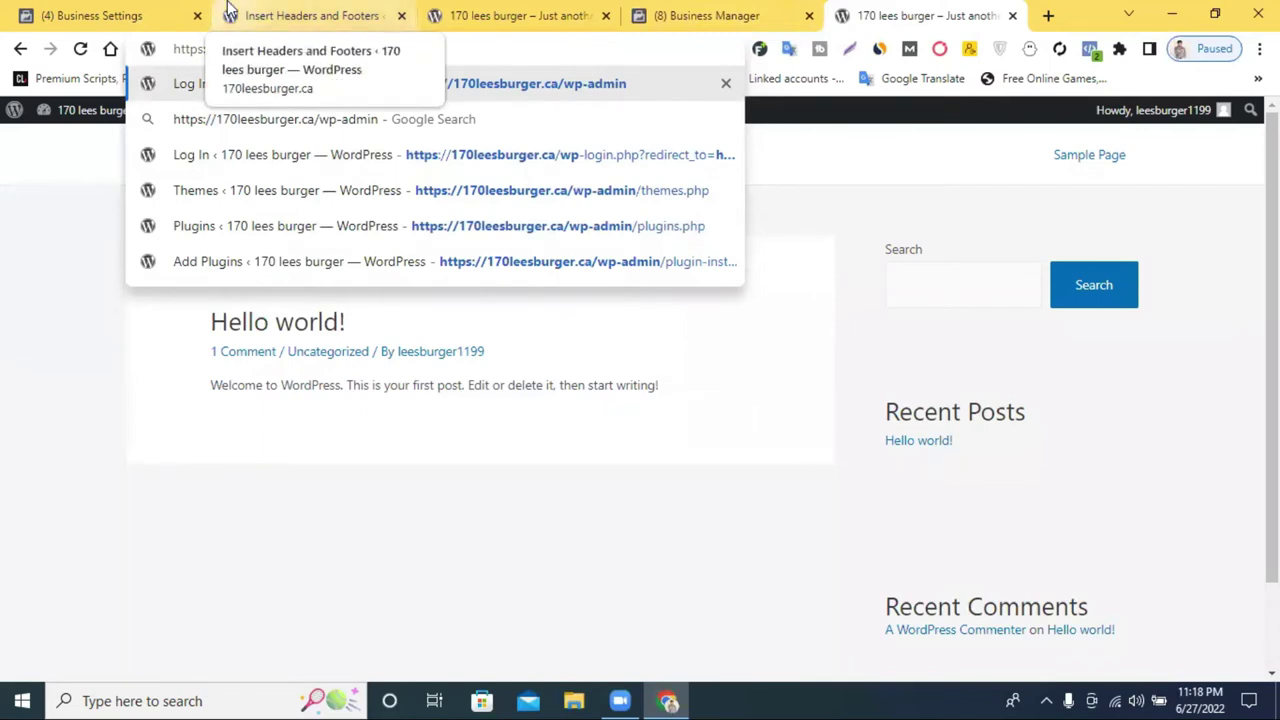
pyautogui.press('Return')
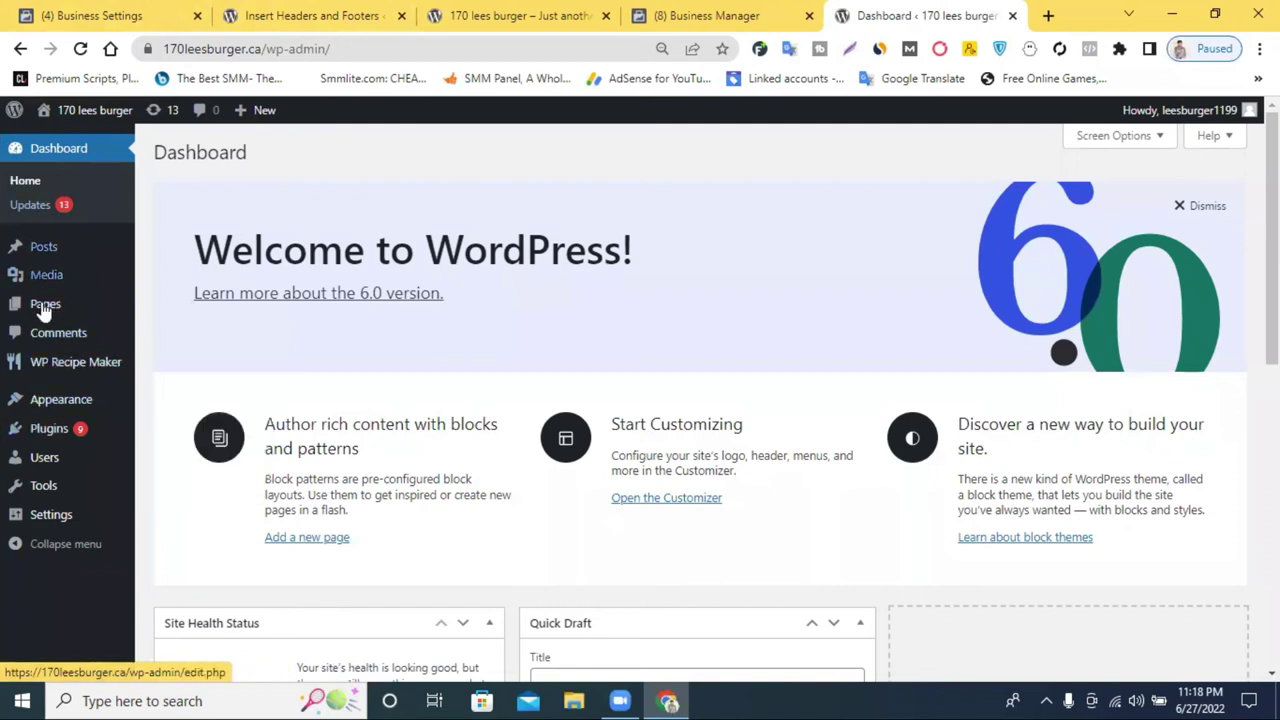
pyautogui.moveTo(45, 438)
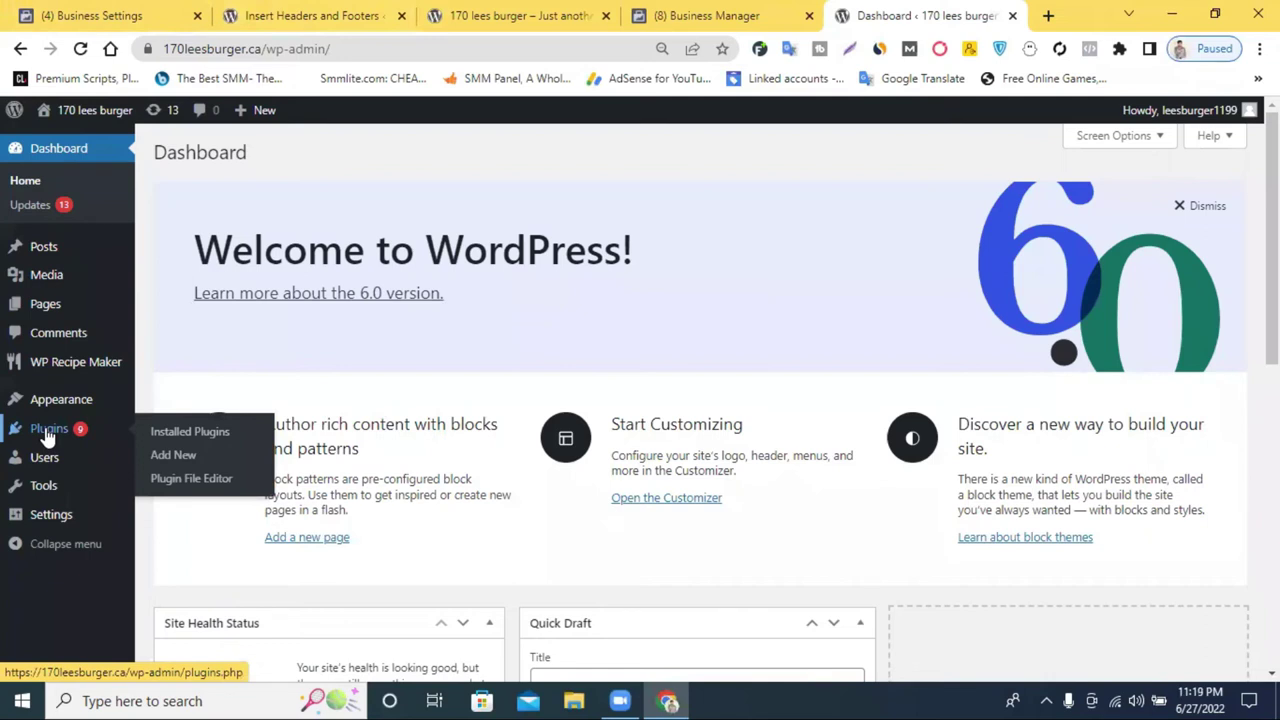
pyautogui.moveTo(93, 380)
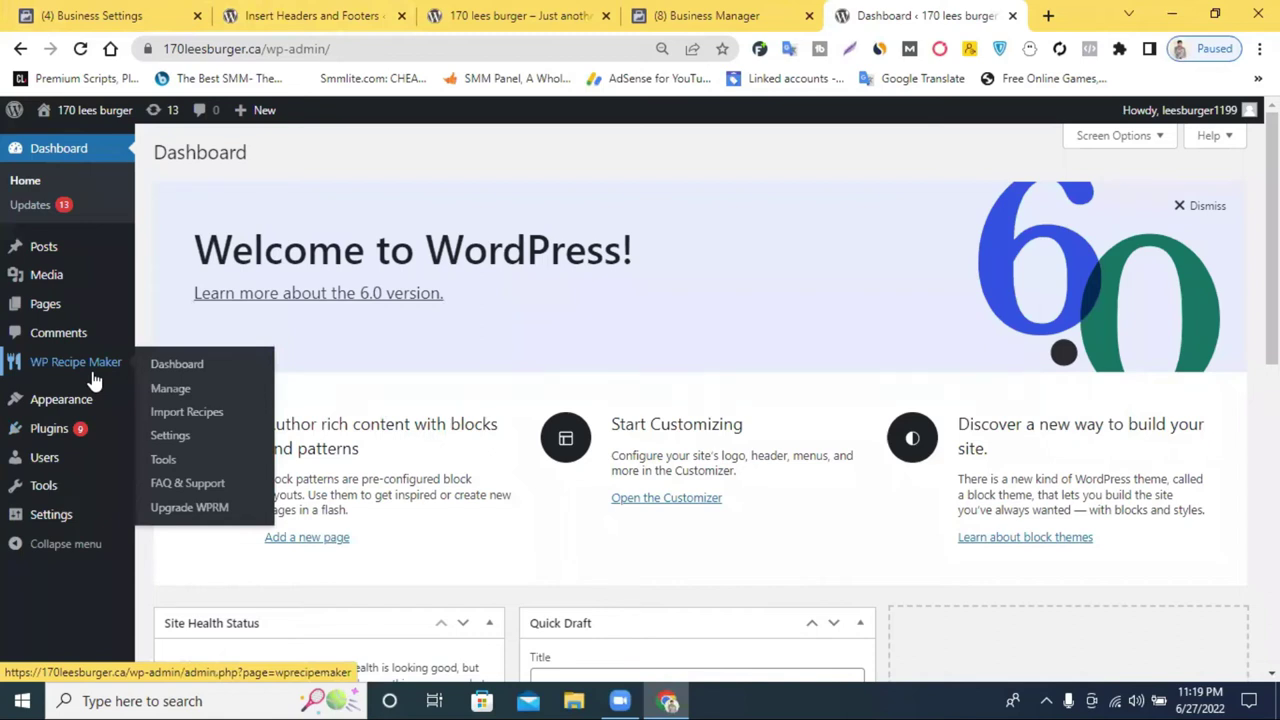
pyautogui.click(500, 15)
pyautogui.click(905, 12)
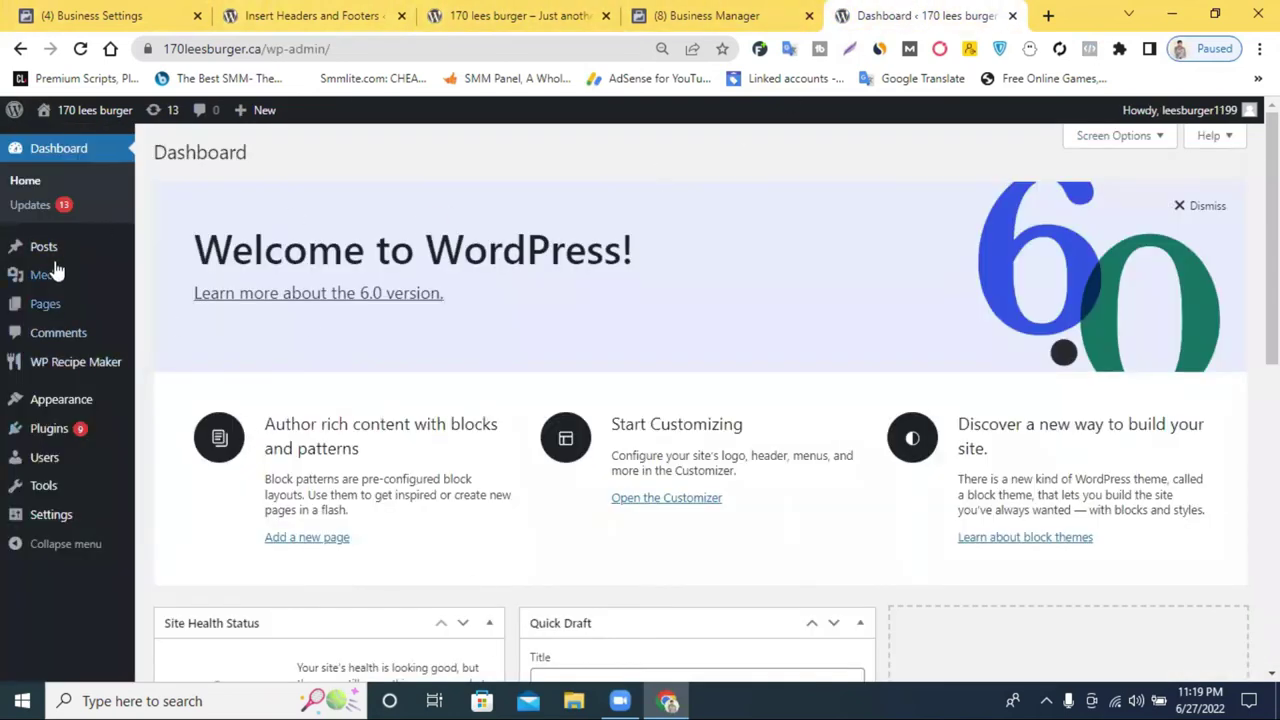
pyautogui.moveTo(42, 378)
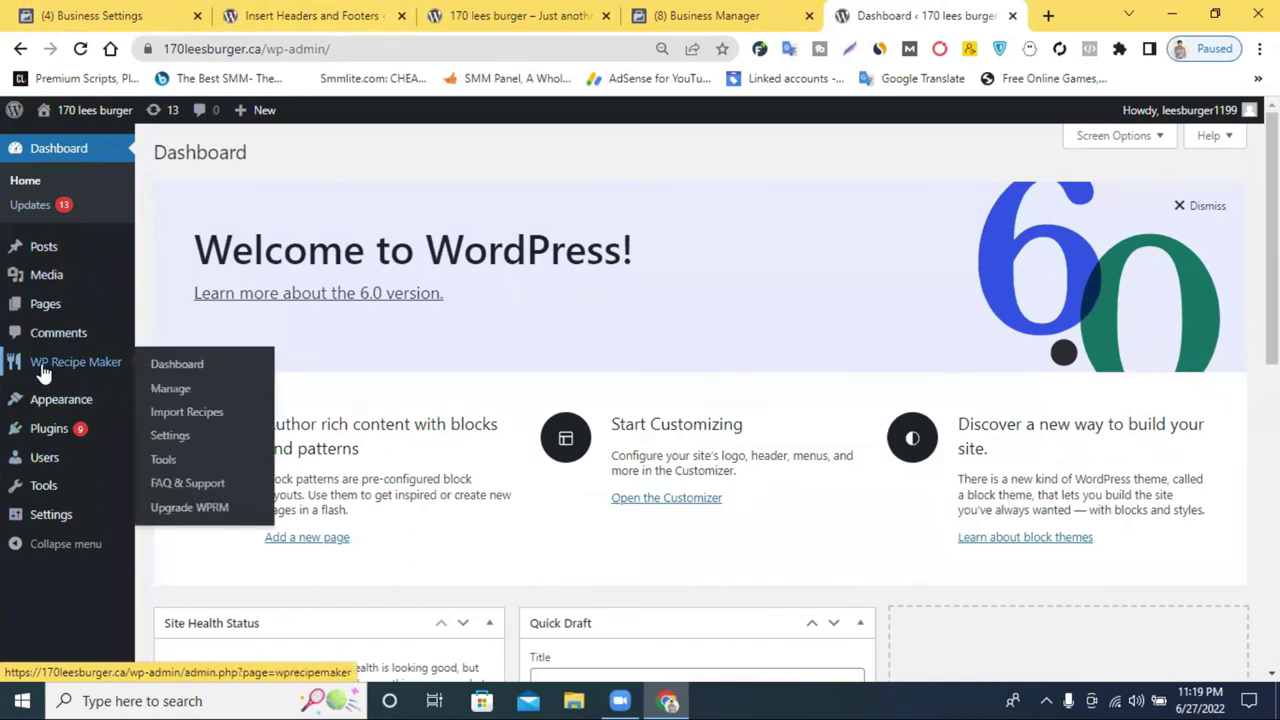
pyautogui.moveTo(60, 405)
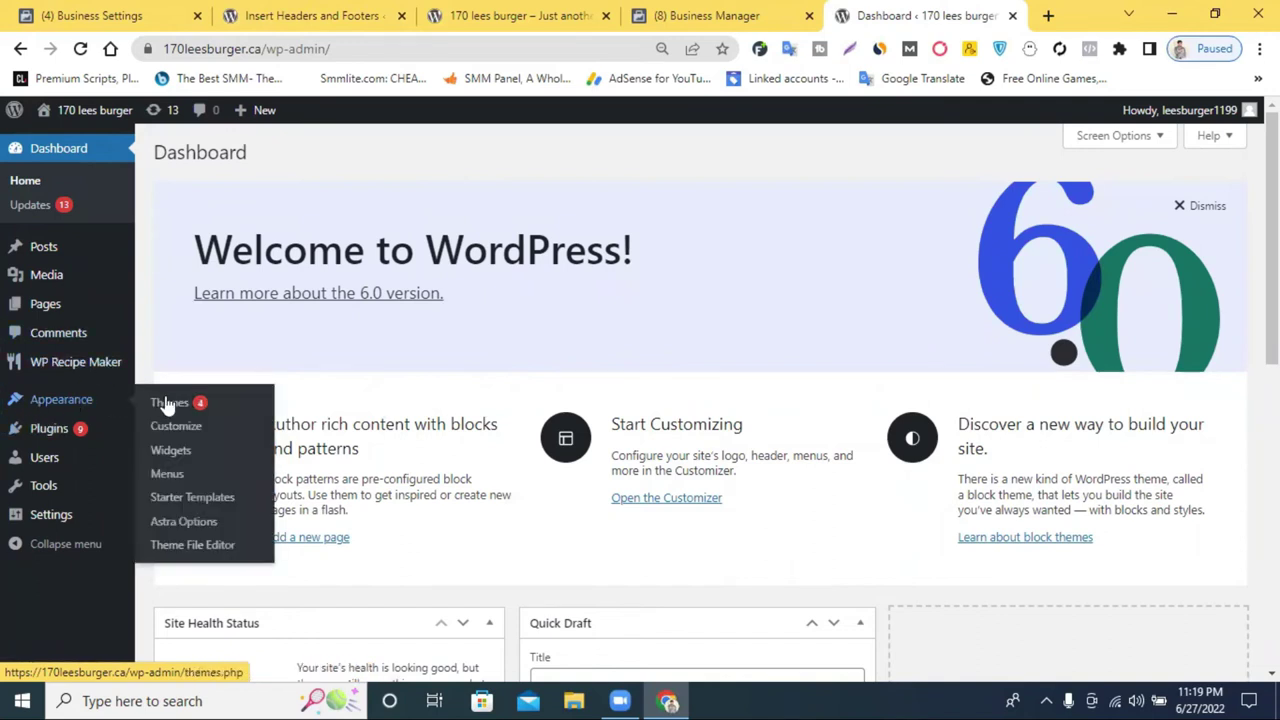
# View the site's installed plugins and go on to adding a new plugin.
pyautogui.click(50, 430)
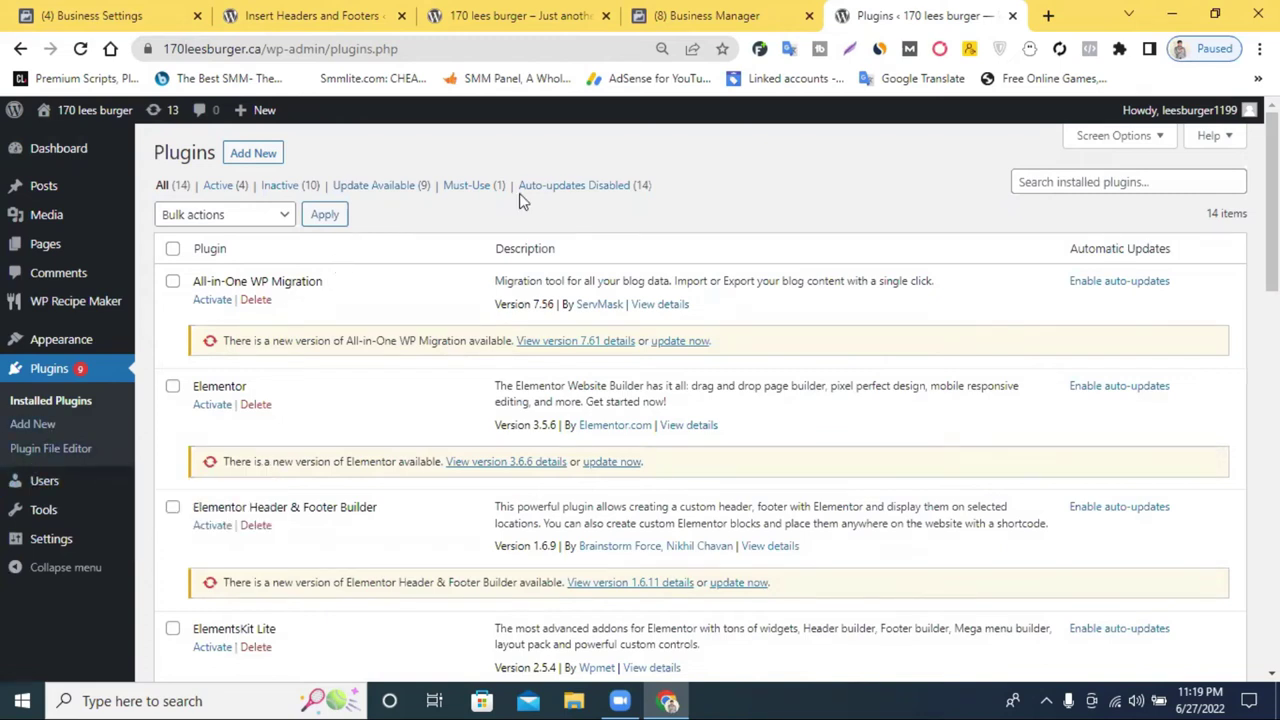
pyautogui.scroll(-2, 503, 206)
pyautogui.scroll(2, 503, 209)
pyautogui.click(242, 160)
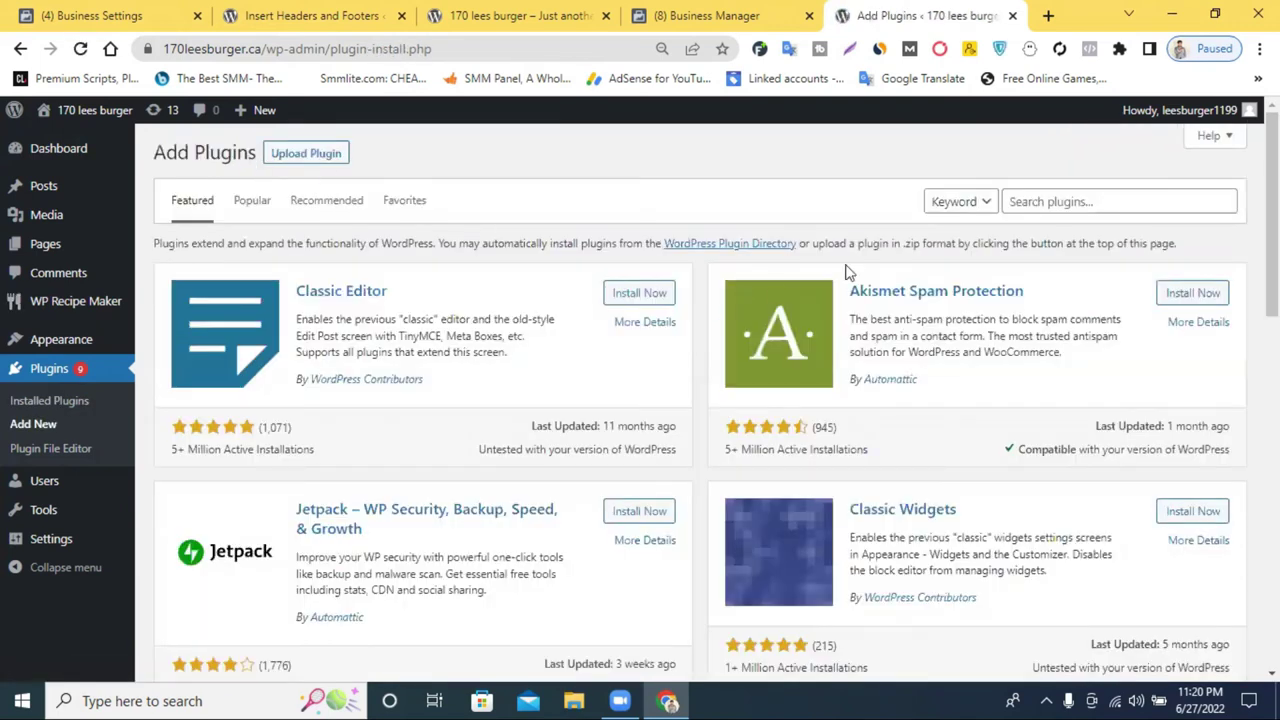
# Search the WordPress plugin directory for "header".
pyautogui.click(1048, 201)
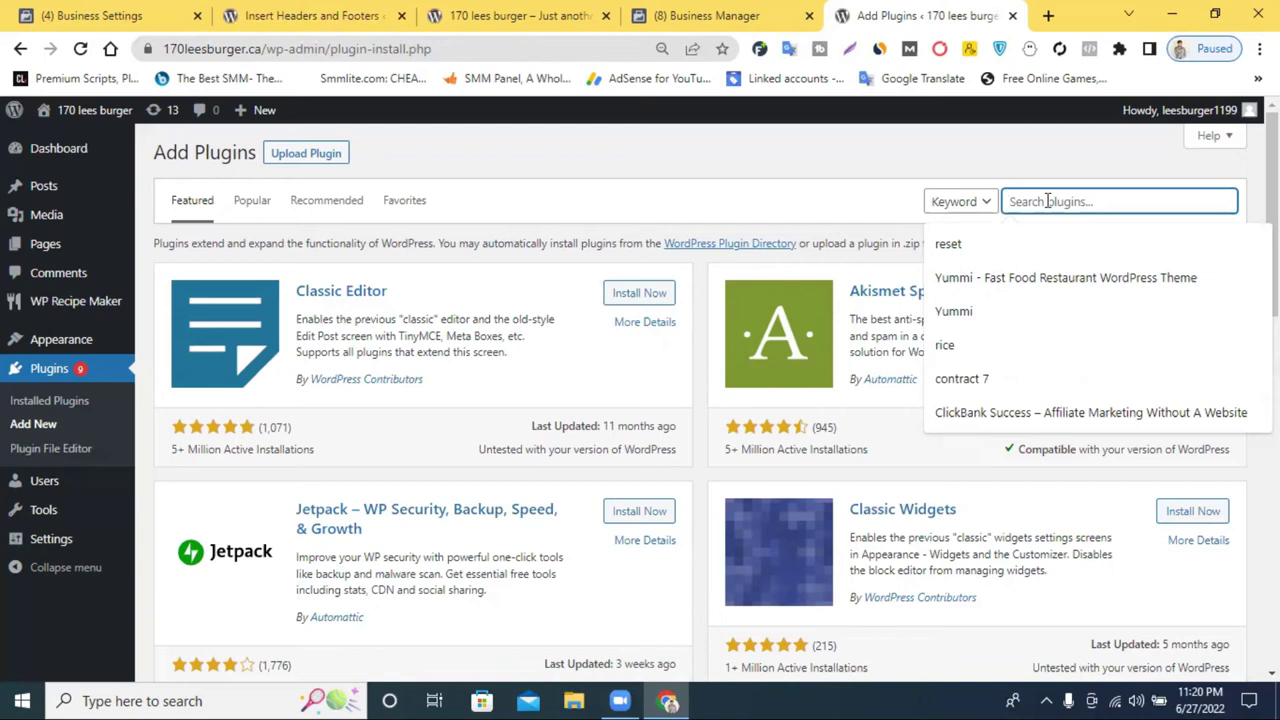
pyautogui.write('he')
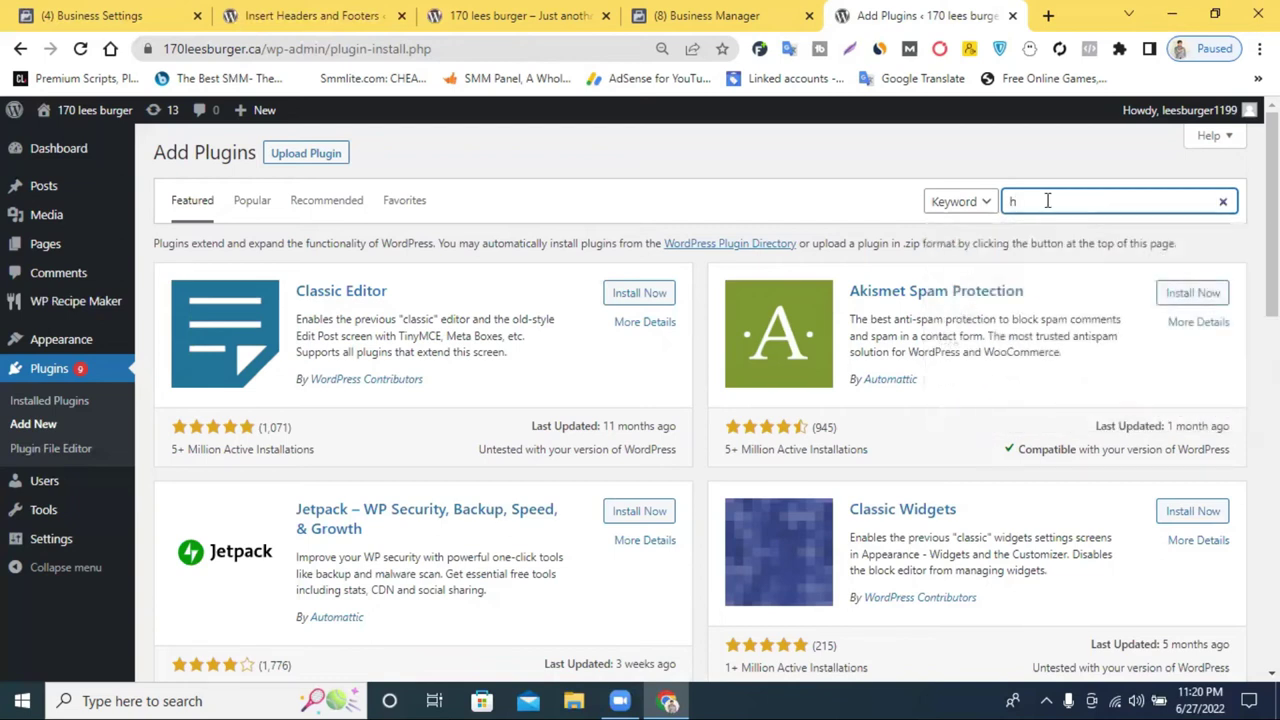
pyautogui.write('ader')
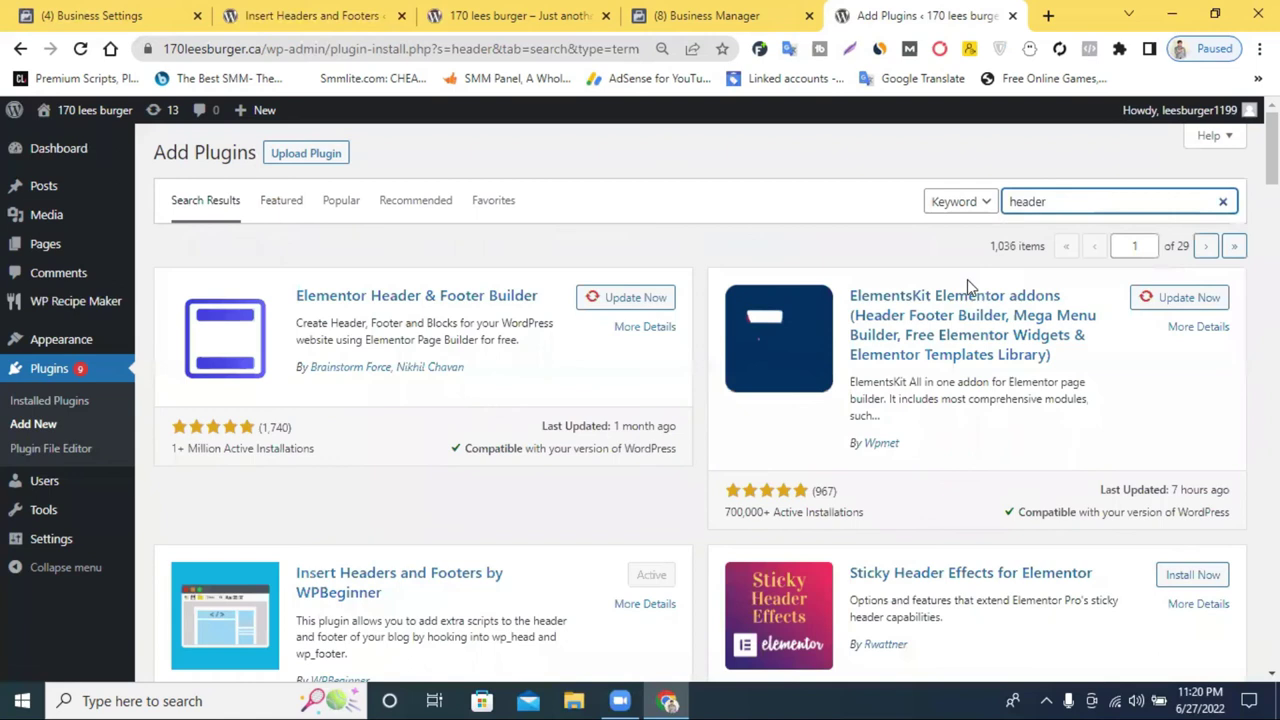
# Look through the header plugin results, including Insert Headers and Footers by WPBeginner and other header and footer code plugins.
pyautogui.scroll(-2, 335, 305)
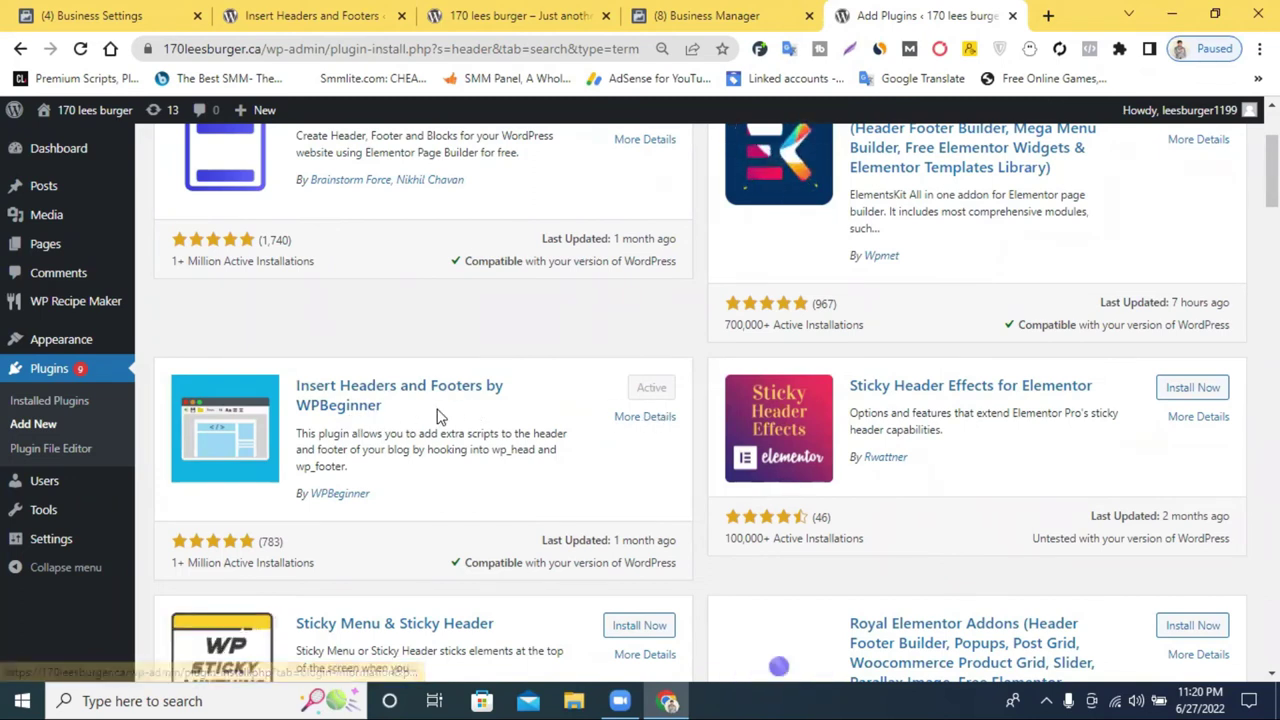
pyautogui.scroll(-3, 437, 417)
pyautogui.scroll(-7, 440, 413)
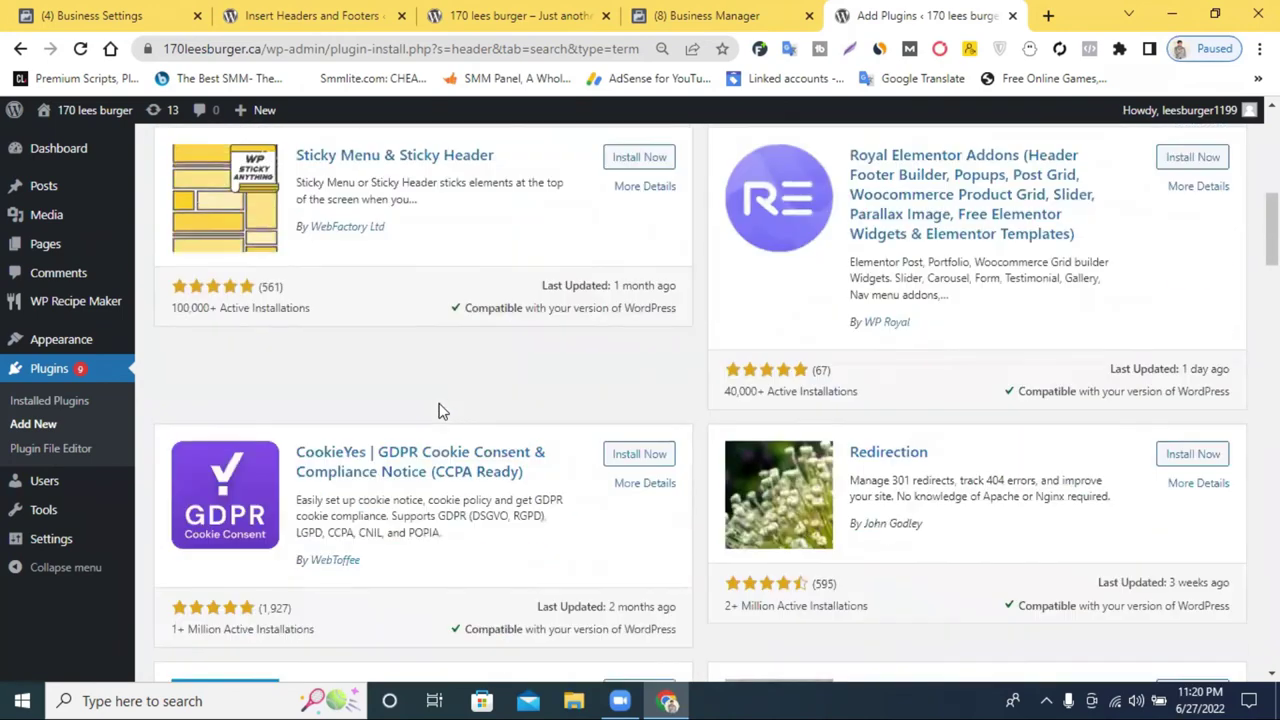
pyautogui.scroll(-10, 437, 415)
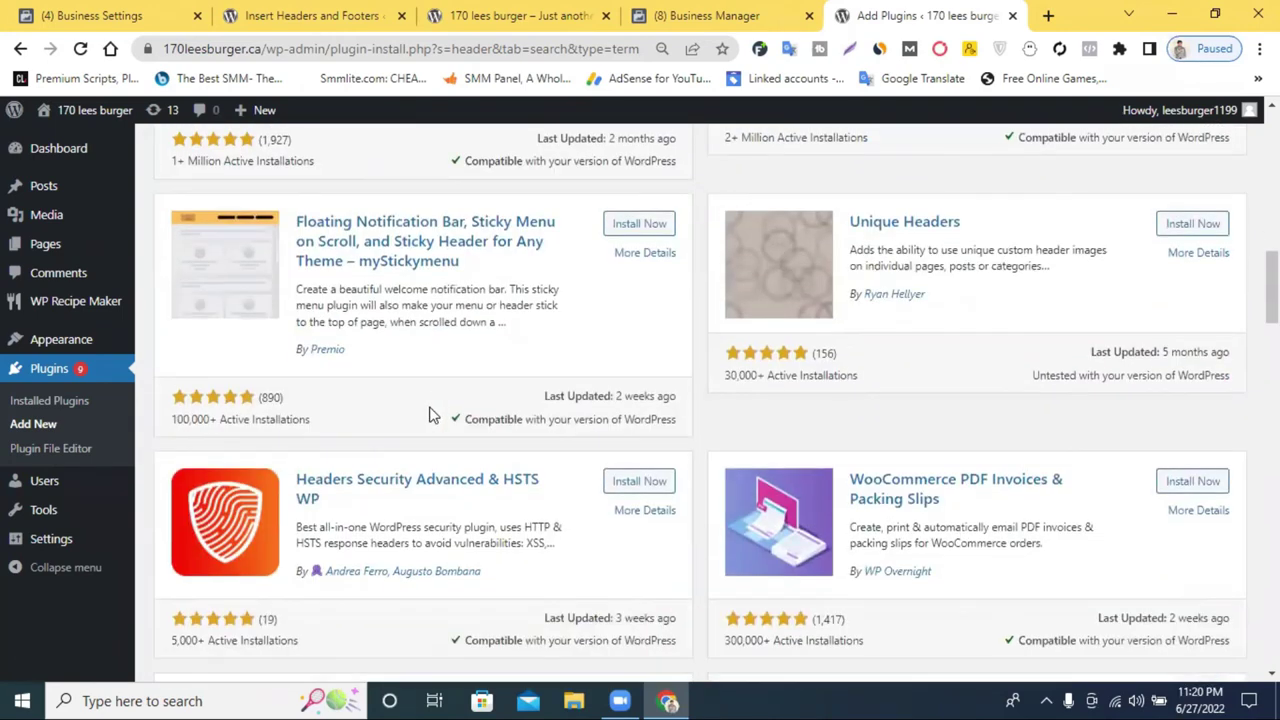
pyautogui.scroll(5, 449, 360)
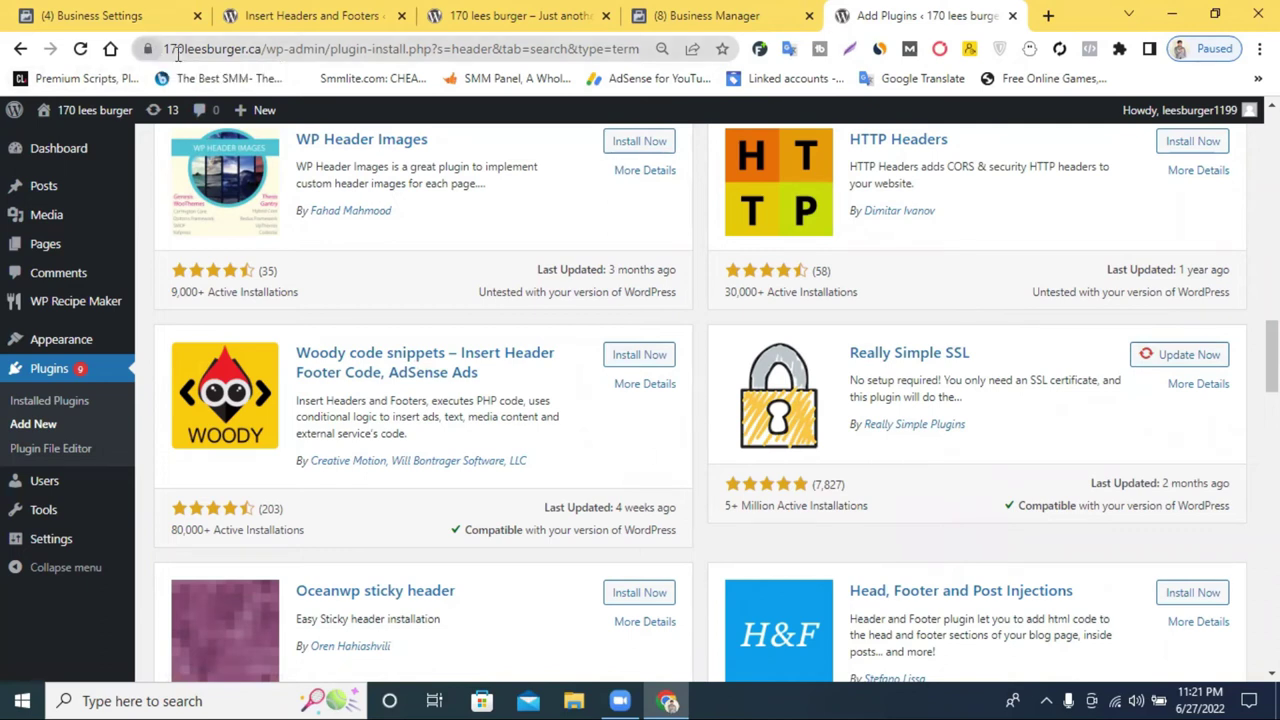
pyautogui.scroll(-7, 894, 449)
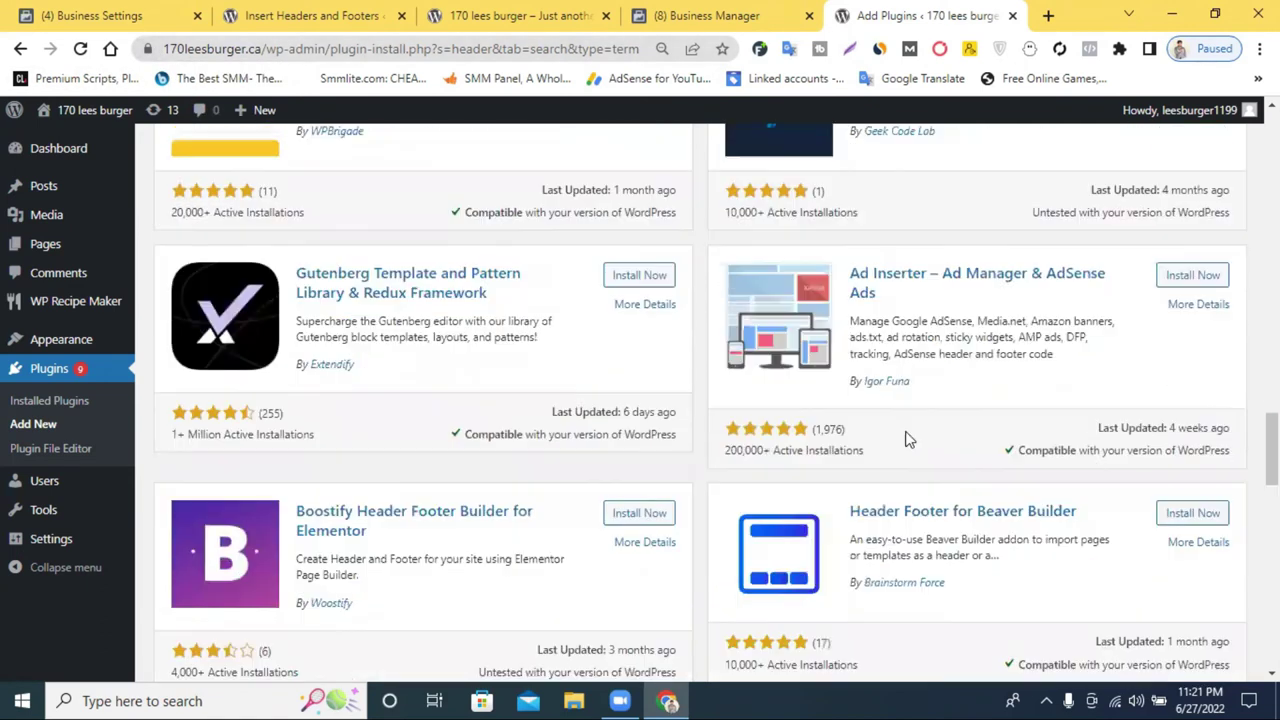
pyautogui.scroll(3, 910, 435)
pyautogui.scroll(10, 926, 414)
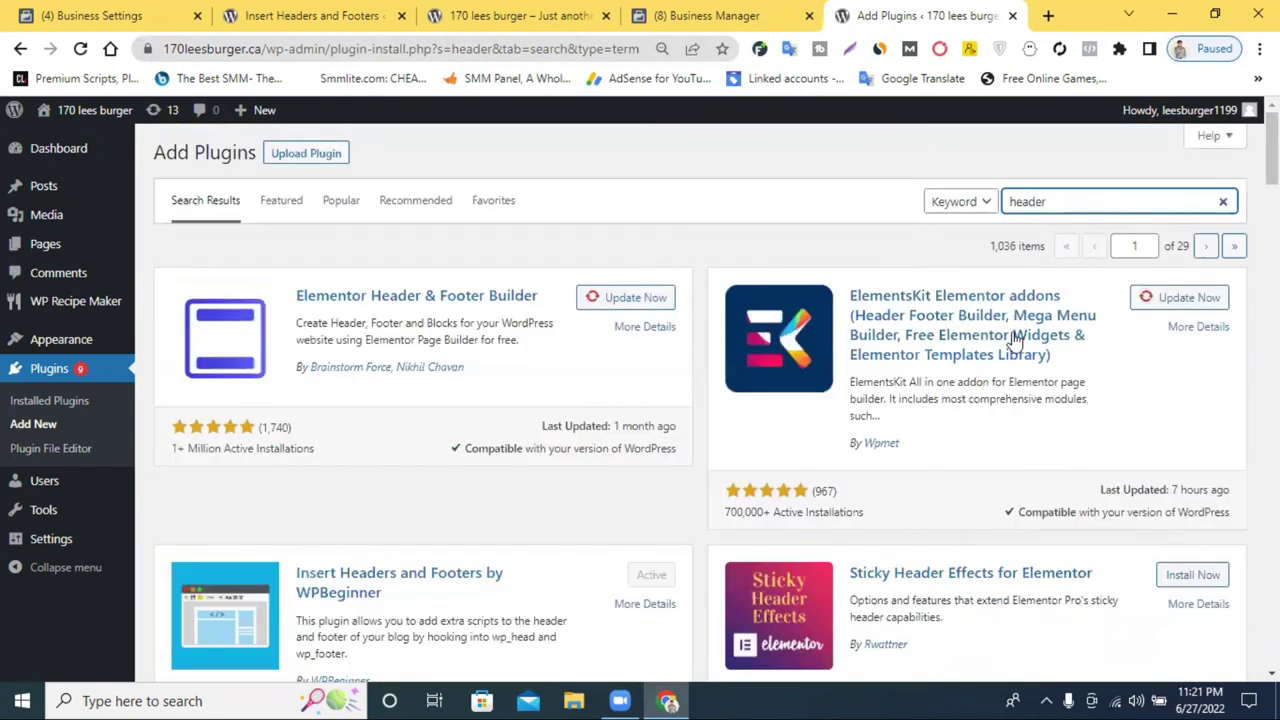
# Clear the plugin search term and browse the first page of the unfiltered plugin list.
pyautogui.doubleClick(1083, 196)
pyautogui.press('BackSpace')
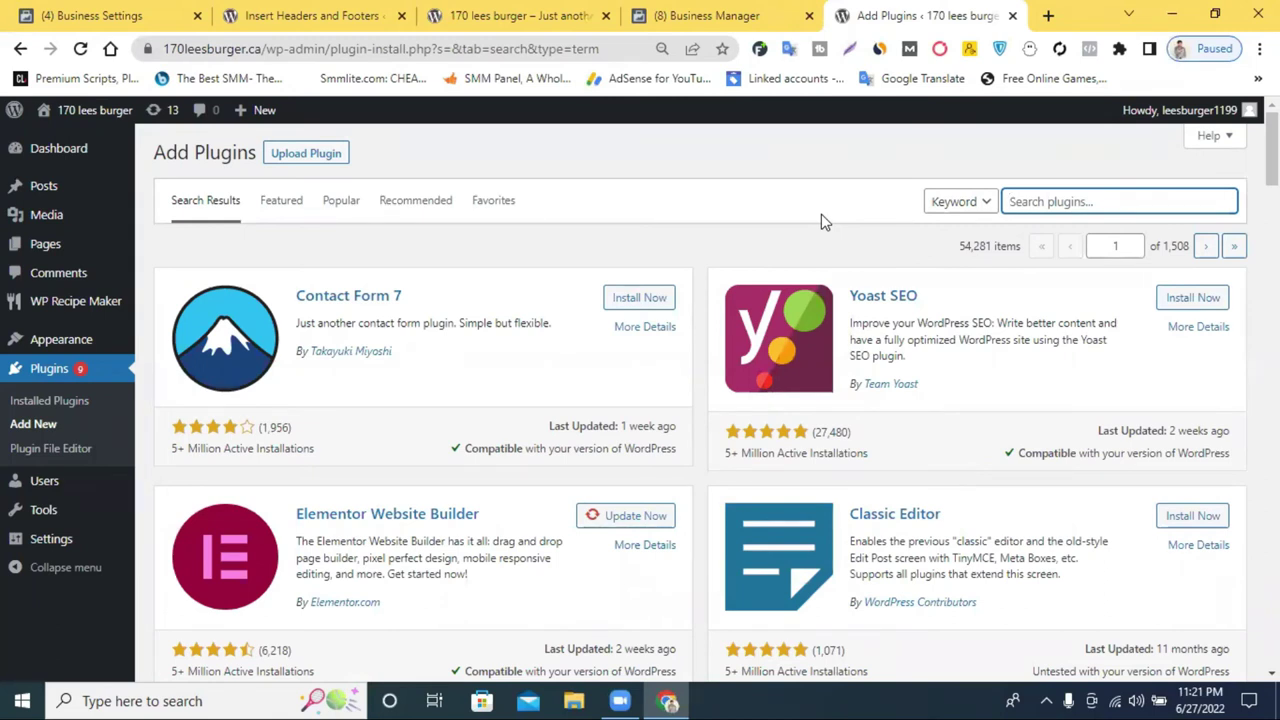
pyautogui.scroll(-2, 900, 285)
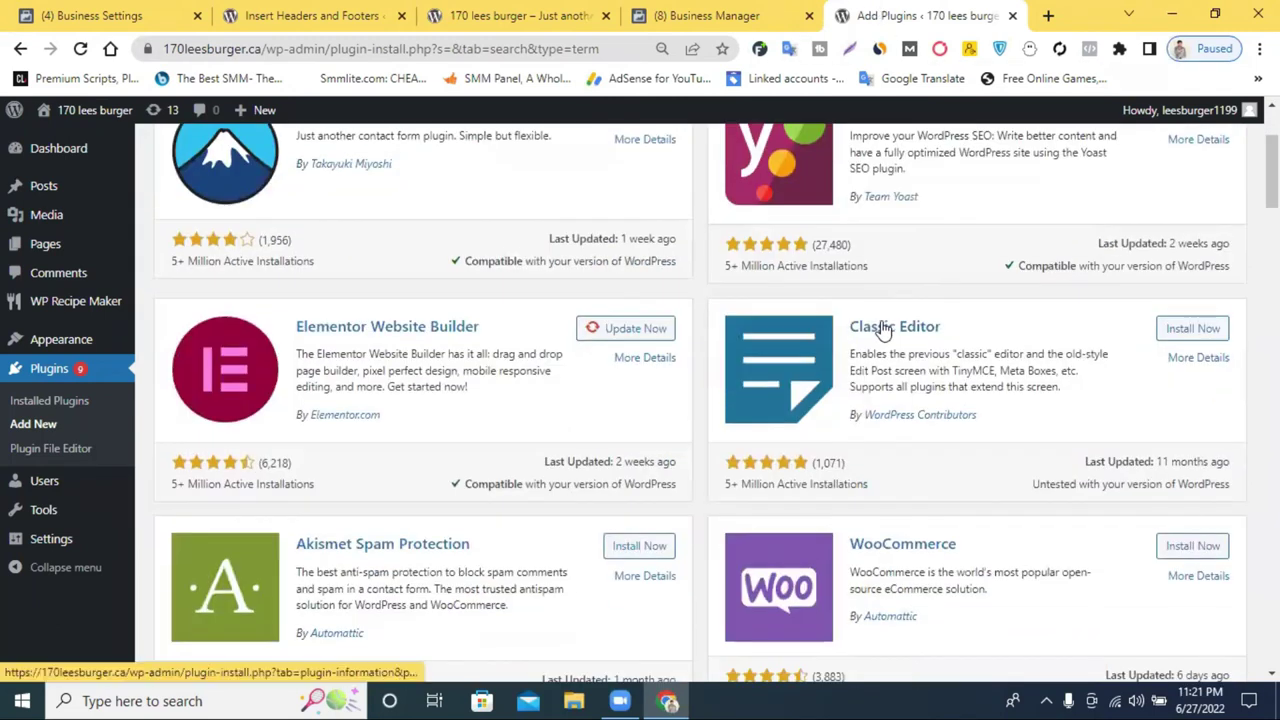
pyautogui.scroll(-2, 885, 330)
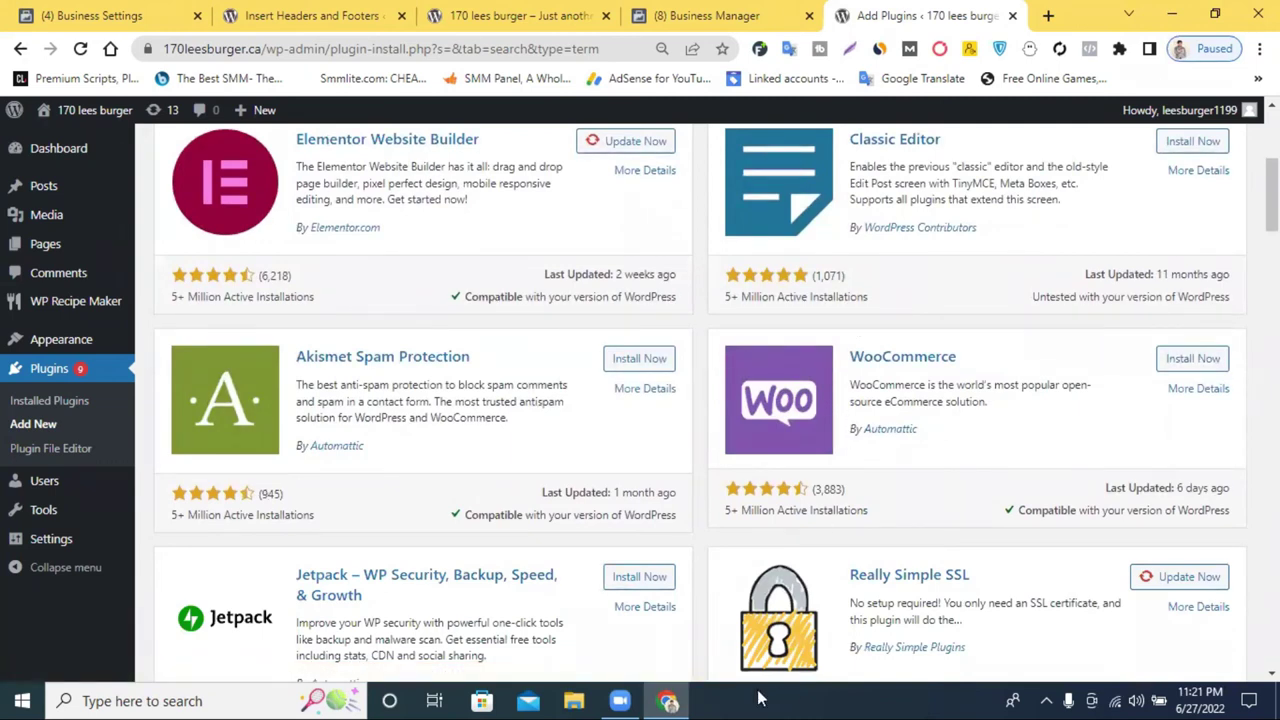
pyautogui.scroll(-1, 865, 300)
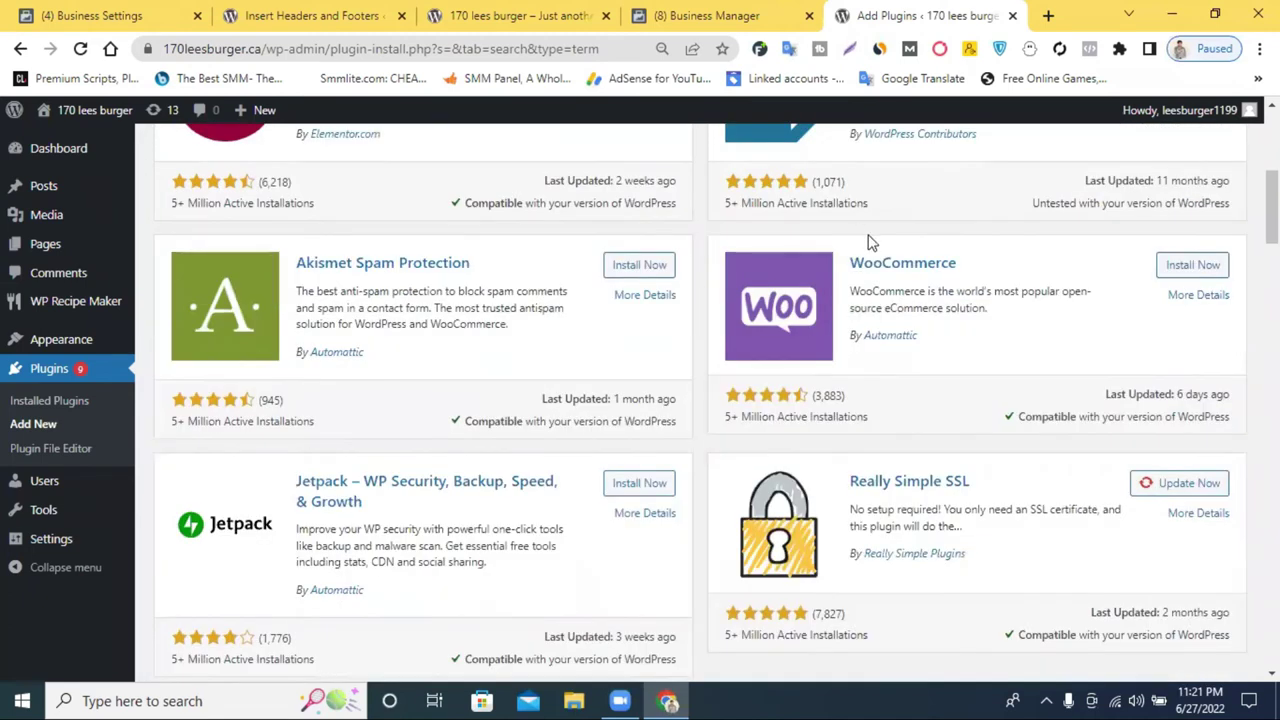
pyautogui.scroll(-4, 879, 270)
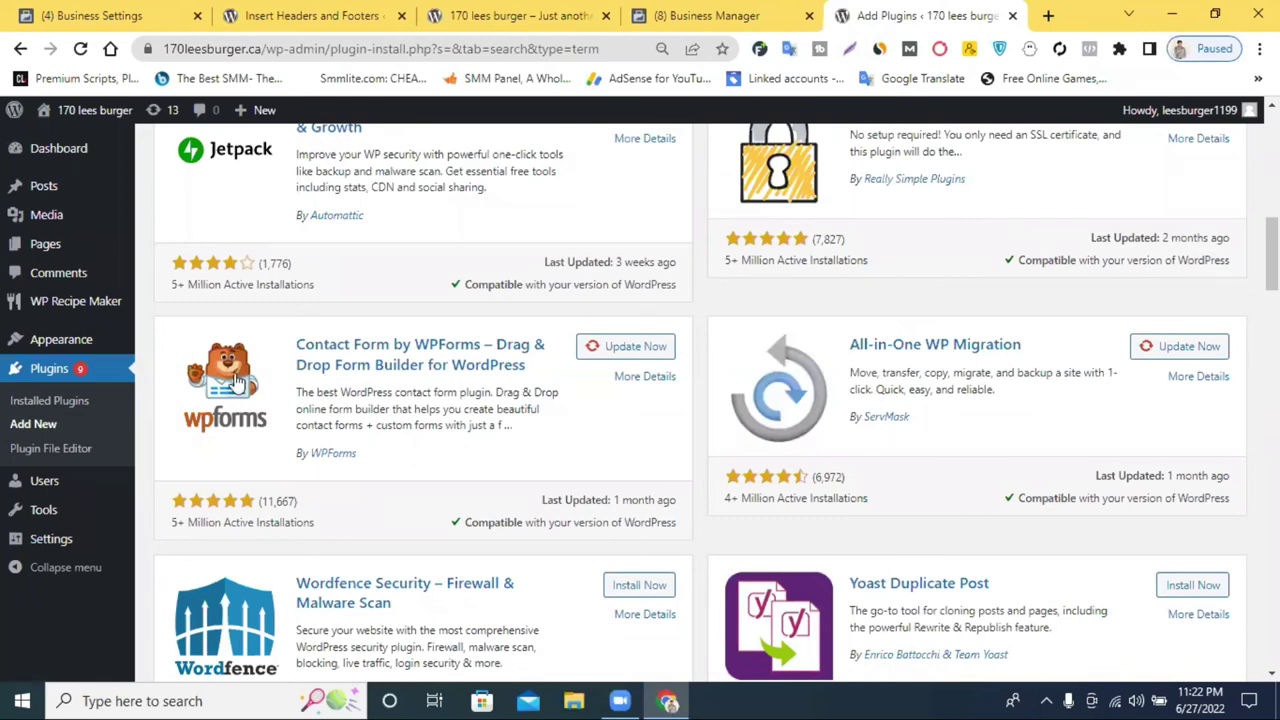
pyautogui.scroll(-1, 385, 393)
pyautogui.scroll(-5, 385, 393)
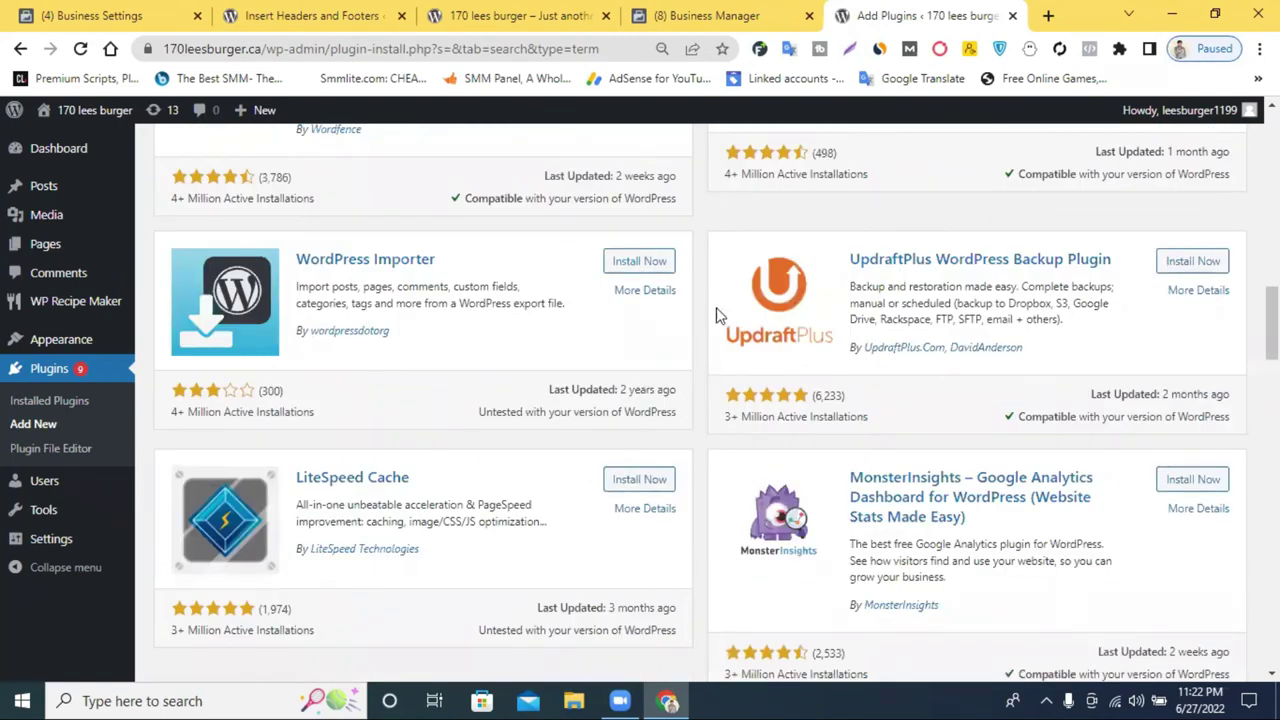
pyautogui.scroll(-6, 760, 390)
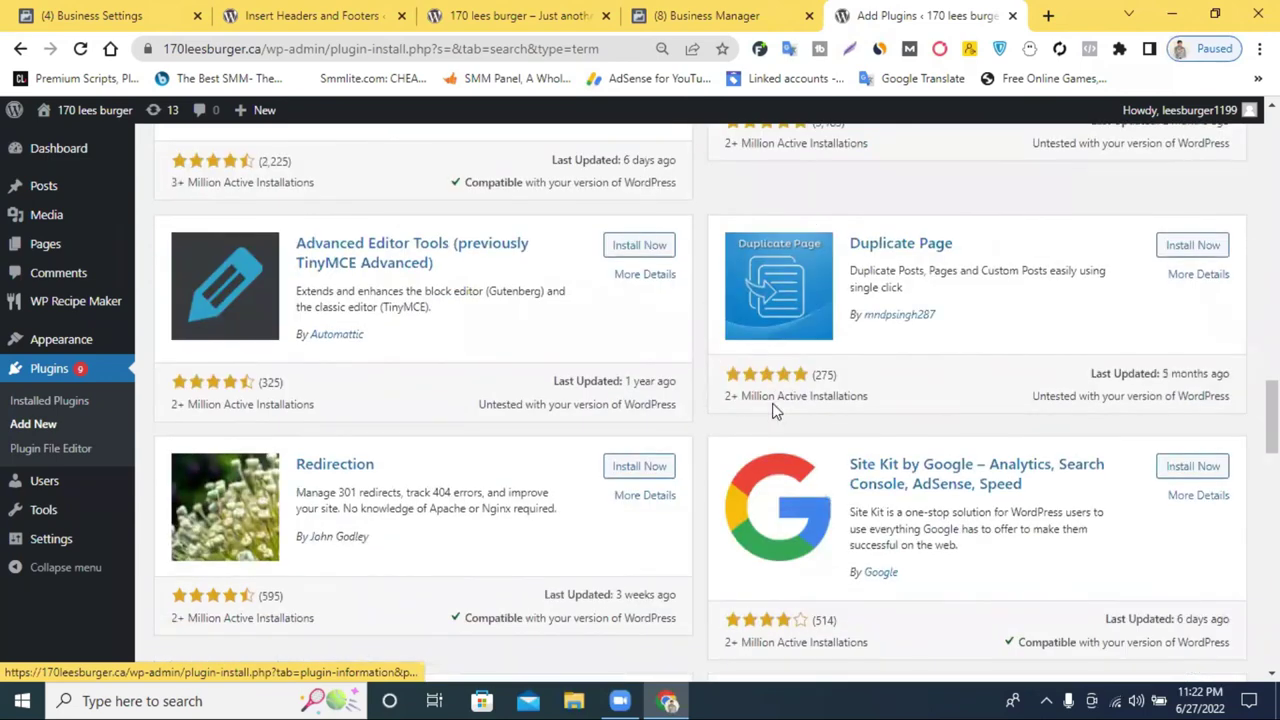
pyautogui.scroll(-6, 774, 412)
pyautogui.scroll(-9, 776, 399)
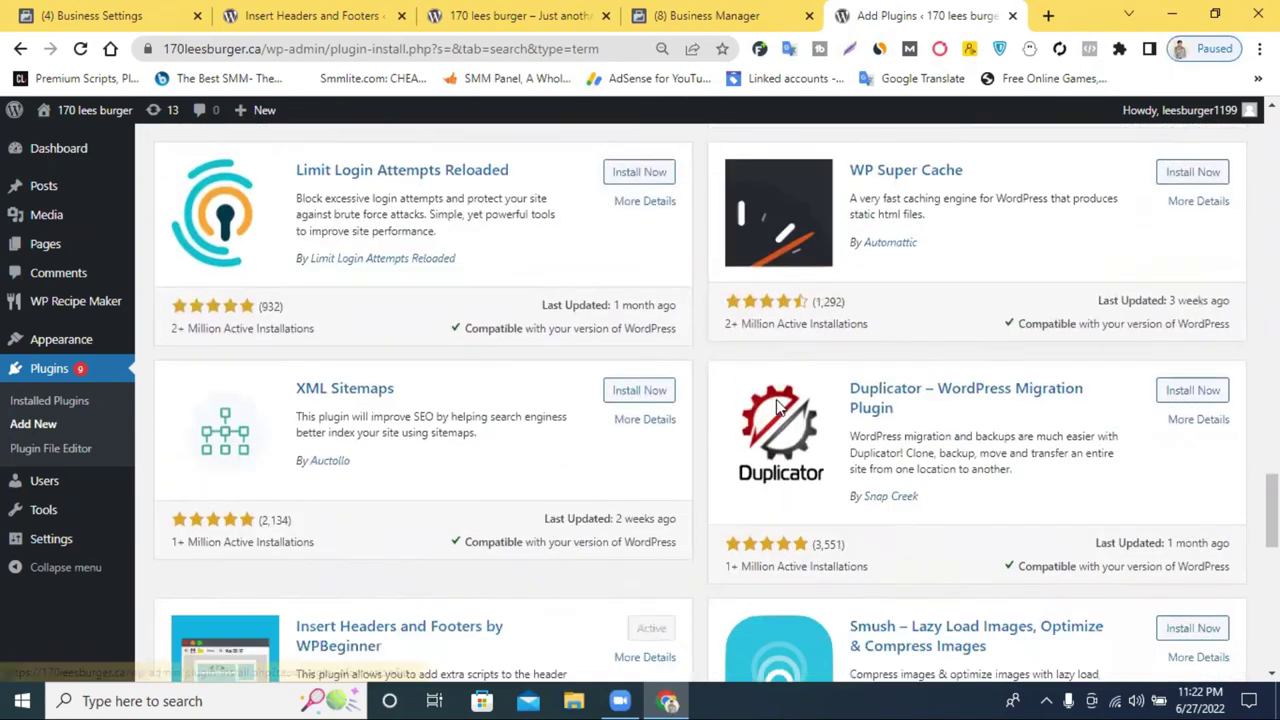
pyautogui.scroll(-1, 780, 404)
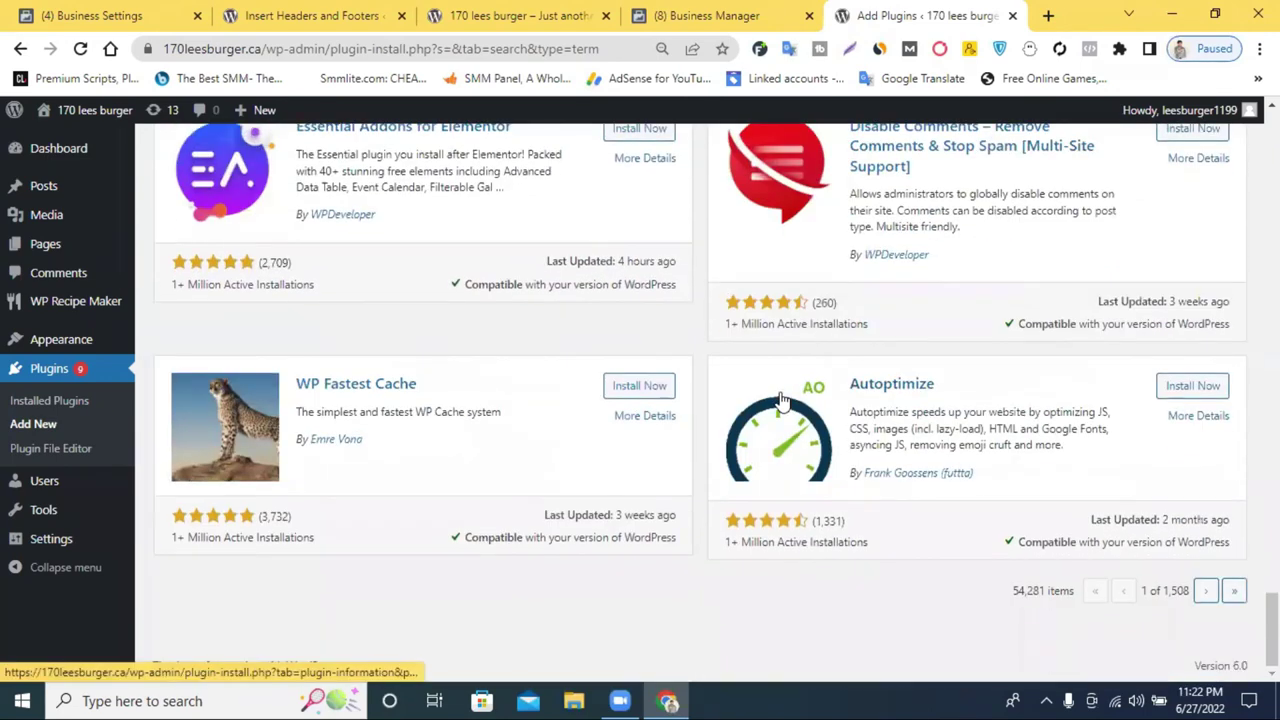
# Browse the second page of the unfiltered WordPress plugin list down to its end.
pyautogui.click(1206, 592)
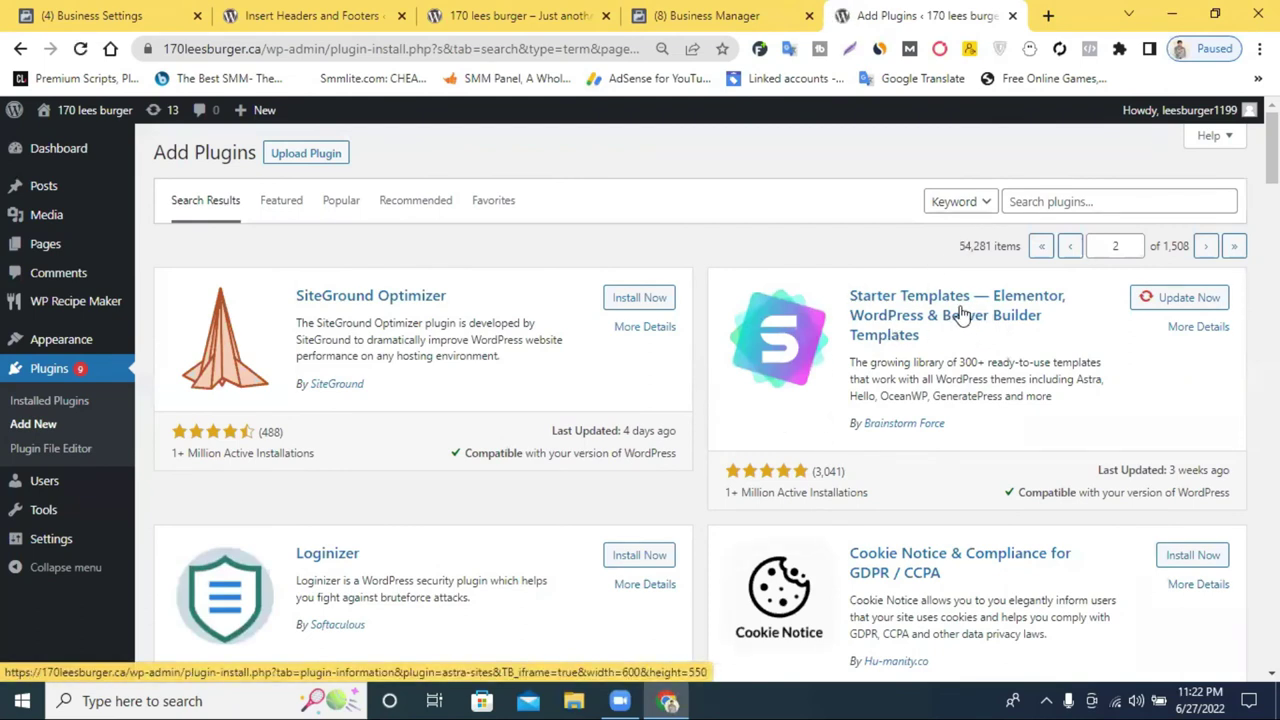
pyautogui.scroll(-3, 960, 314)
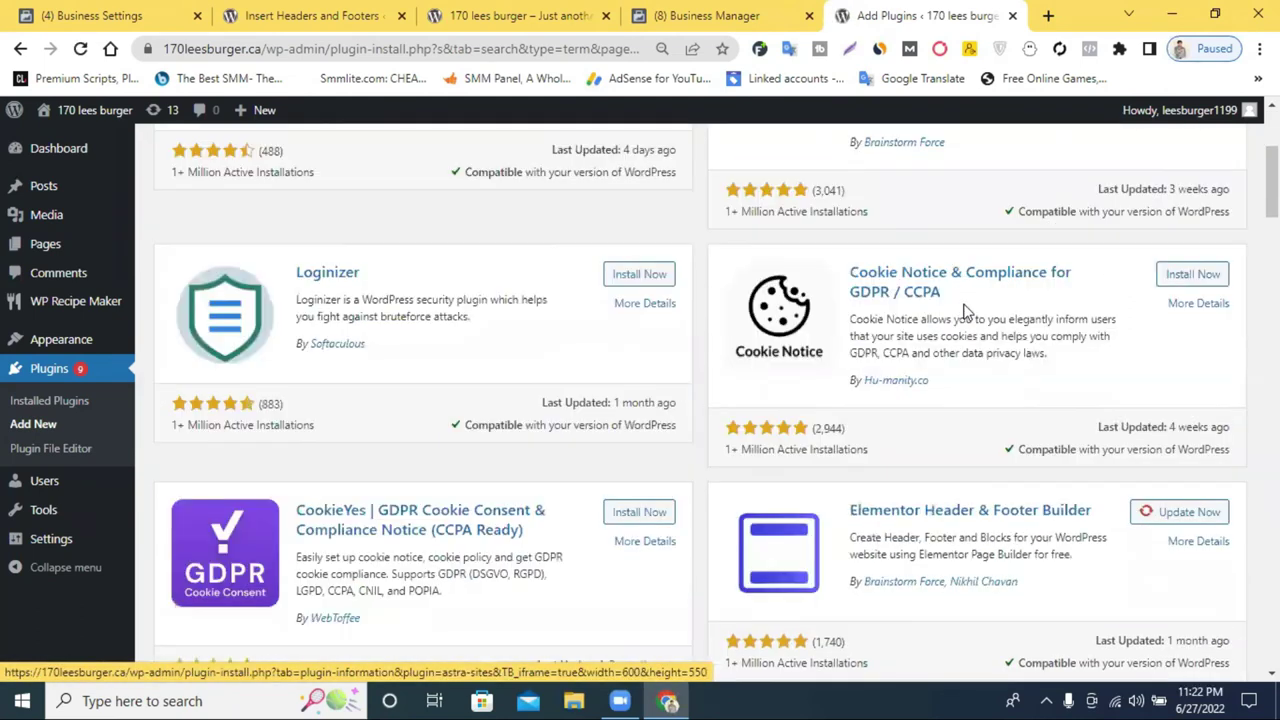
pyautogui.scroll(-6, 965, 313)
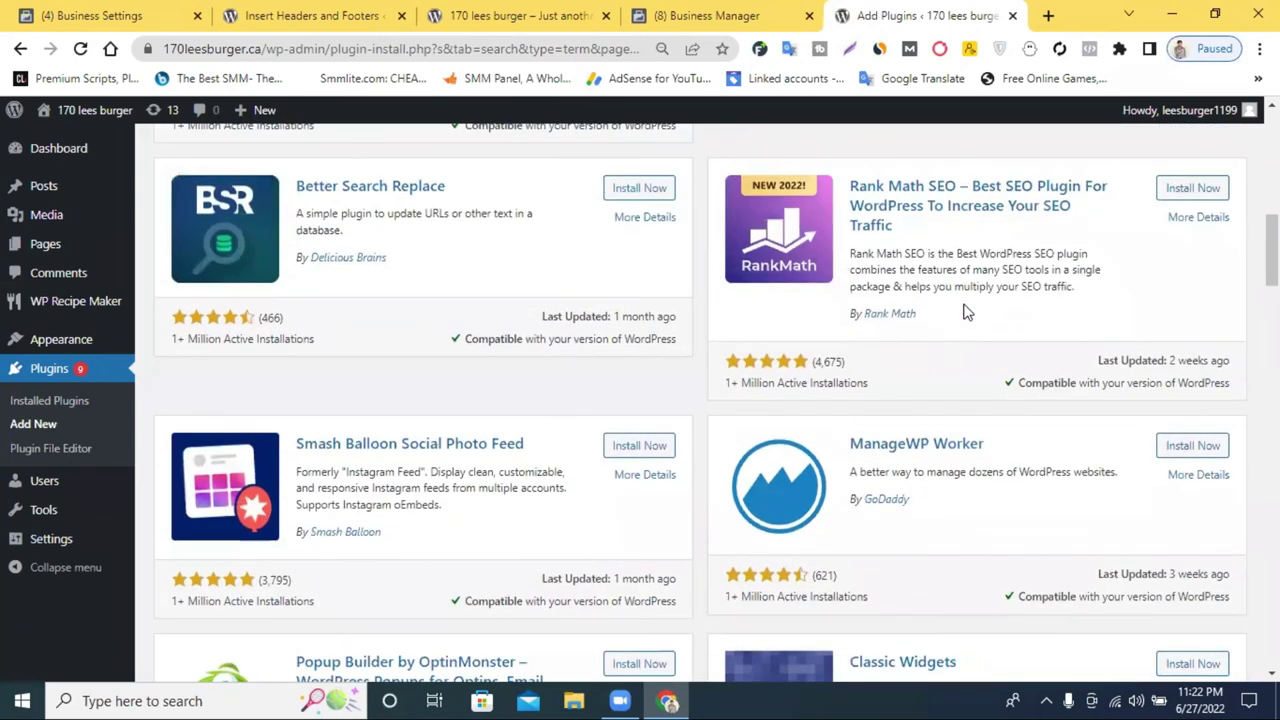
pyautogui.scroll(-6, 965, 313)
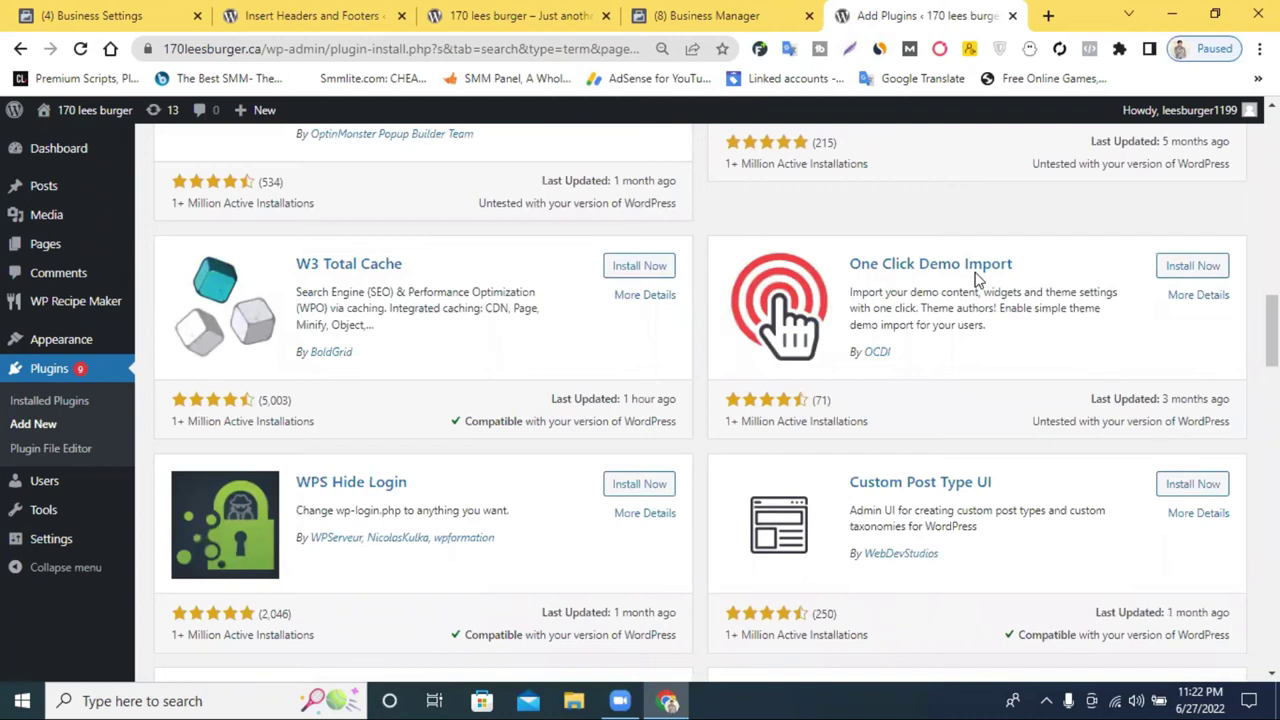
pyautogui.scroll(-5, 862, 305)
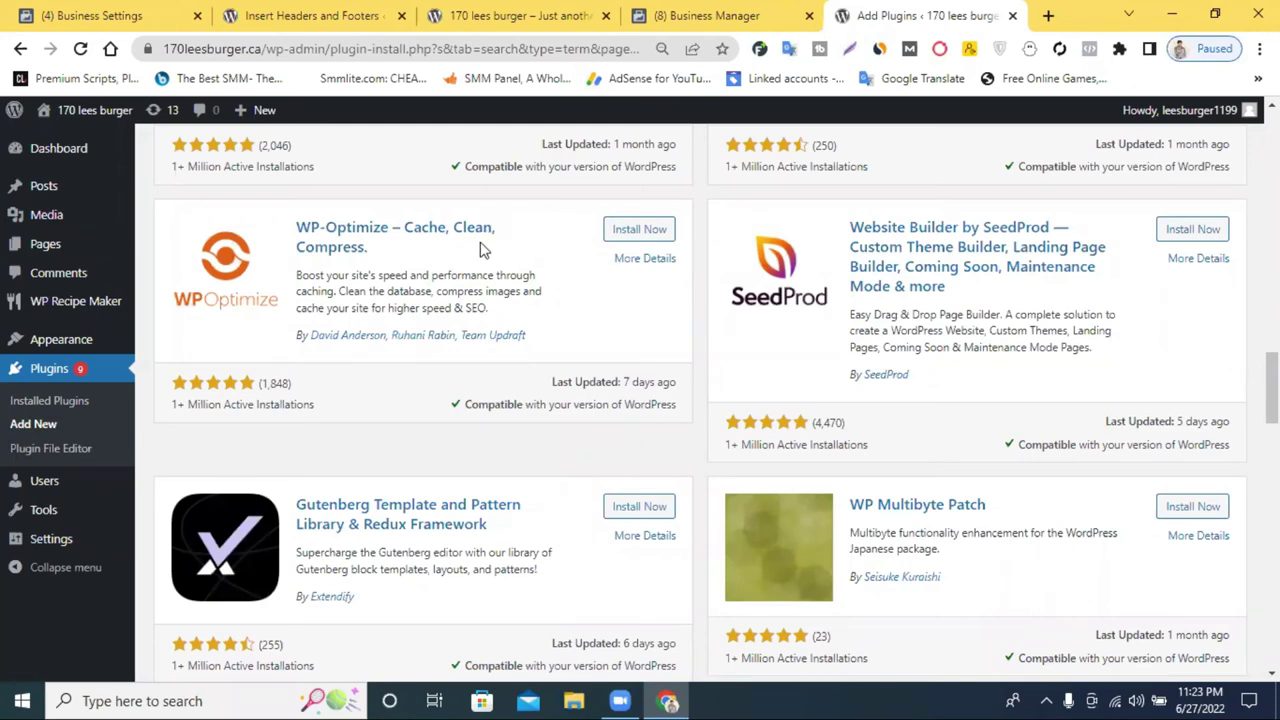
pyautogui.scroll(-12, 564, 369)
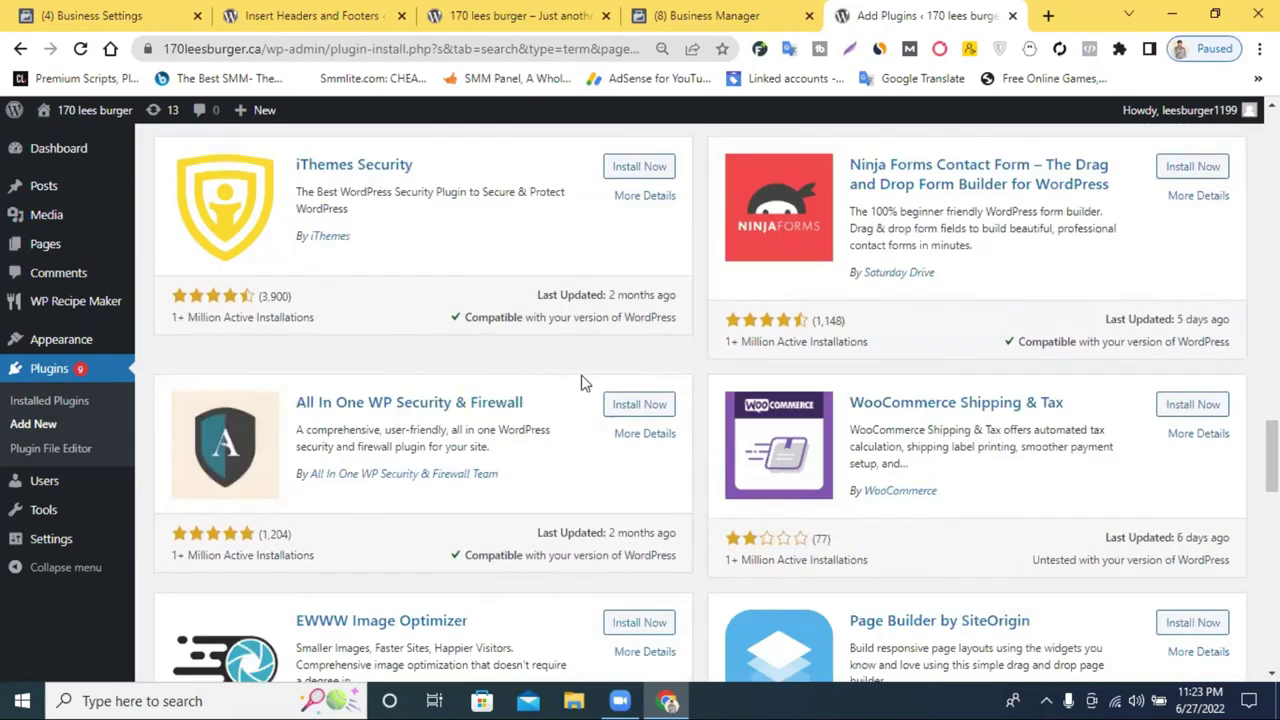
pyautogui.scroll(-10, 587, 381)
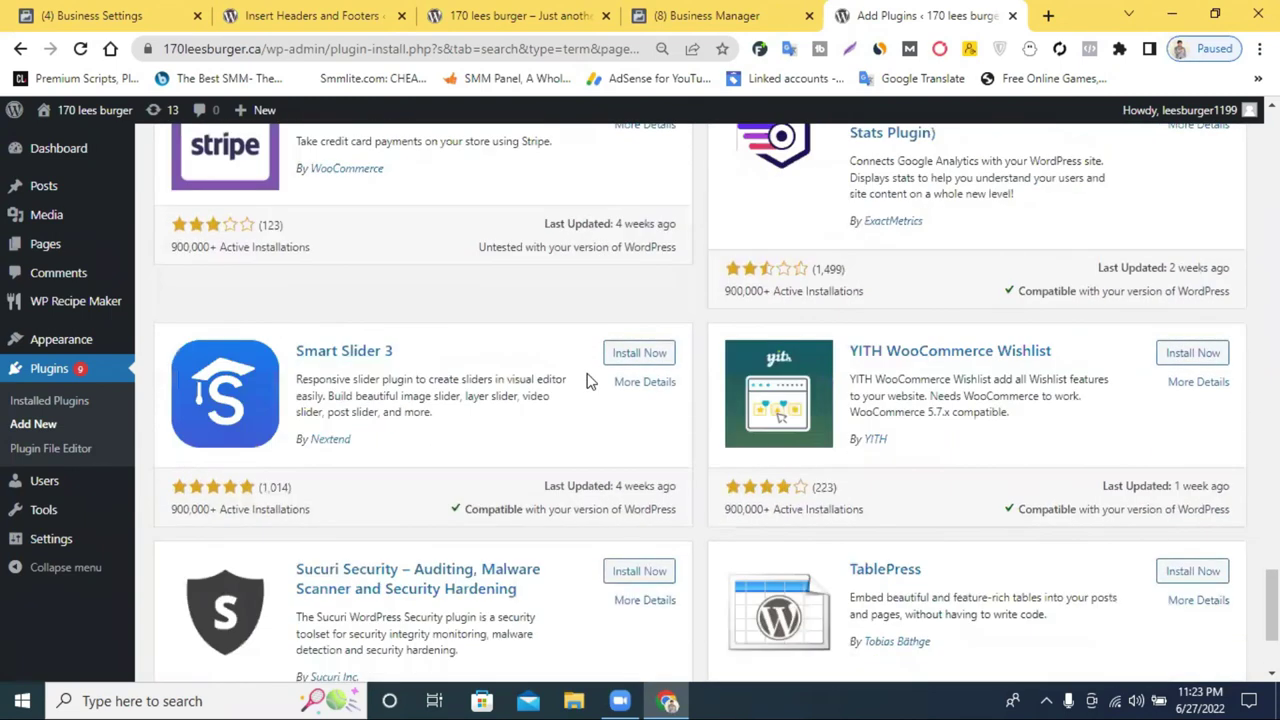
# Browse the third page of the unfiltered plugin list to its end and return to its start.
pyautogui.click(1207, 592)
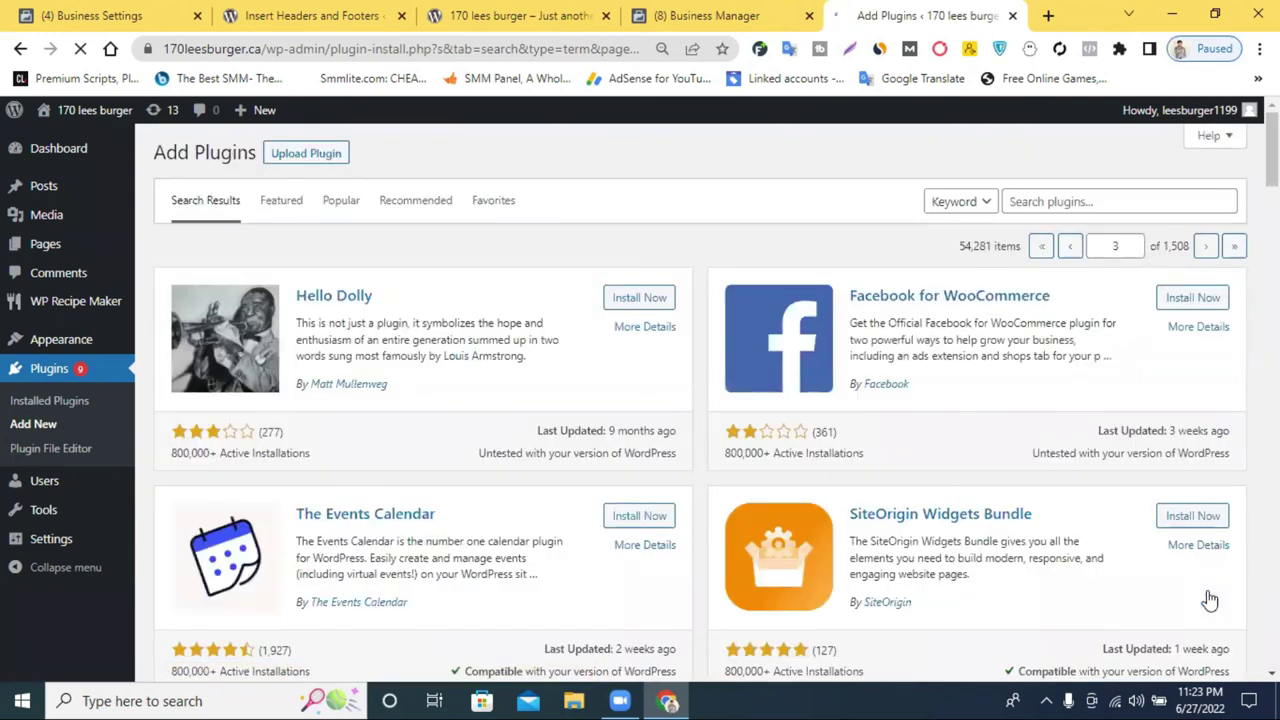
pyautogui.scroll(-5, 941, 316)
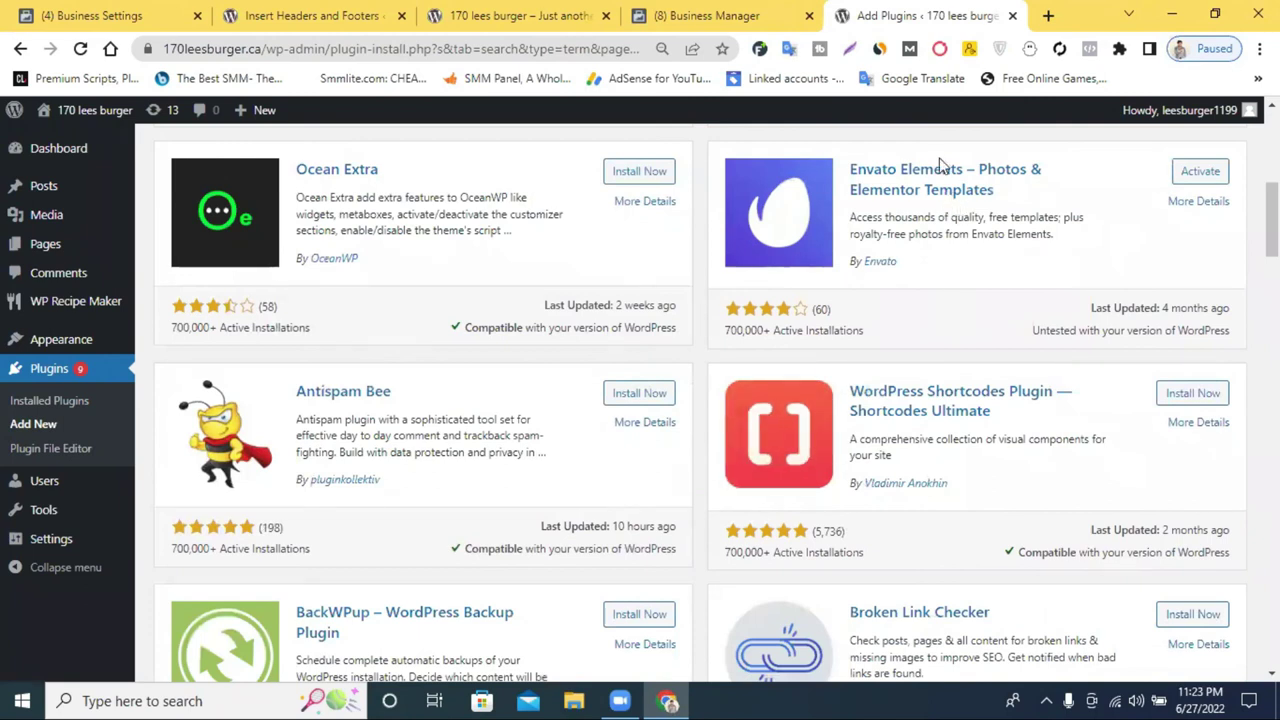
pyautogui.scroll(-3, 830, 380)
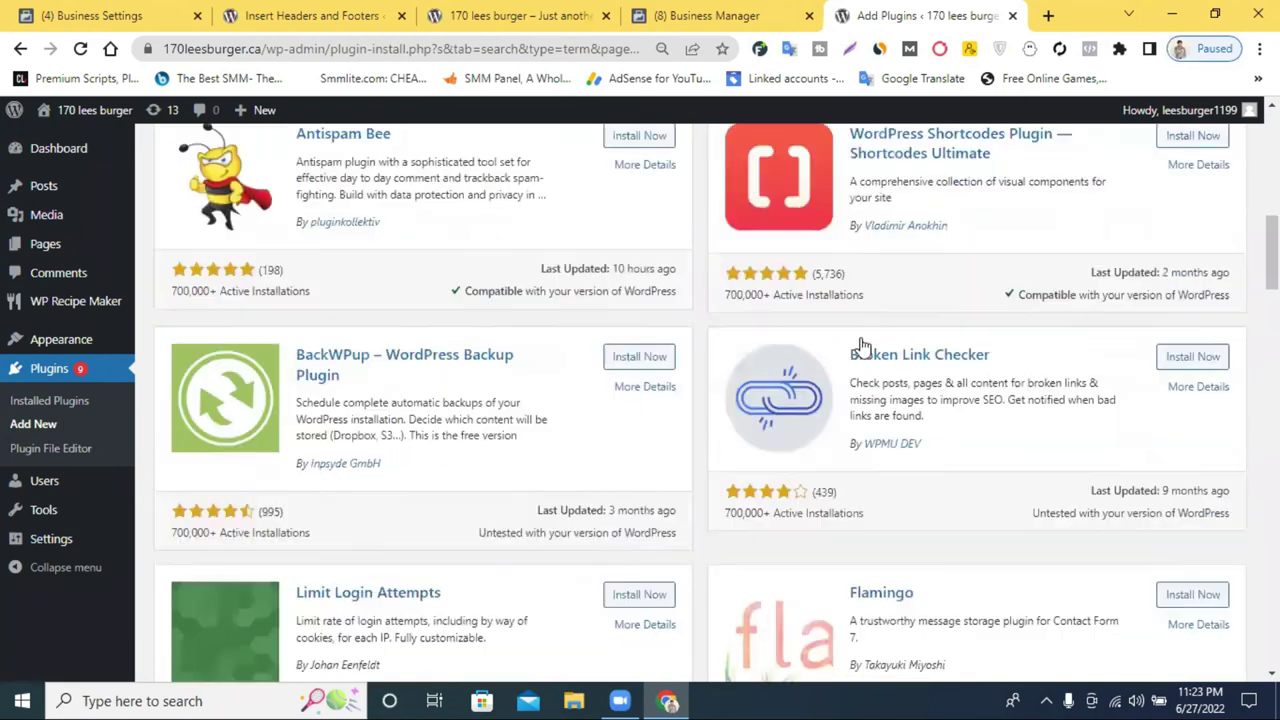
pyautogui.scroll(-8, 825, 393)
pyautogui.scroll(3, 810, 390)
pyautogui.scroll(-12, 805, 390)
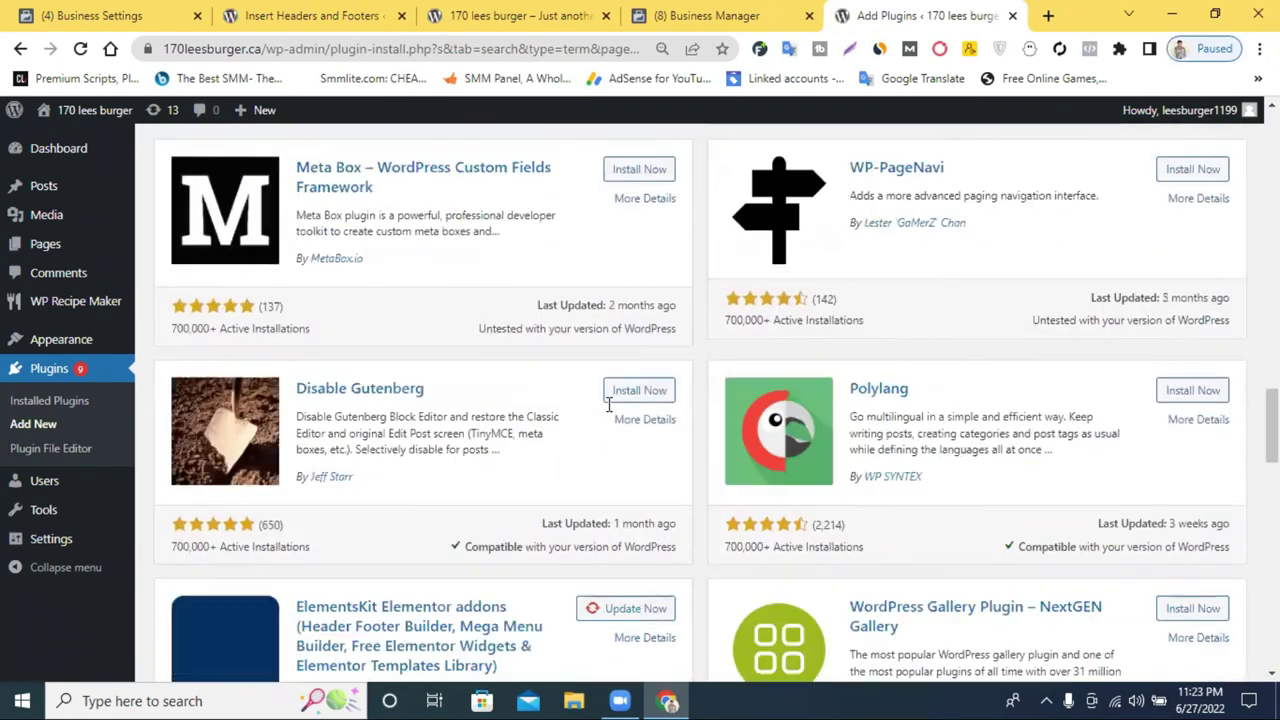
pyautogui.scroll(-18, 608, 404)
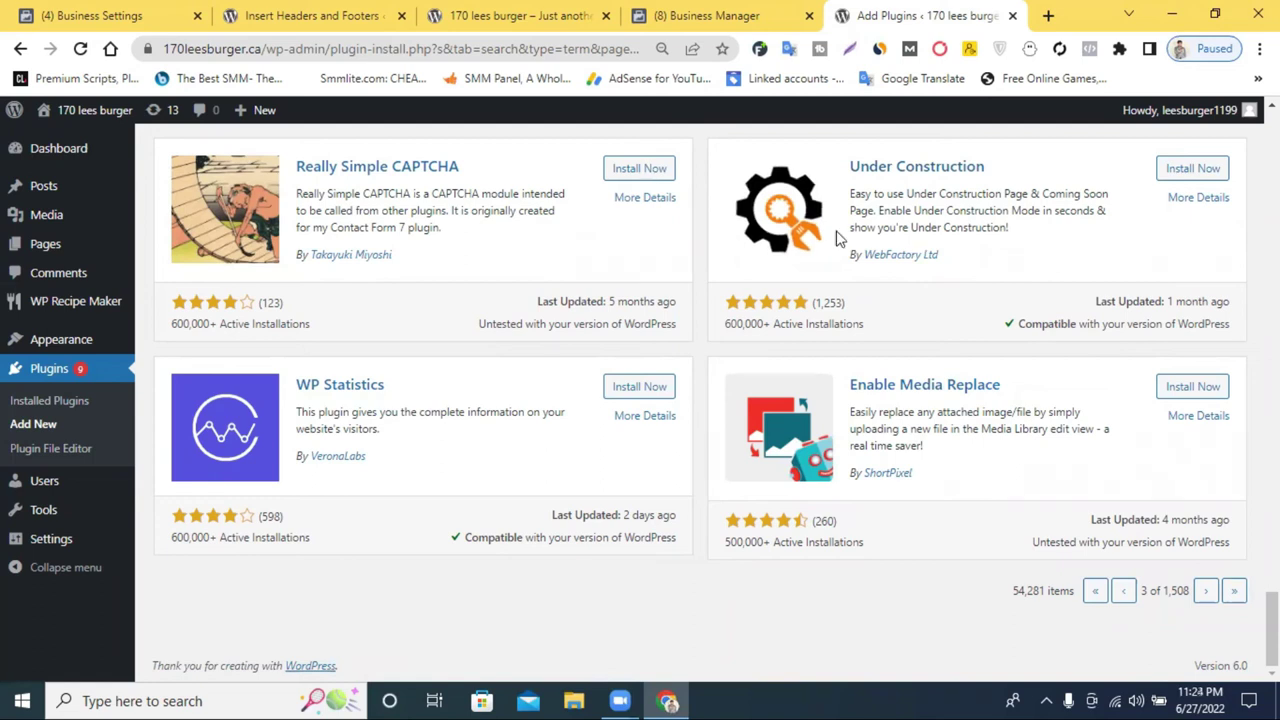
pyautogui.scroll(3, 800, 362)
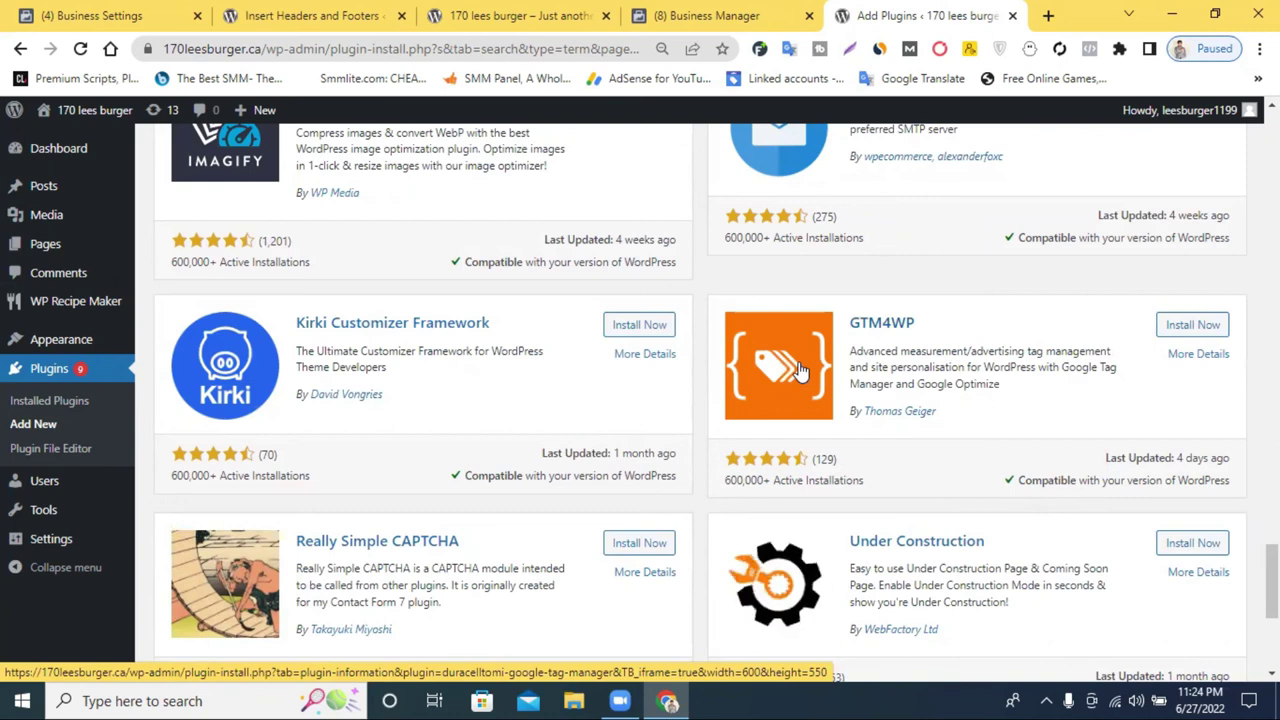
pyautogui.scroll(3, 851, 241)
pyautogui.scroll(20, 851, 241)
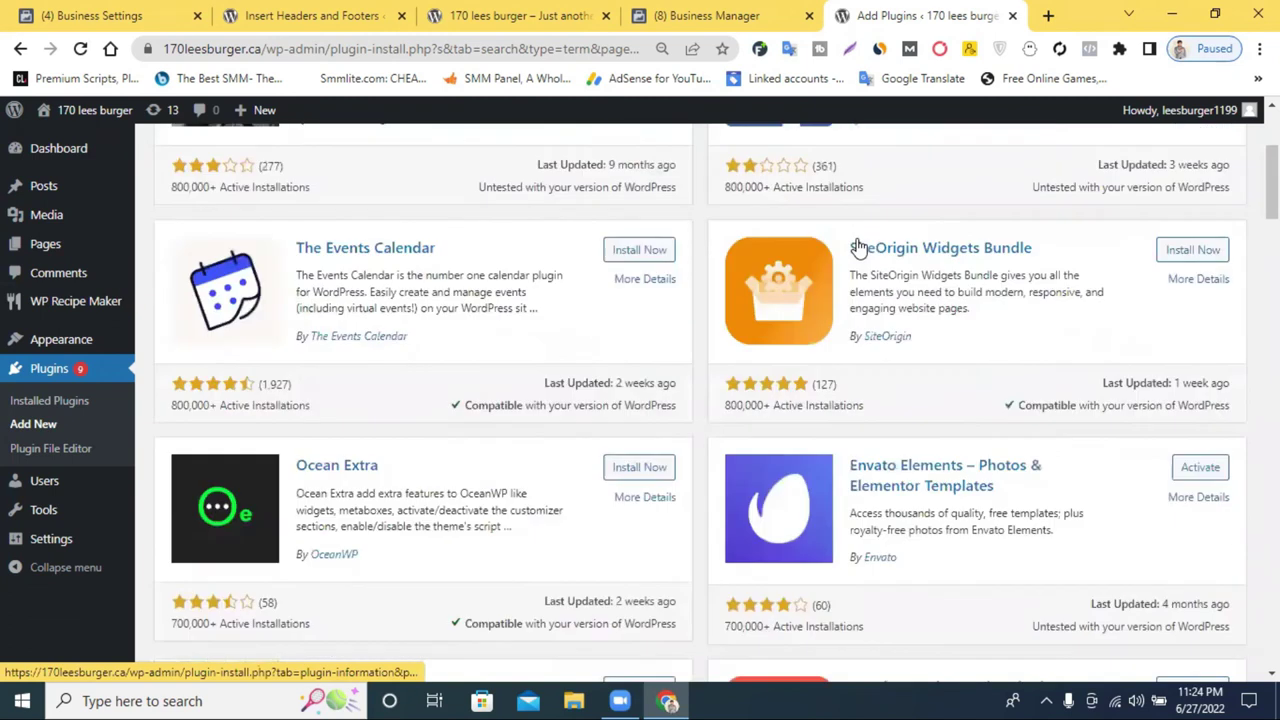
pyautogui.scroll(3, 857, 245)
# Visit the 170 lees burger front page and check the Meta Pixel code in the Insert Headers and Footers header scripts.
pyautogui.moveTo(44, 237)
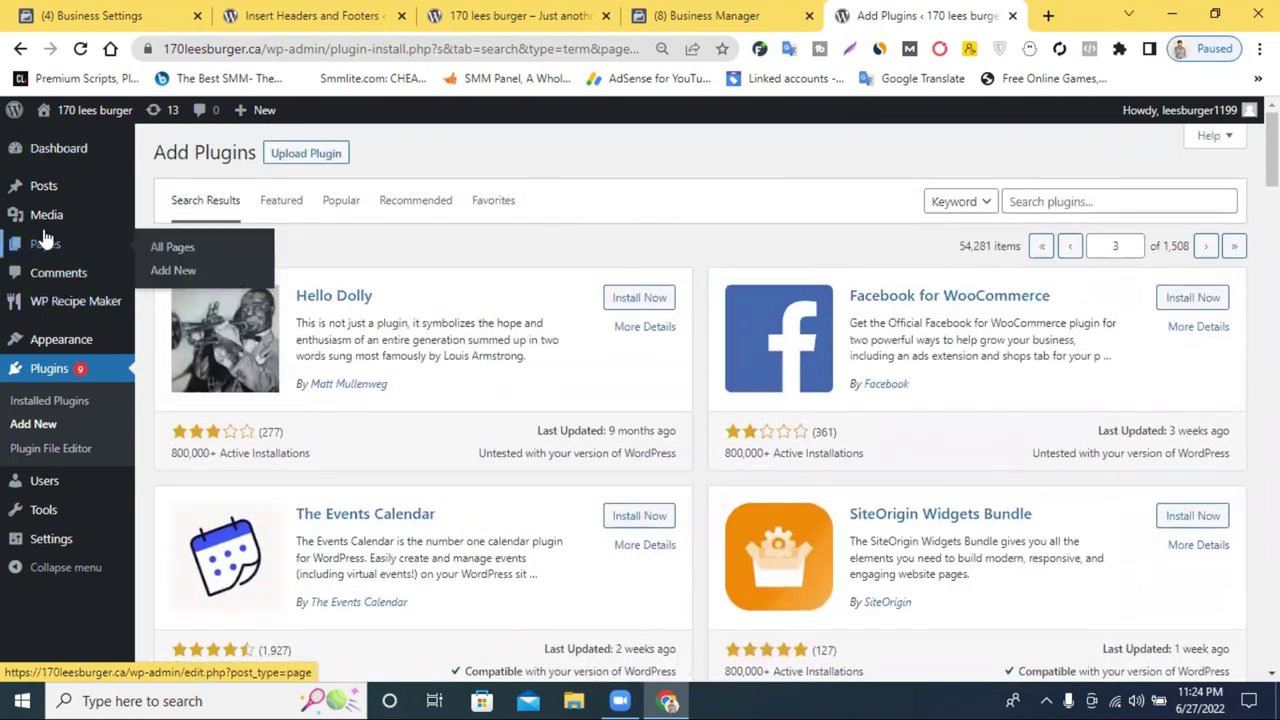
pyautogui.click(86, 113)
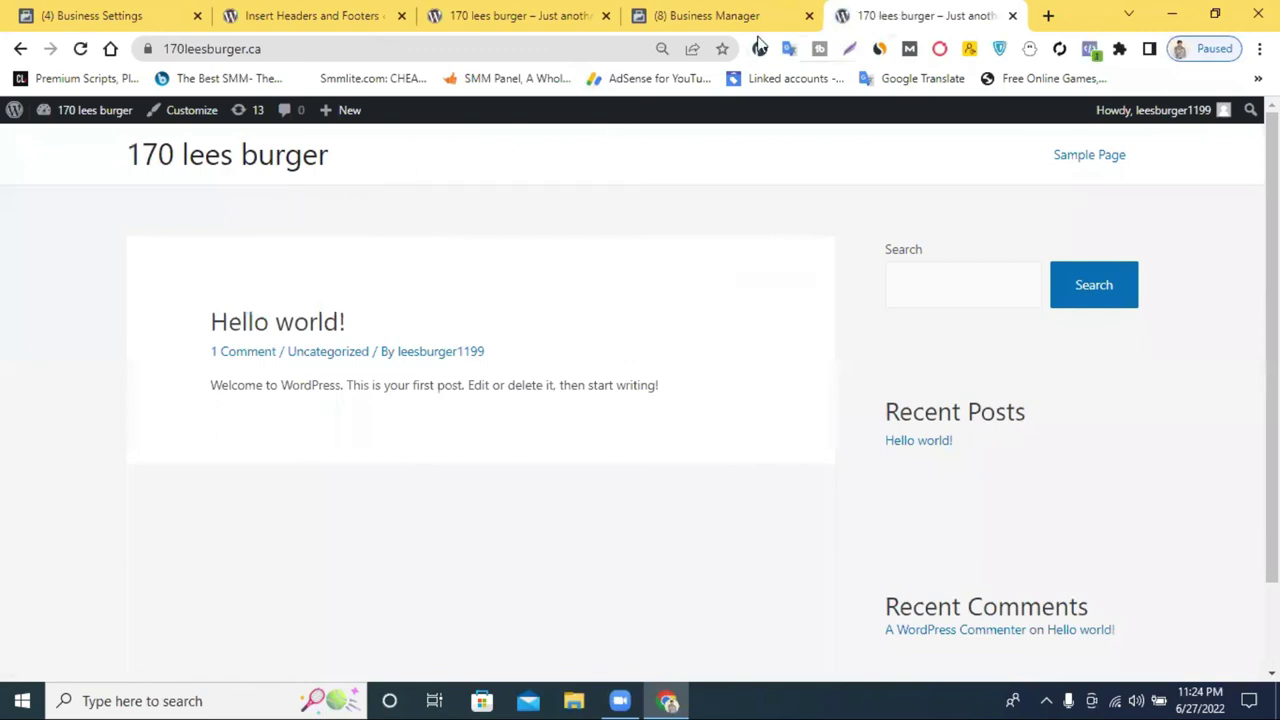
pyautogui.click(729, 15)
pyautogui.click(929, 15)
pyautogui.click(360, 12)
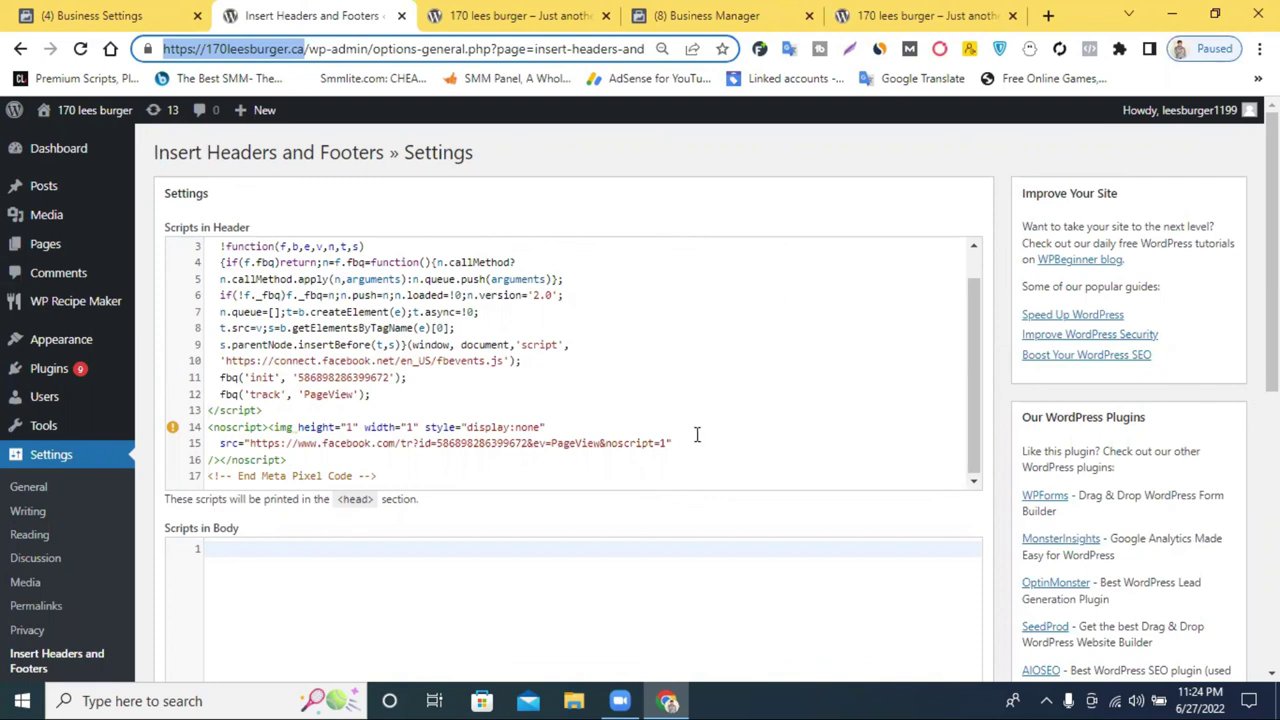
pyautogui.scroll(1, 697, 434)
pyautogui.click(995, 16)
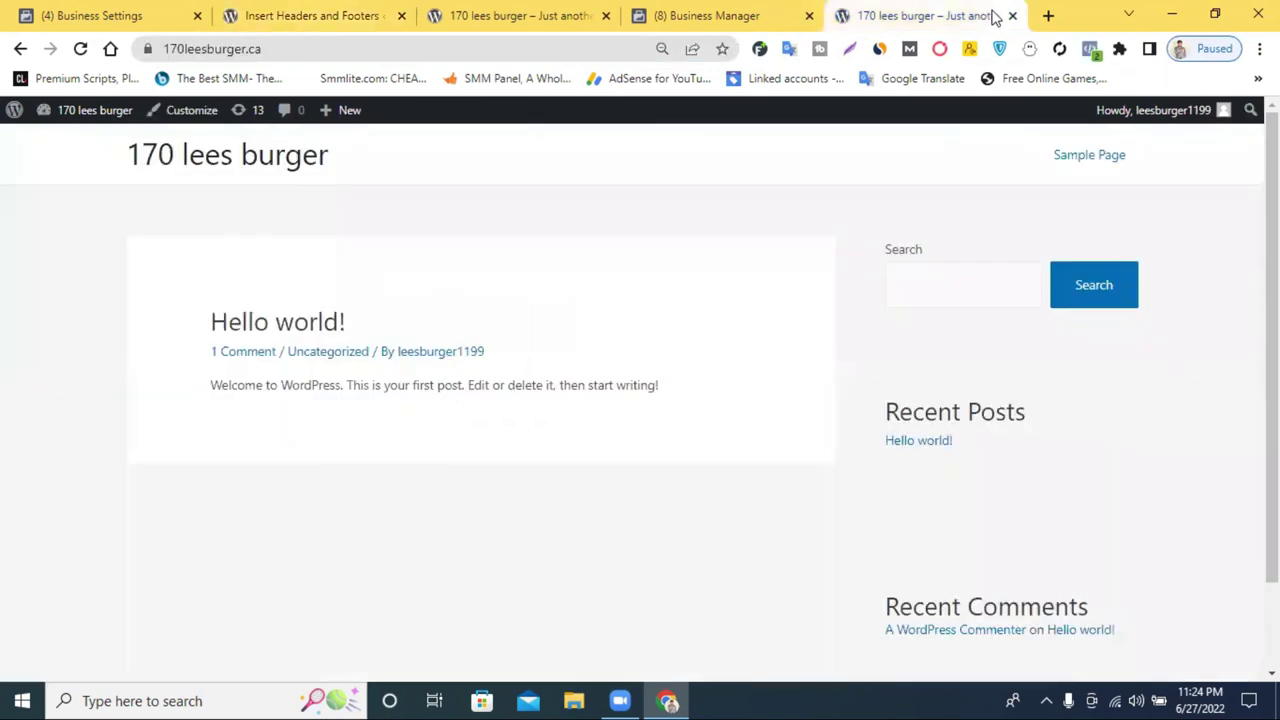
# Close the extra 170 lees burger site page and the Business Manager home page.
pyautogui.click(1012, 16)
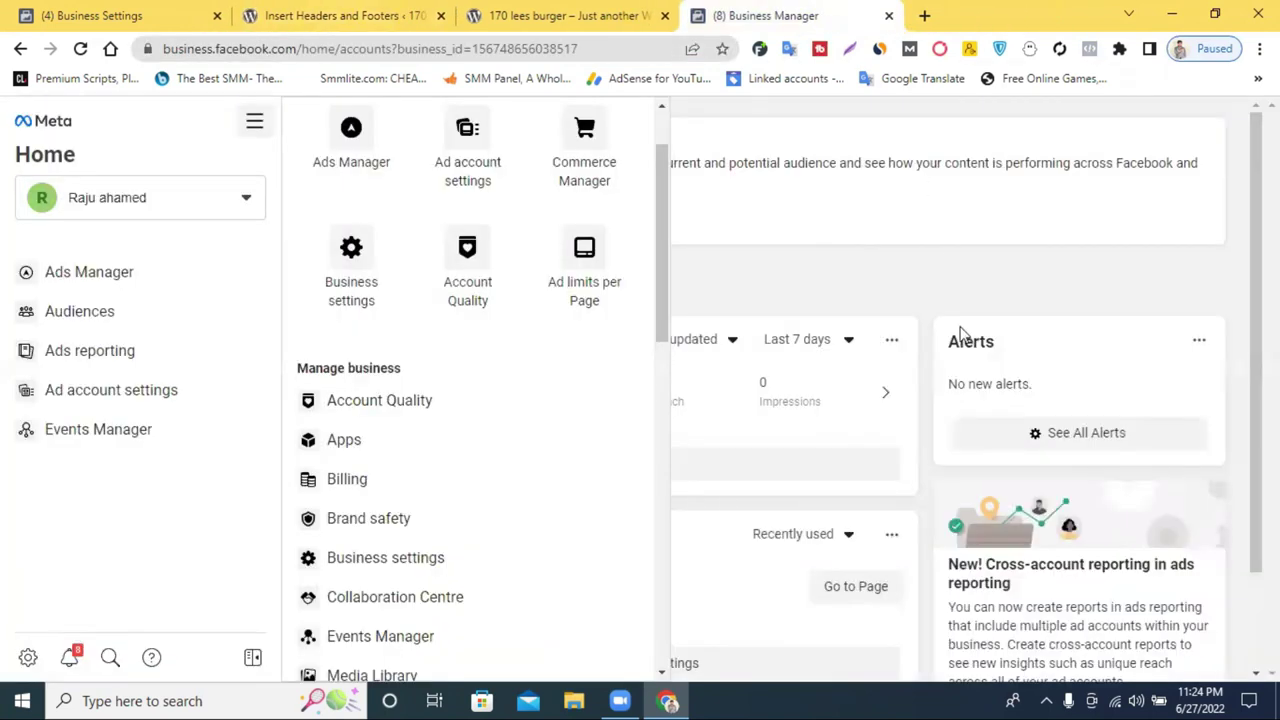
pyautogui.click(943, 290)
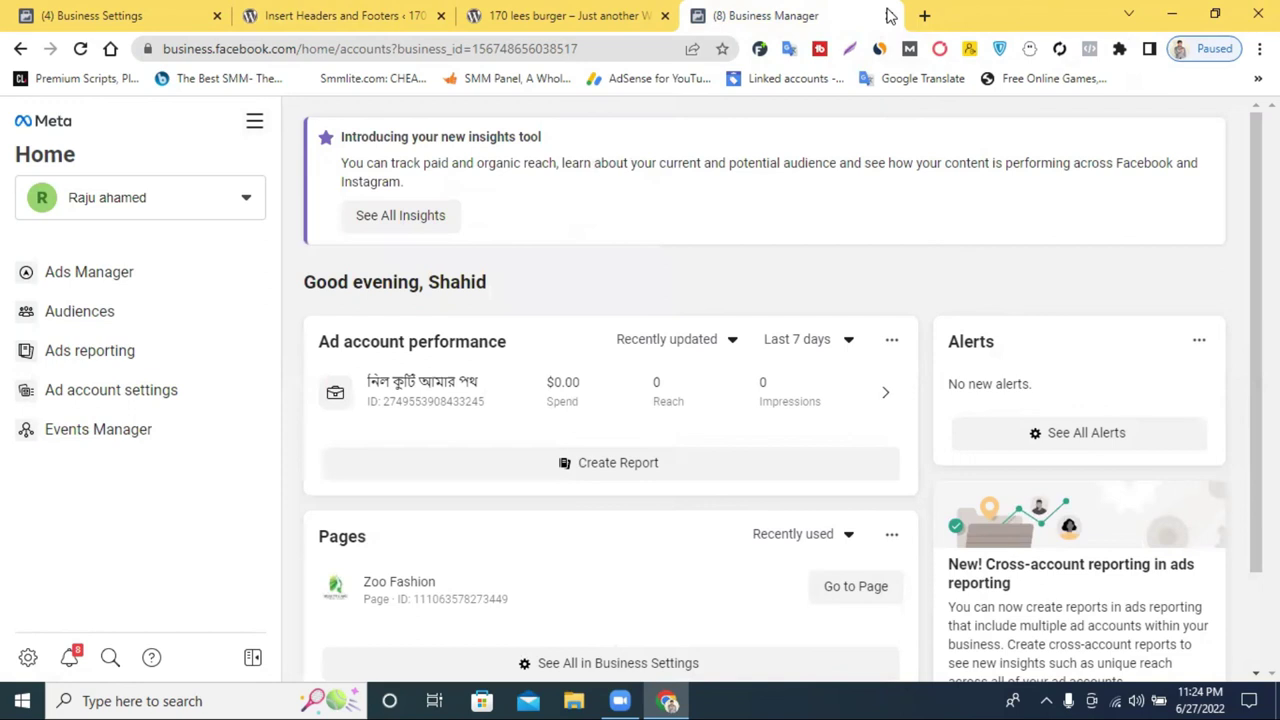
pyautogui.click(888, 16)
# Review the header script settings, the Fashion io pixel in Business settings, and the post byline on the site's front page.
pyautogui.click(356, 12)
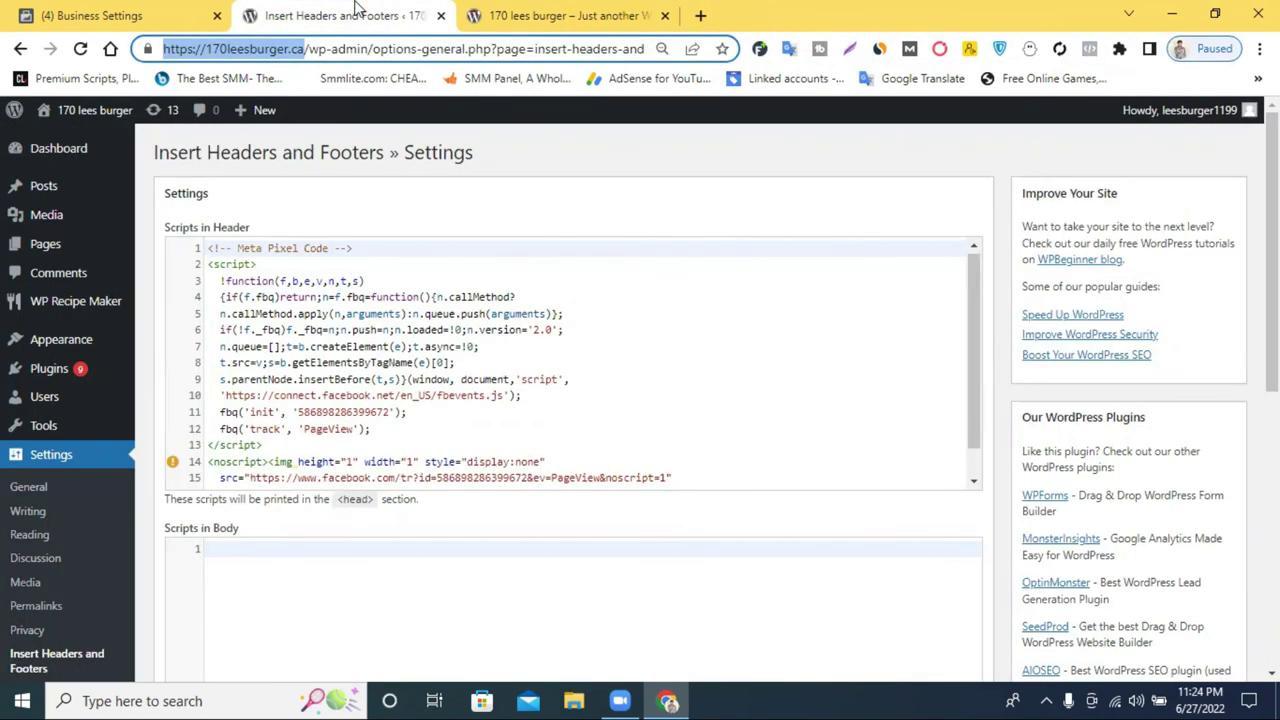
pyautogui.click(106, 12)
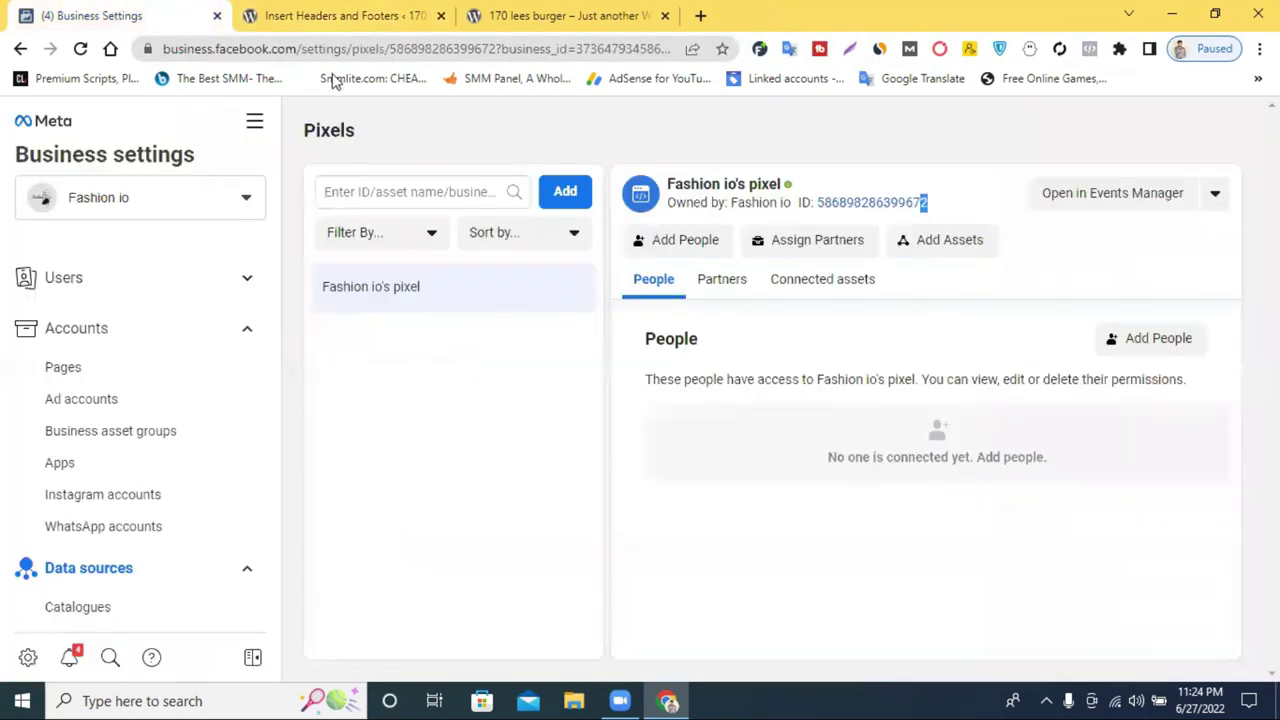
pyautogui.click(376, 12)
pyautogui.click(545, 14)
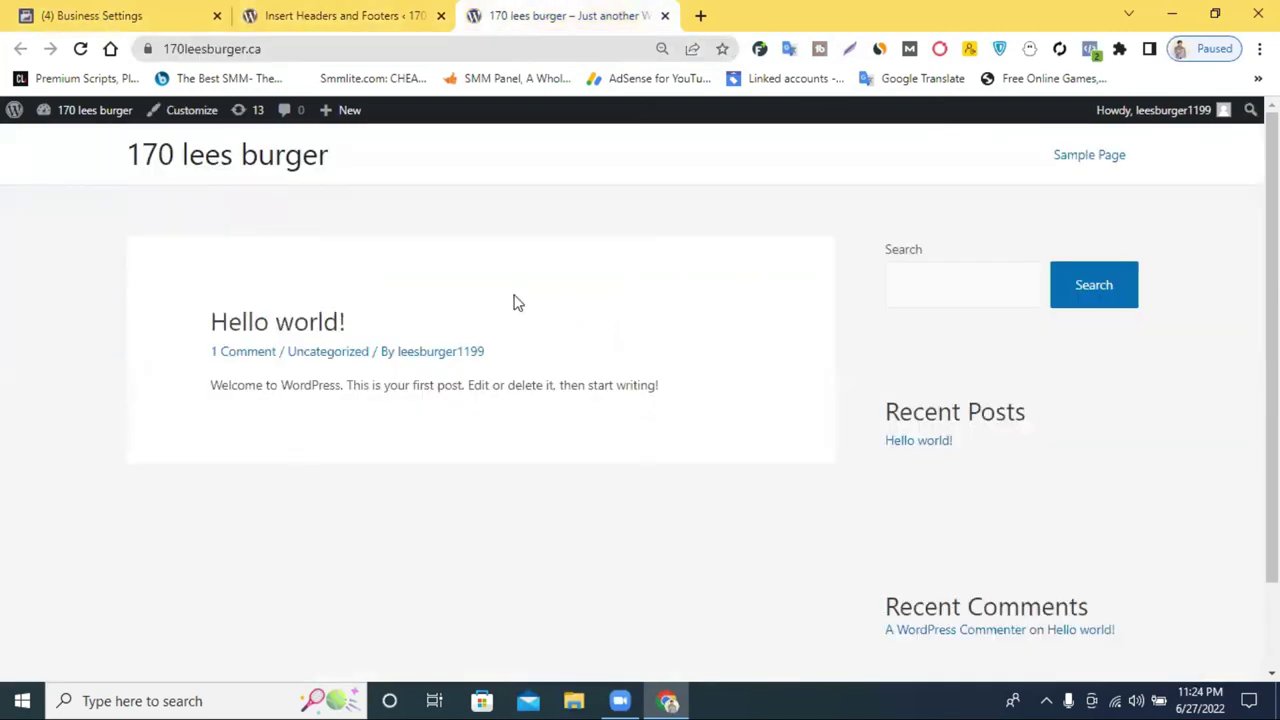
pyautogui.moveTo(502, 358); pyautogui.dragTo(386, 350)
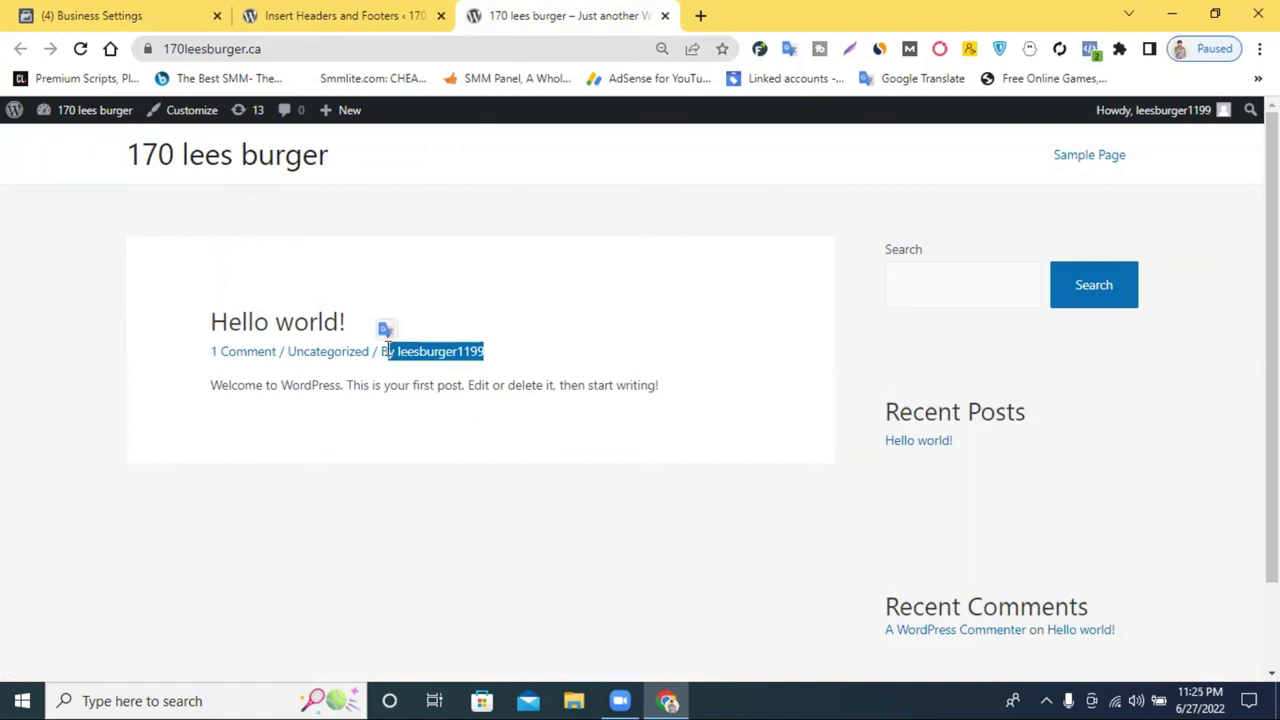